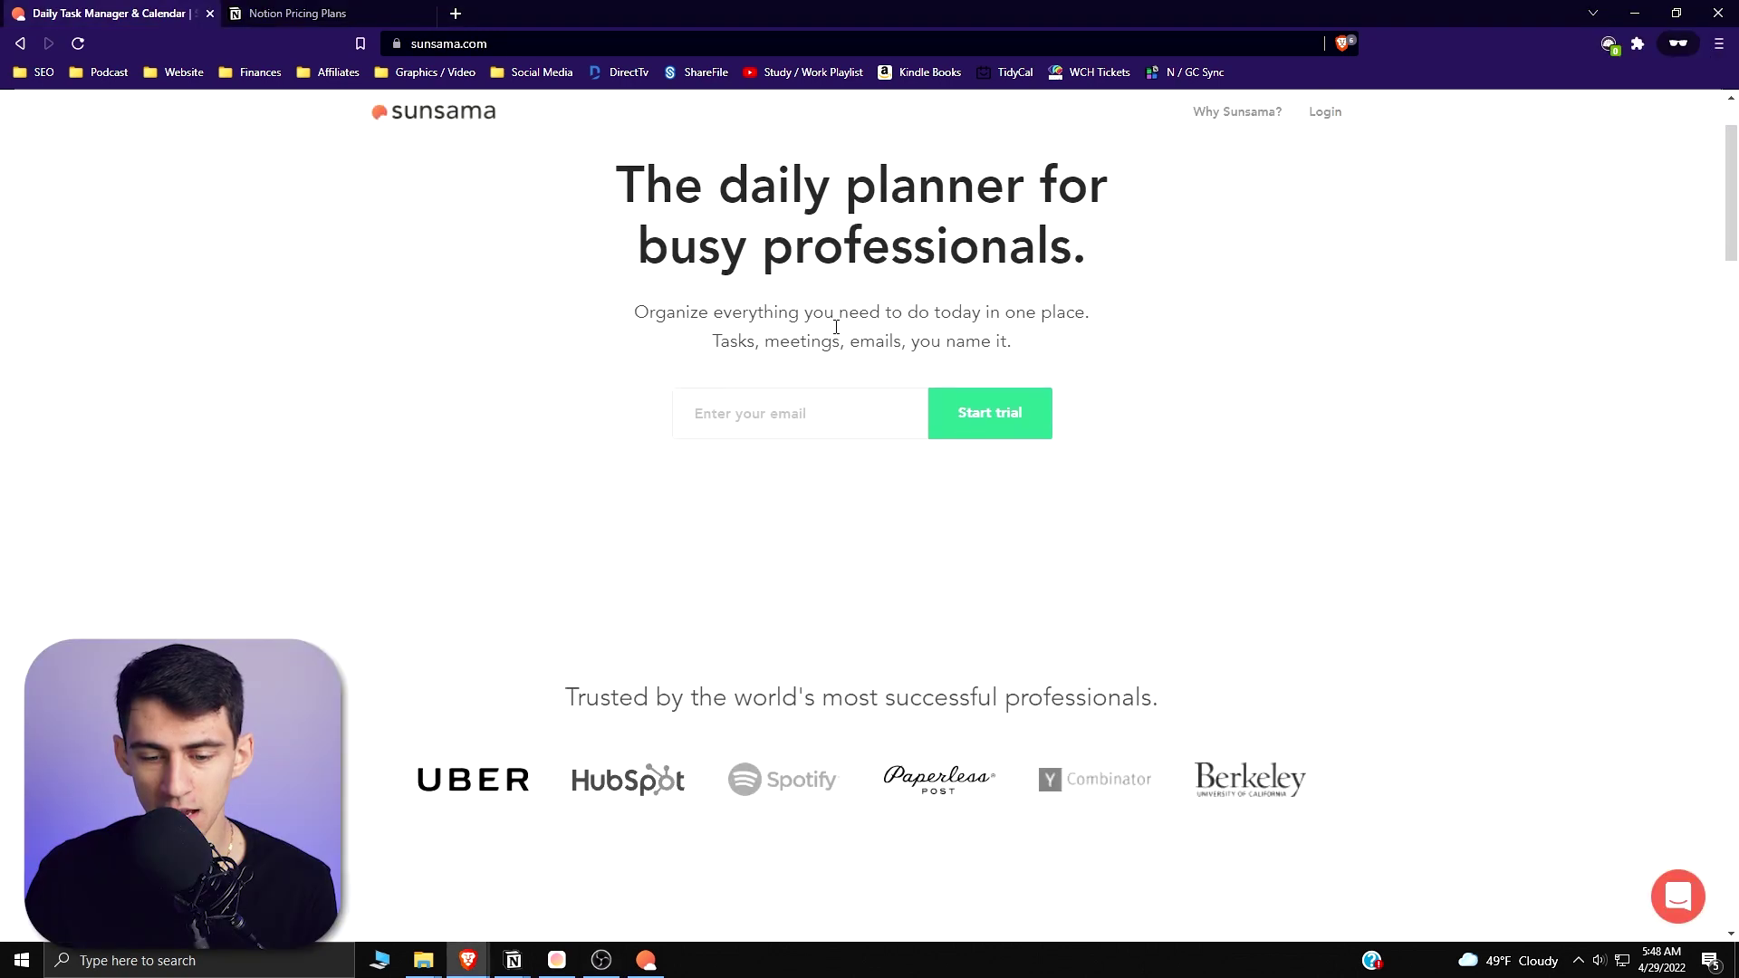
- Scroll down through Notion's pricing plans before moving on to Sunsama
scroll(836, 327, down, 7)
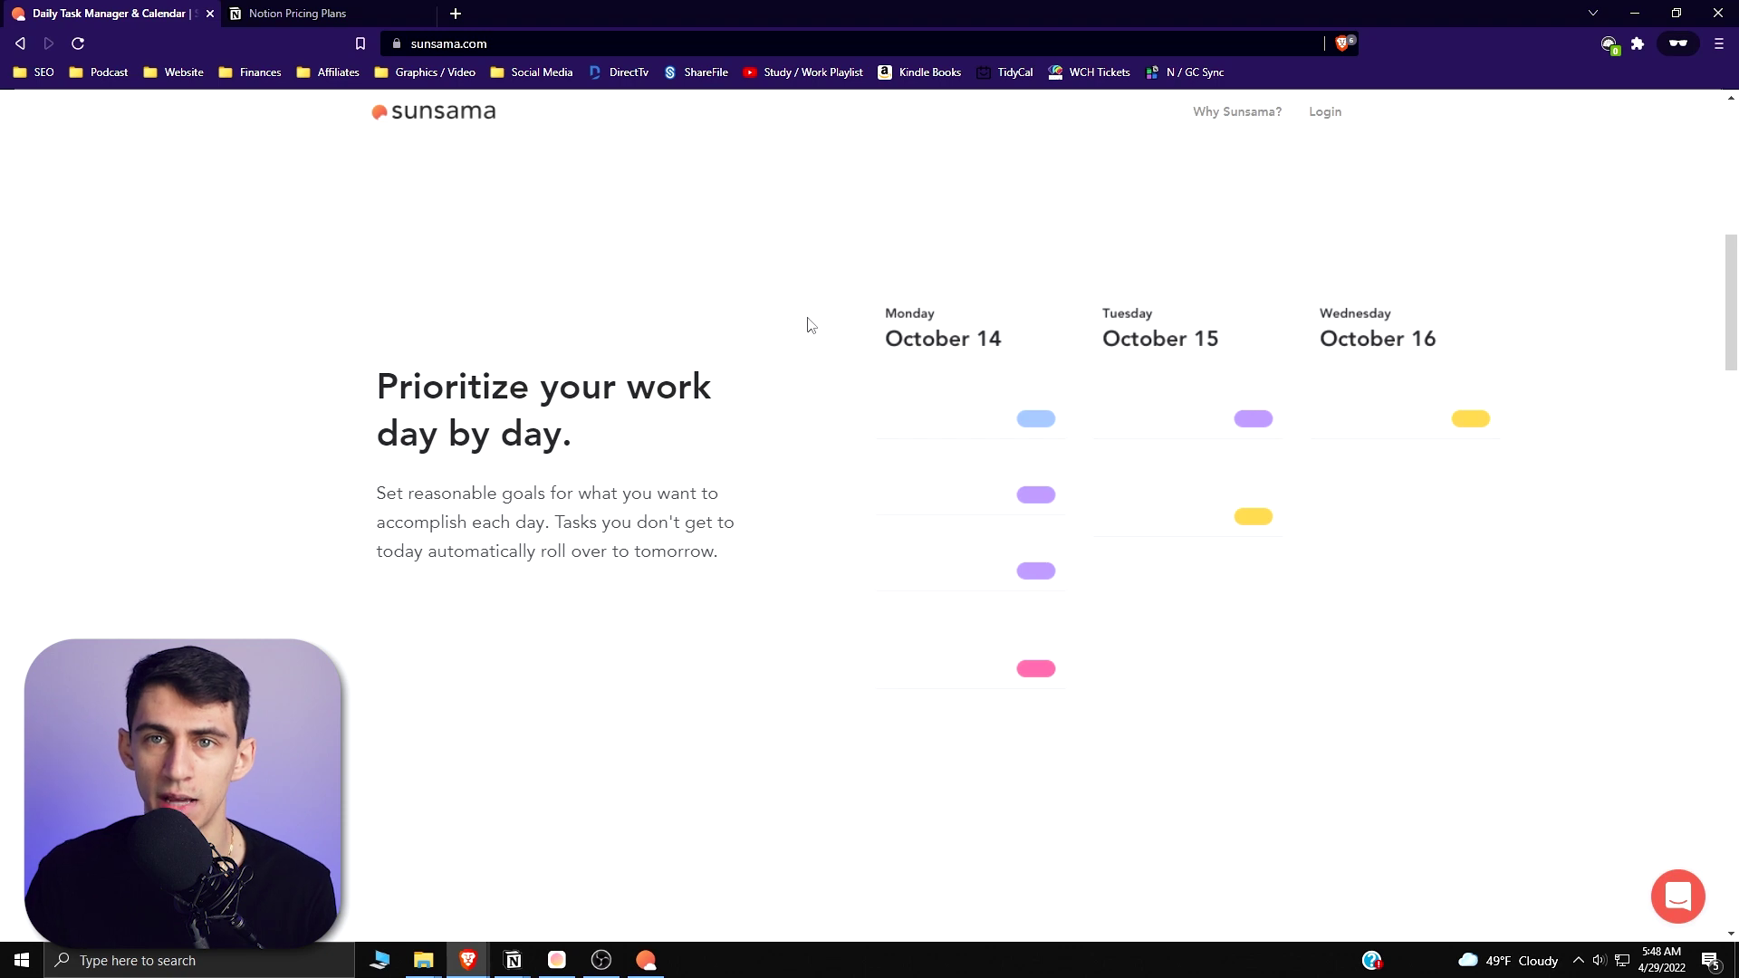
- Open the 'Why Sunsama?' page and scroll through its explanation
click(1237, 113)
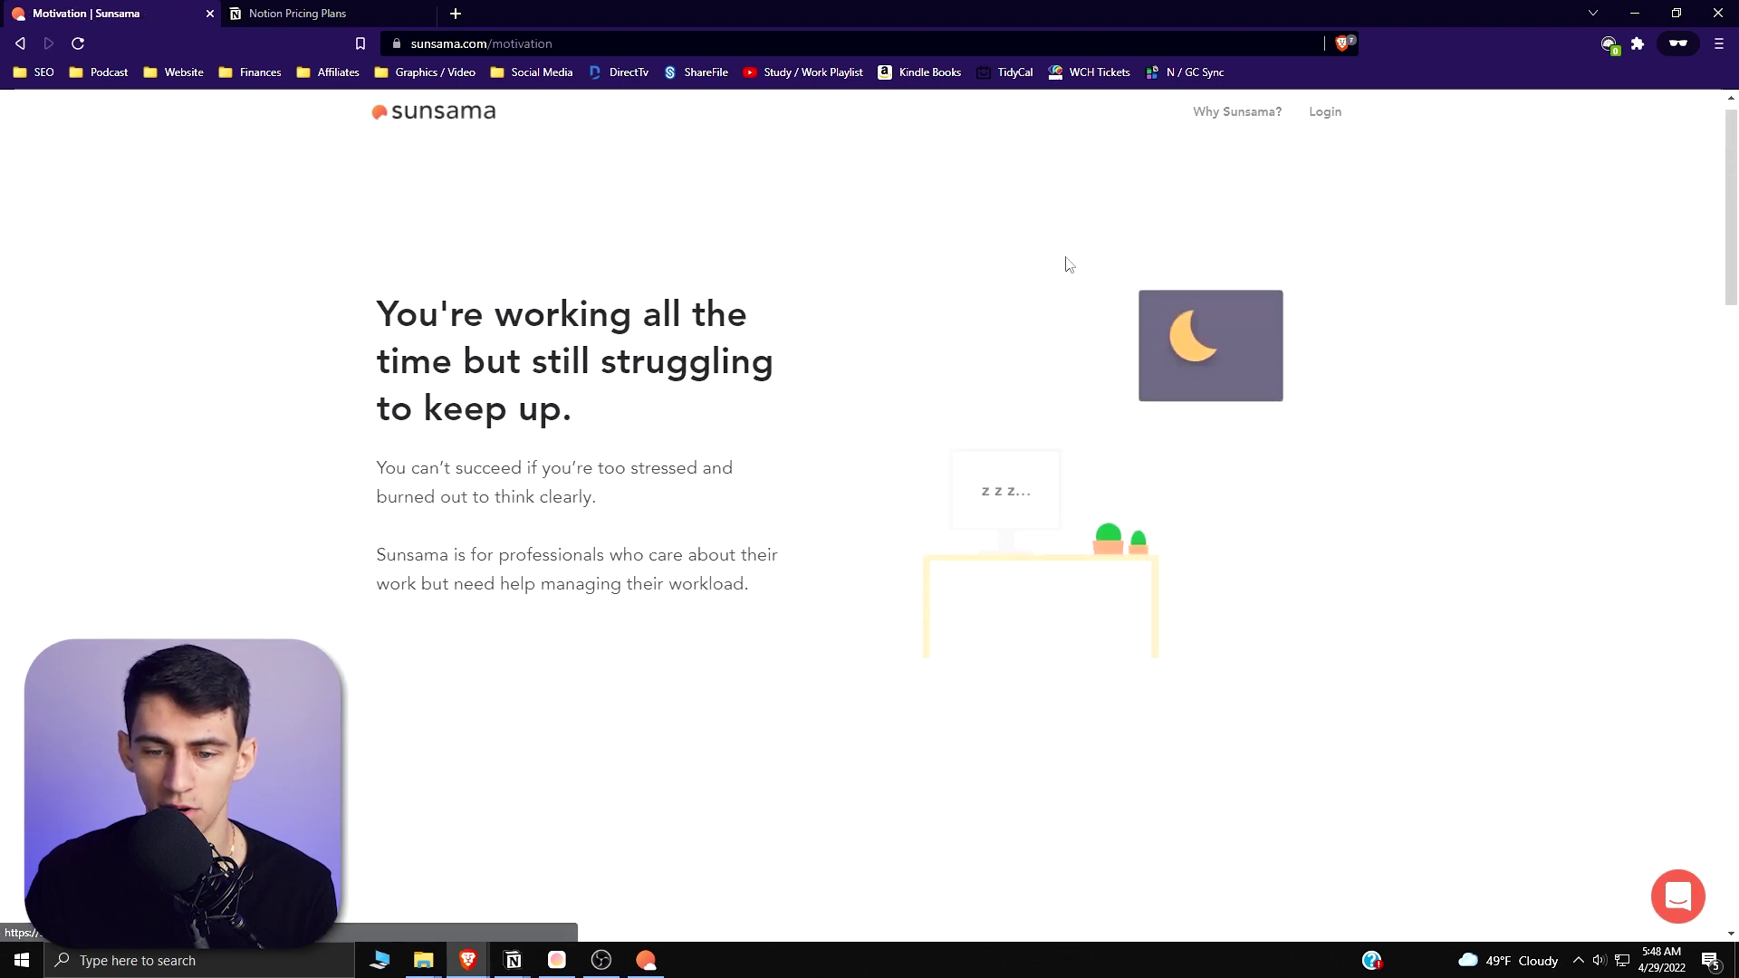
scroll(1065, 264, down, 5)
scroll(1065, 264, down, 9)
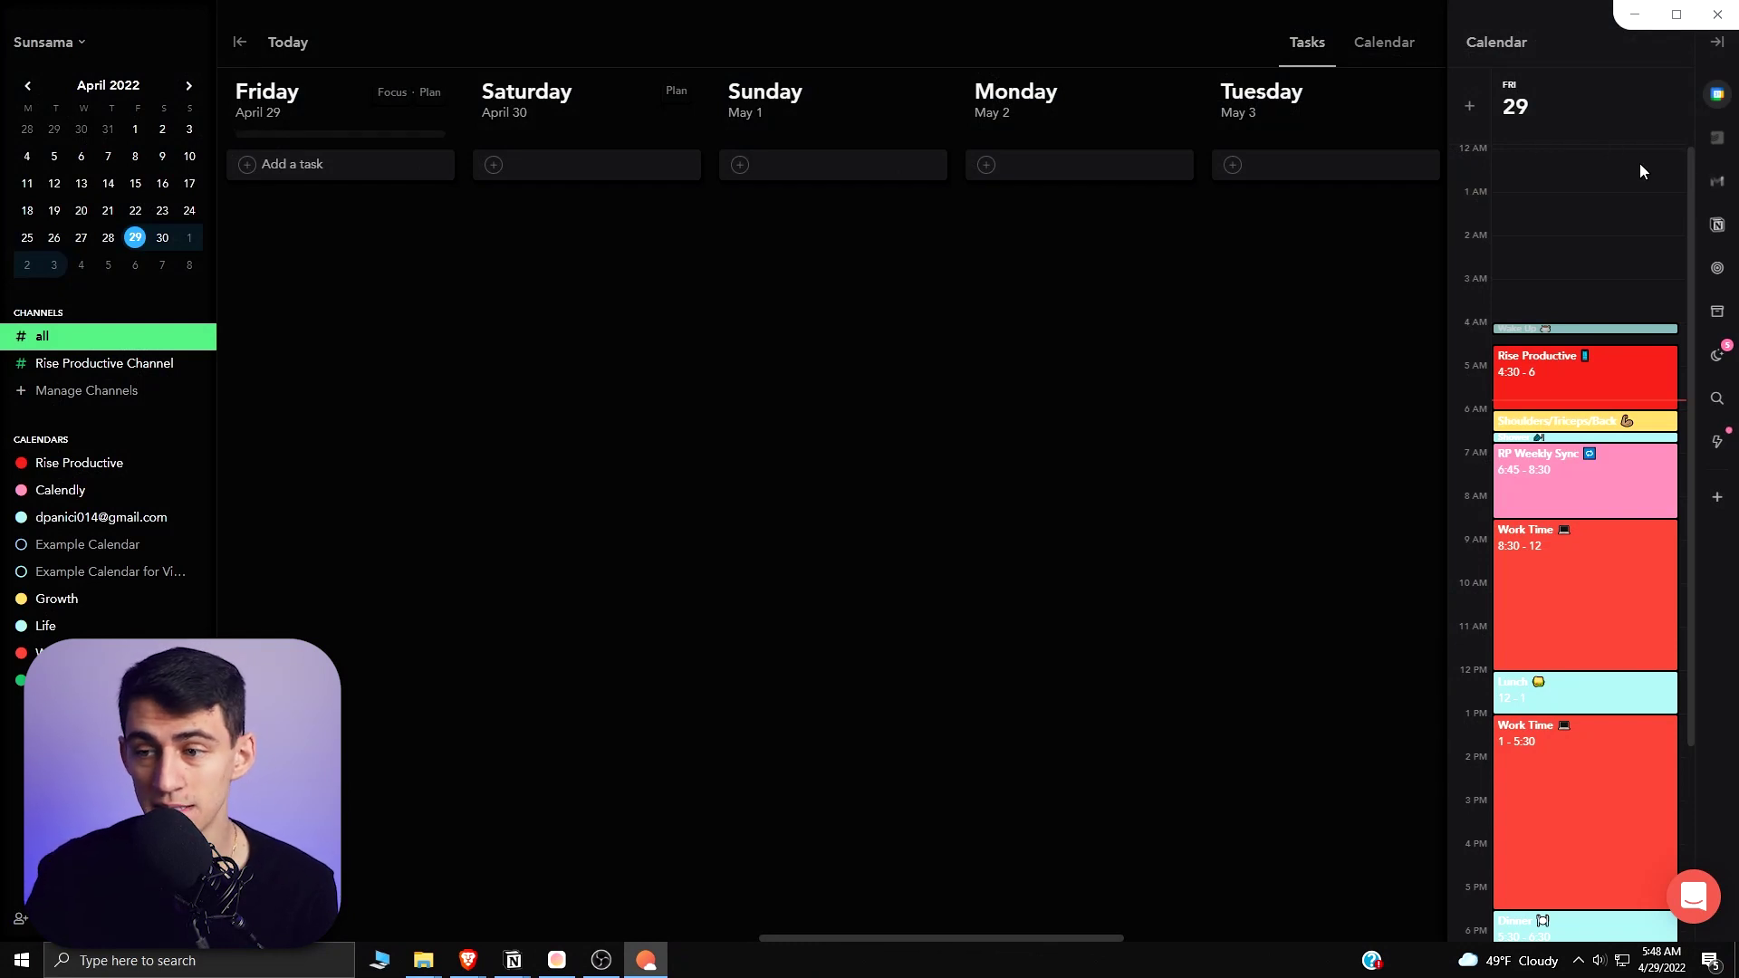
- Browse the Gmail inbox beside the planner, then switch to Todoist's Today's Work Tasks list
click(1715, 186)
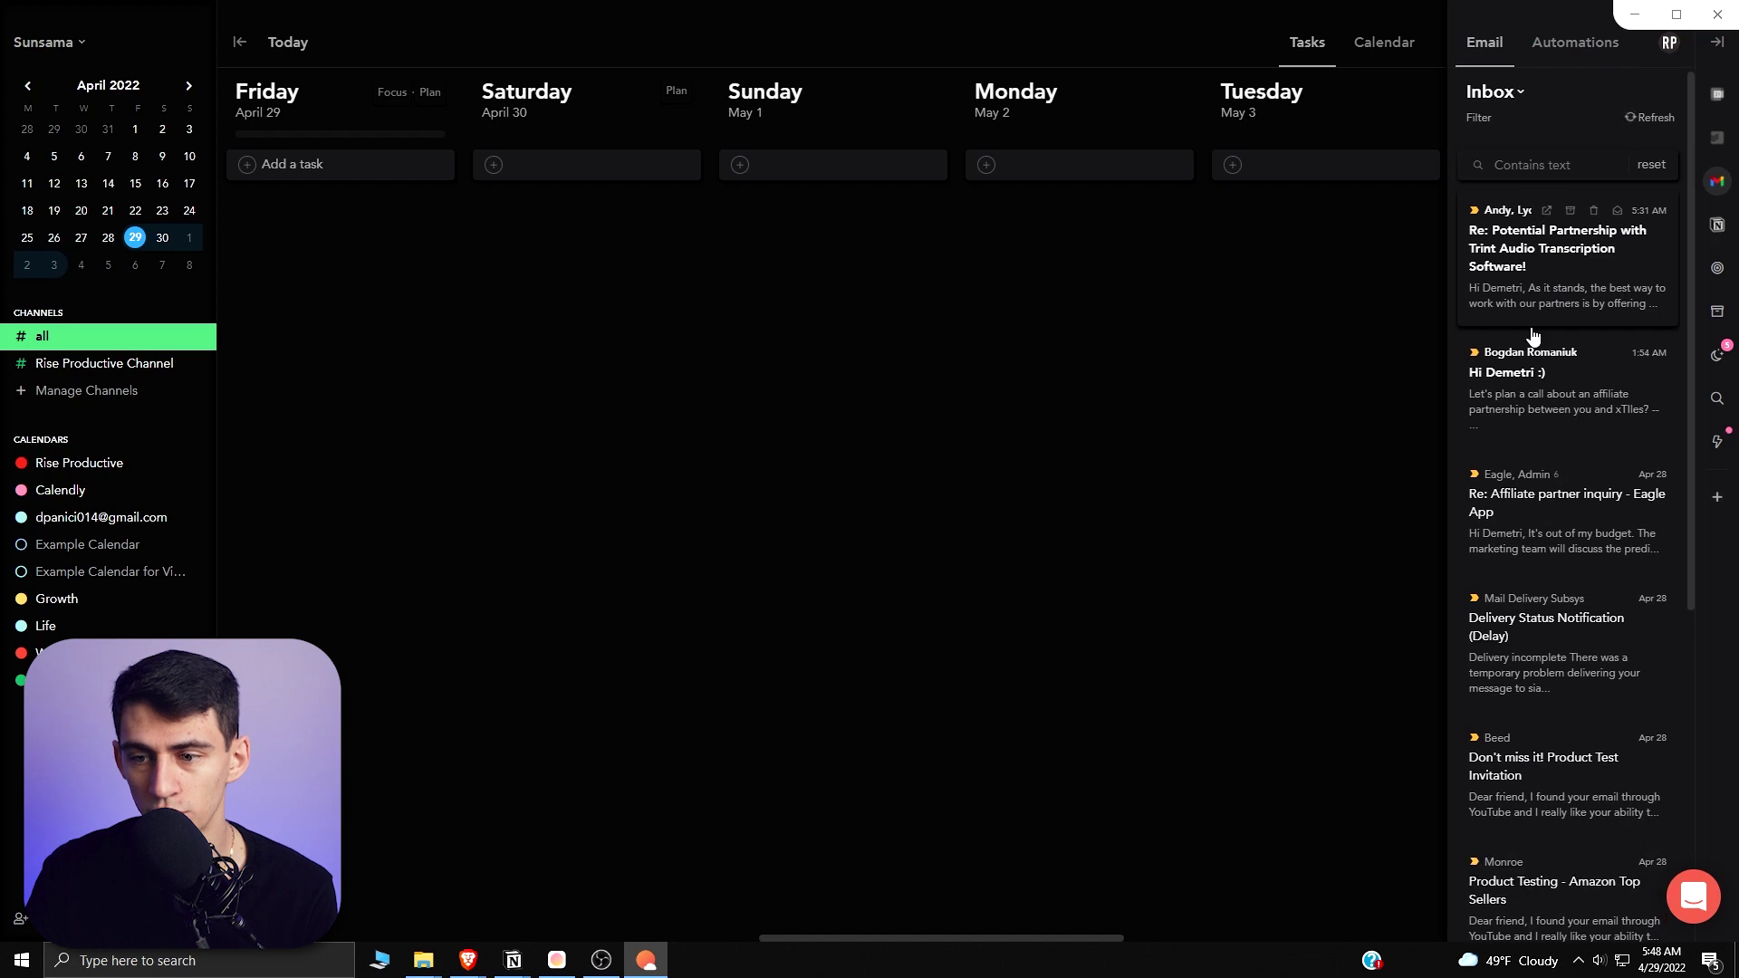
scroll(1573, 242, down, 1)
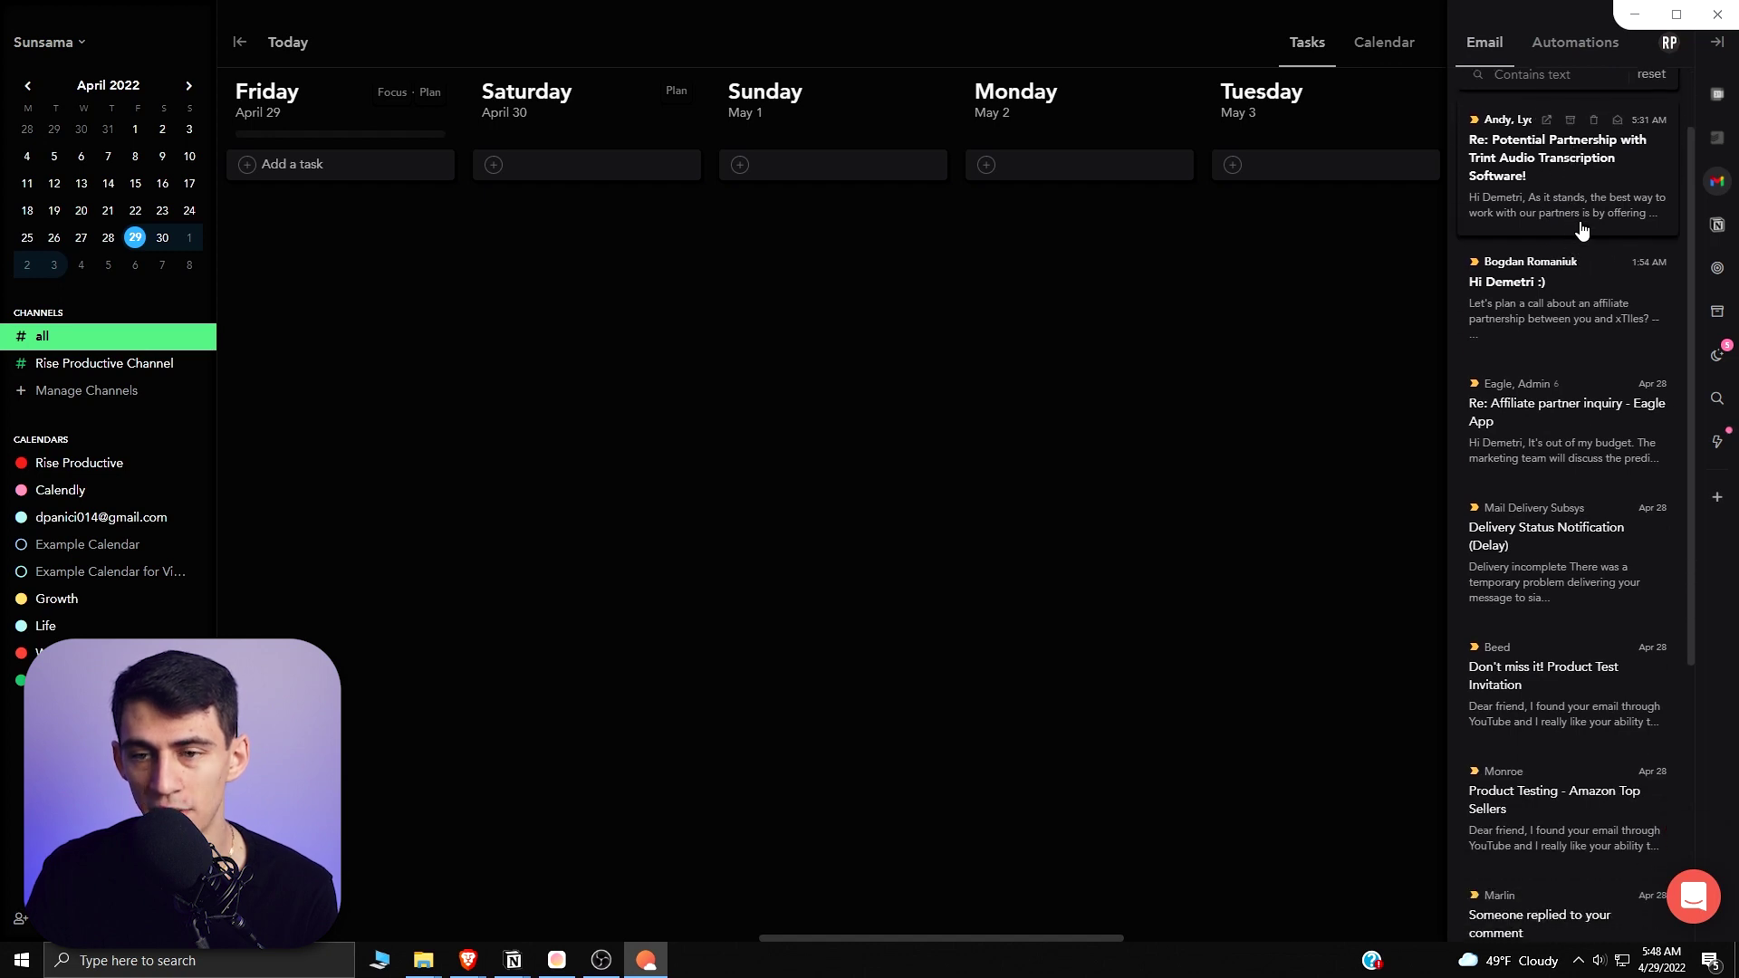
scroll(1587, 216, up, 1)
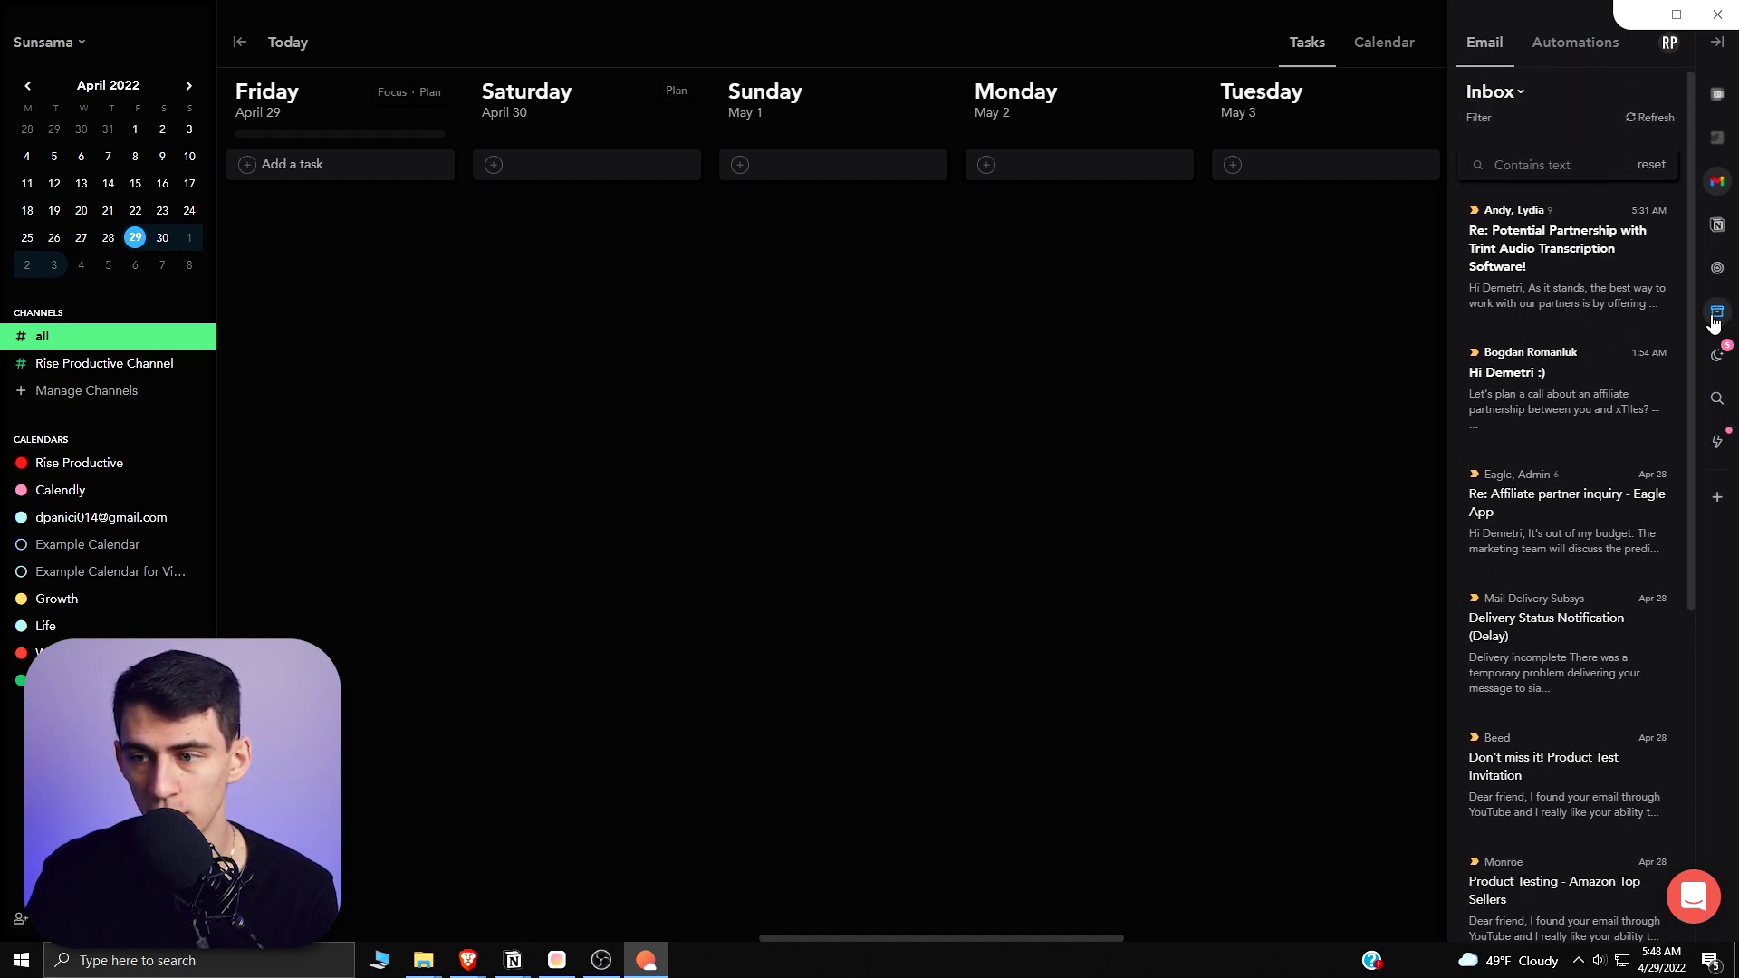
click(1719, 144)
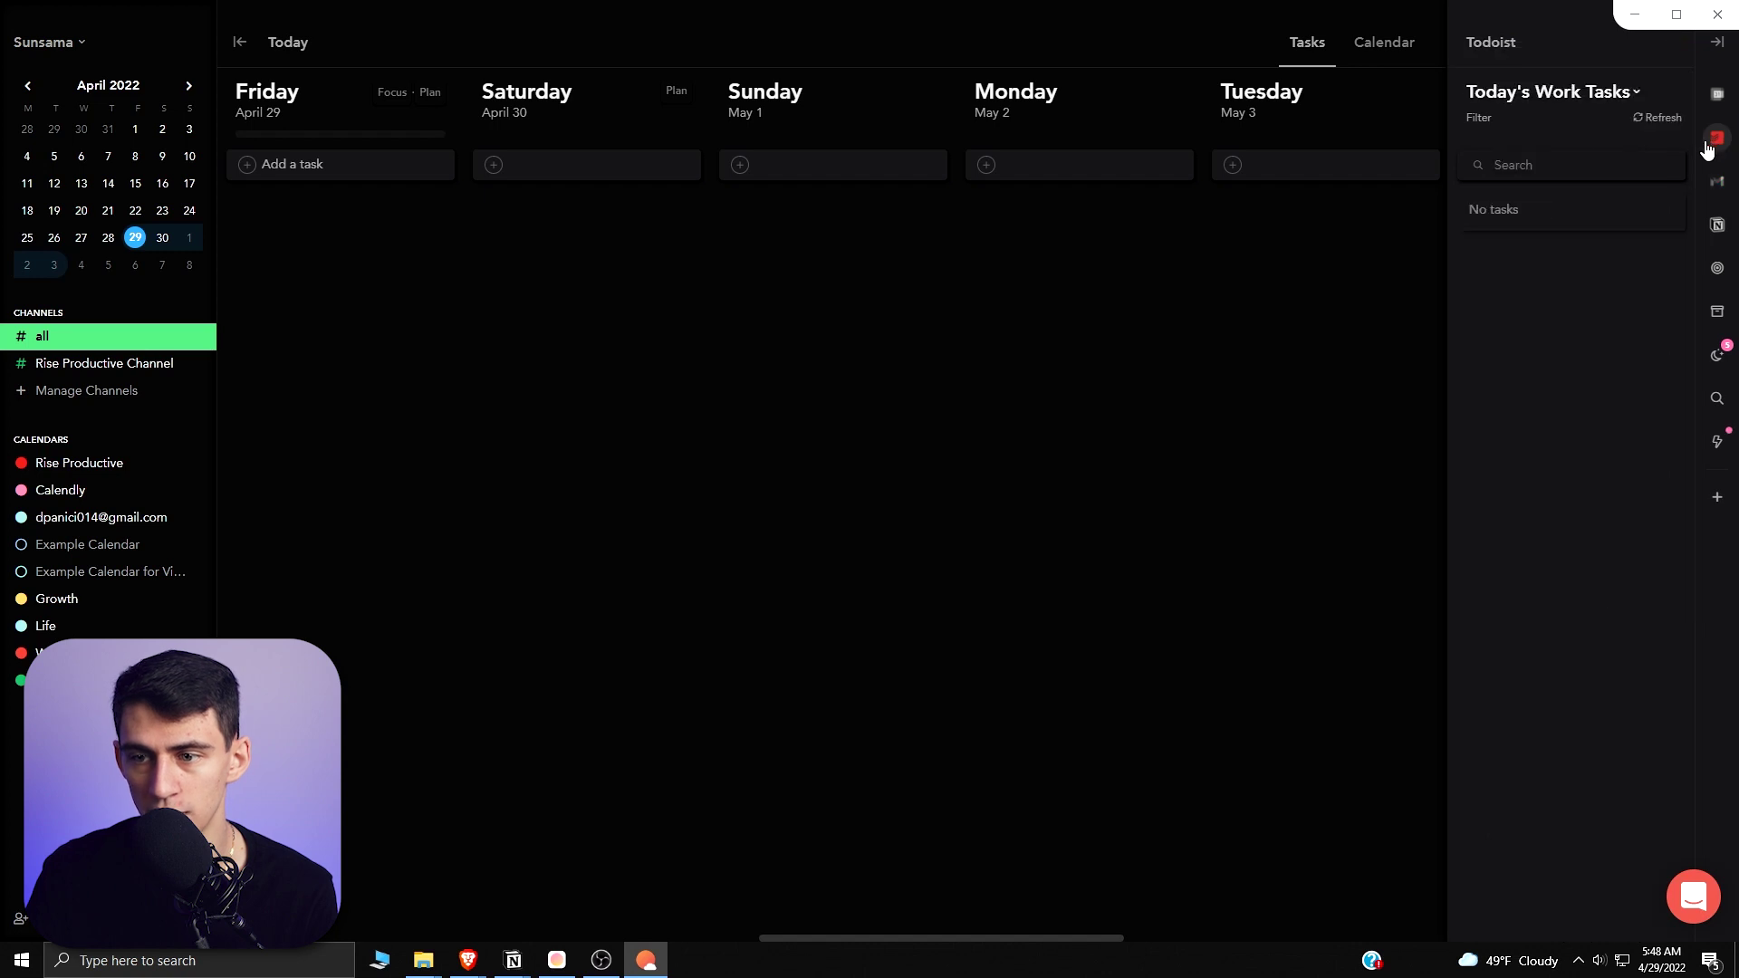
- Browse the sidebar integrations, then drag Todoist's 'build a database' onto Saturday, April 30
click(1717, 507)
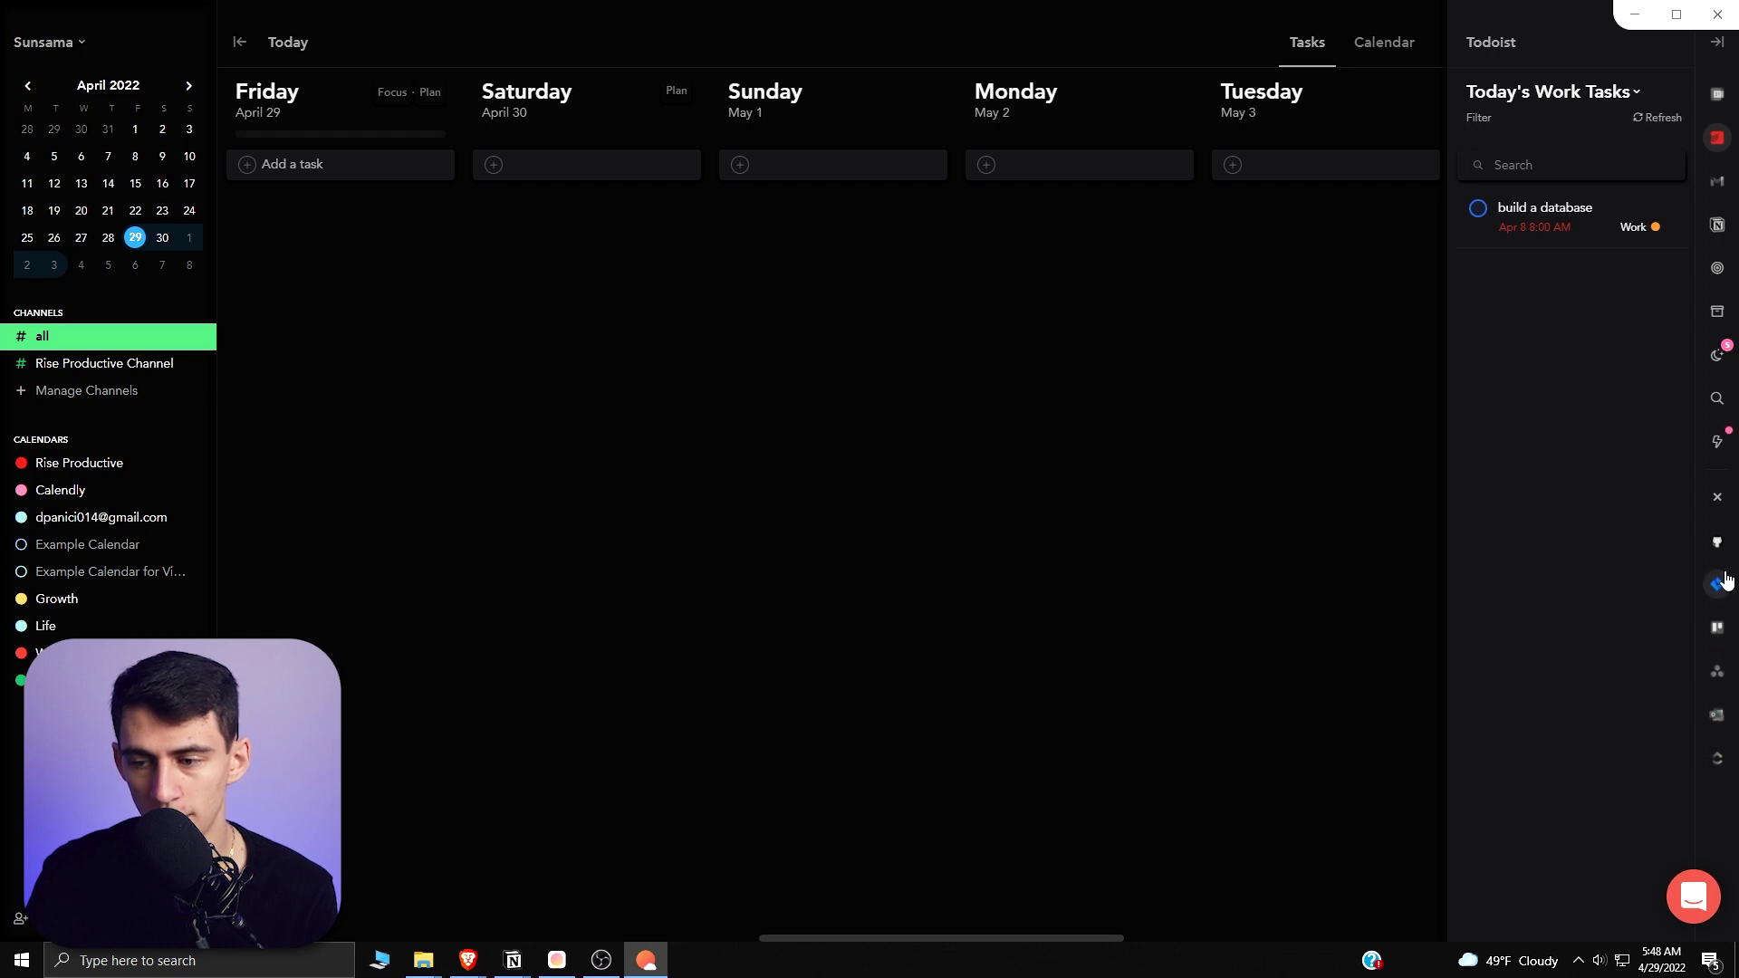
click(1718, 269)
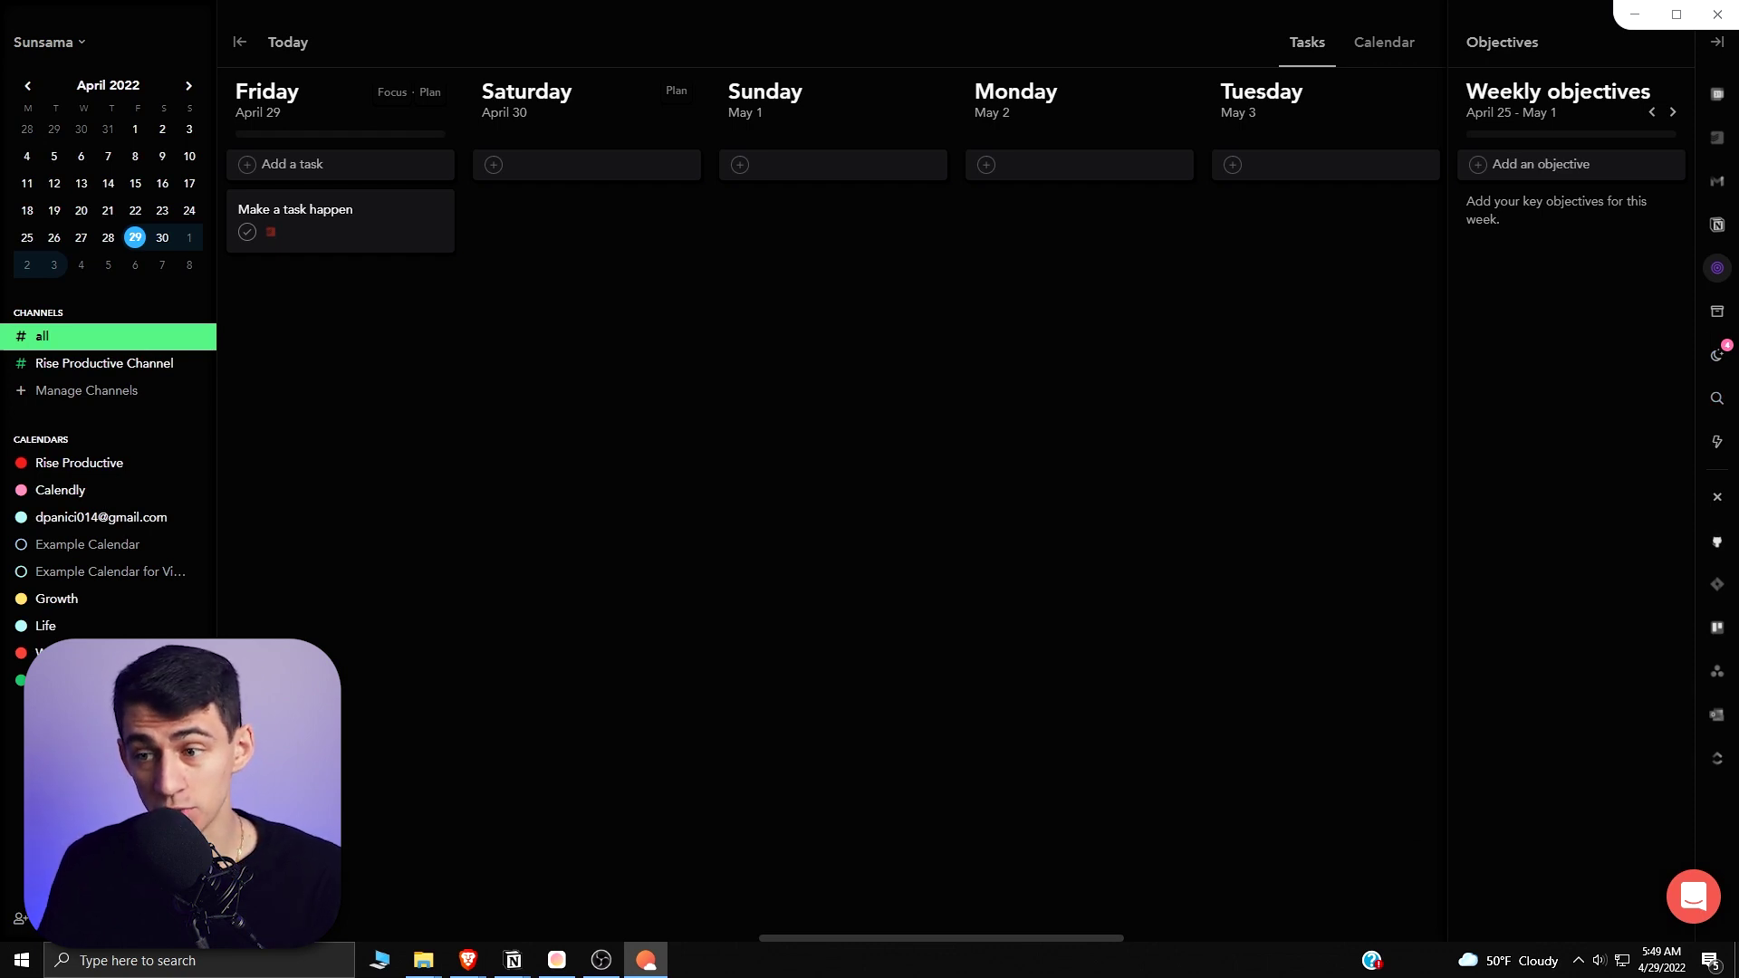
click(1717, 137)
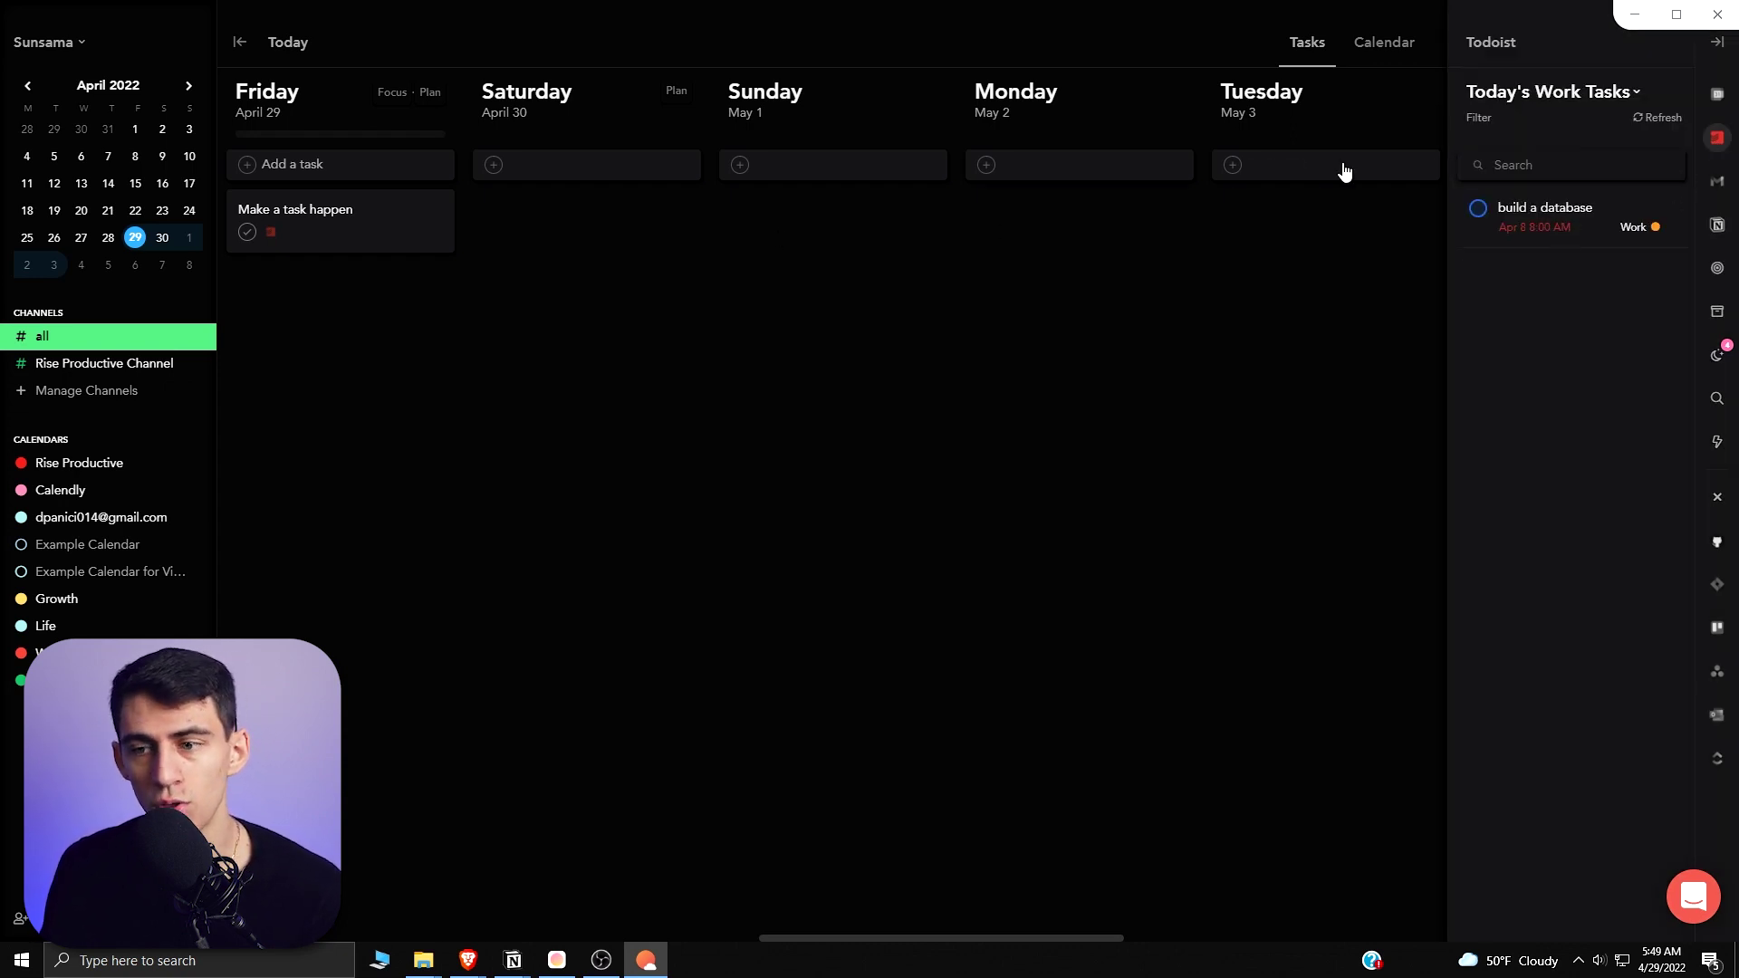
click(1713, 189)
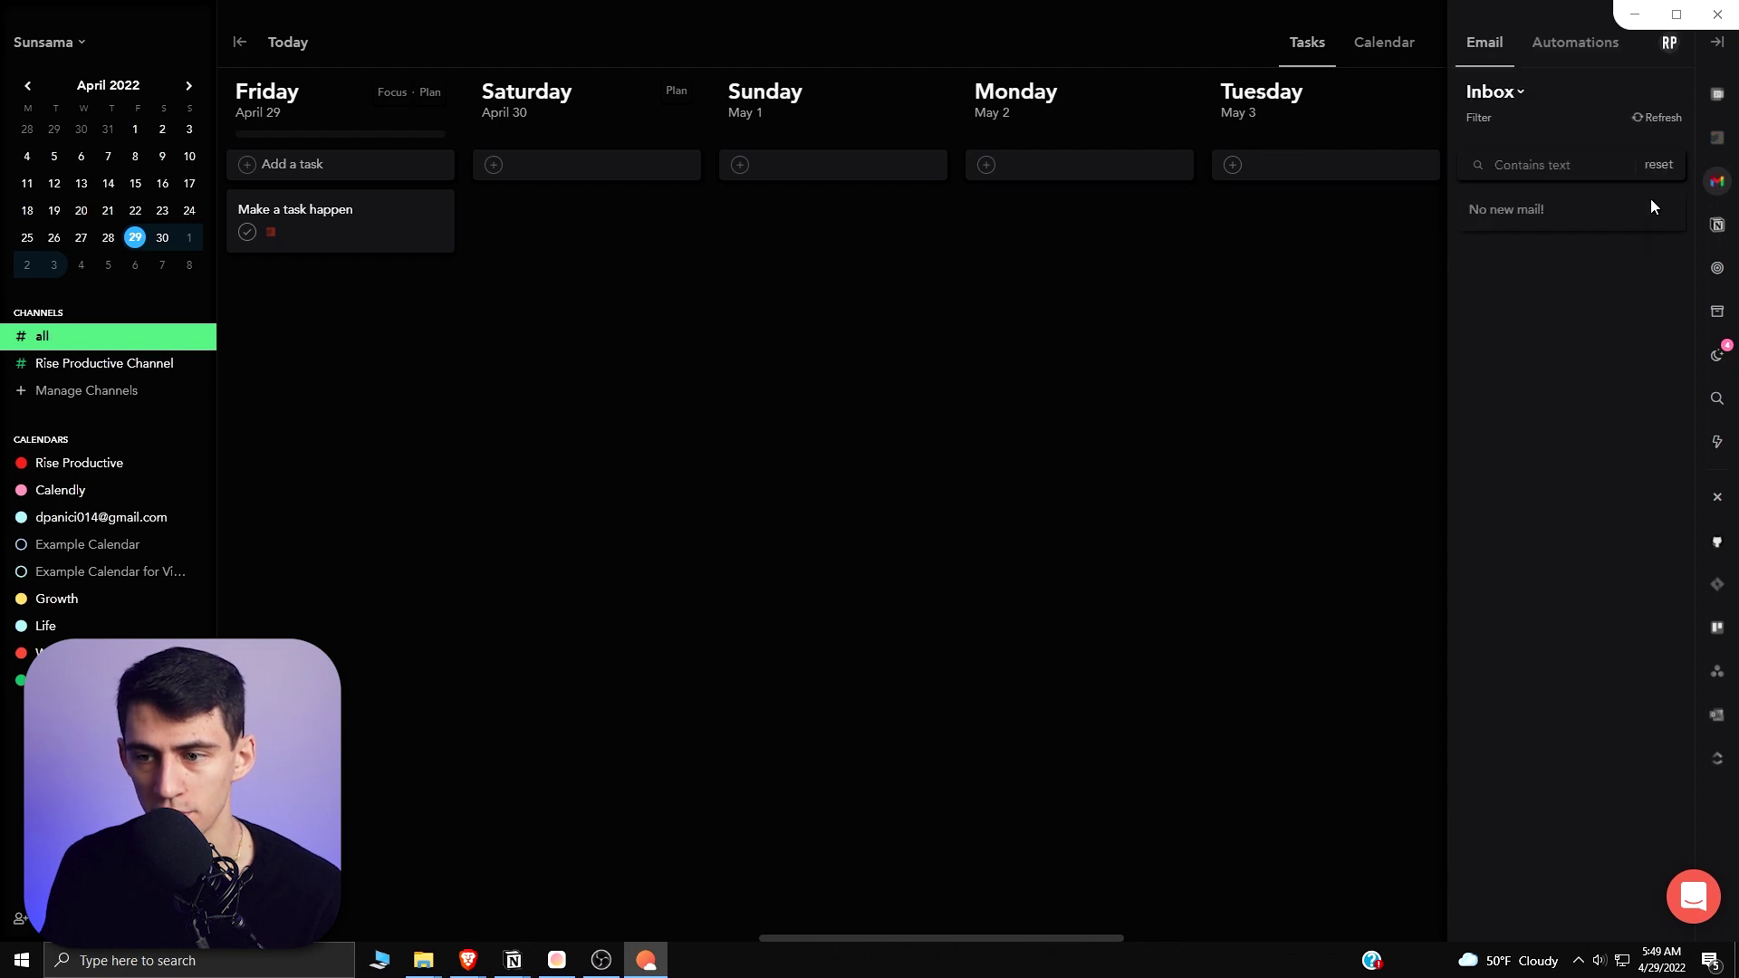
click(1717, 138)
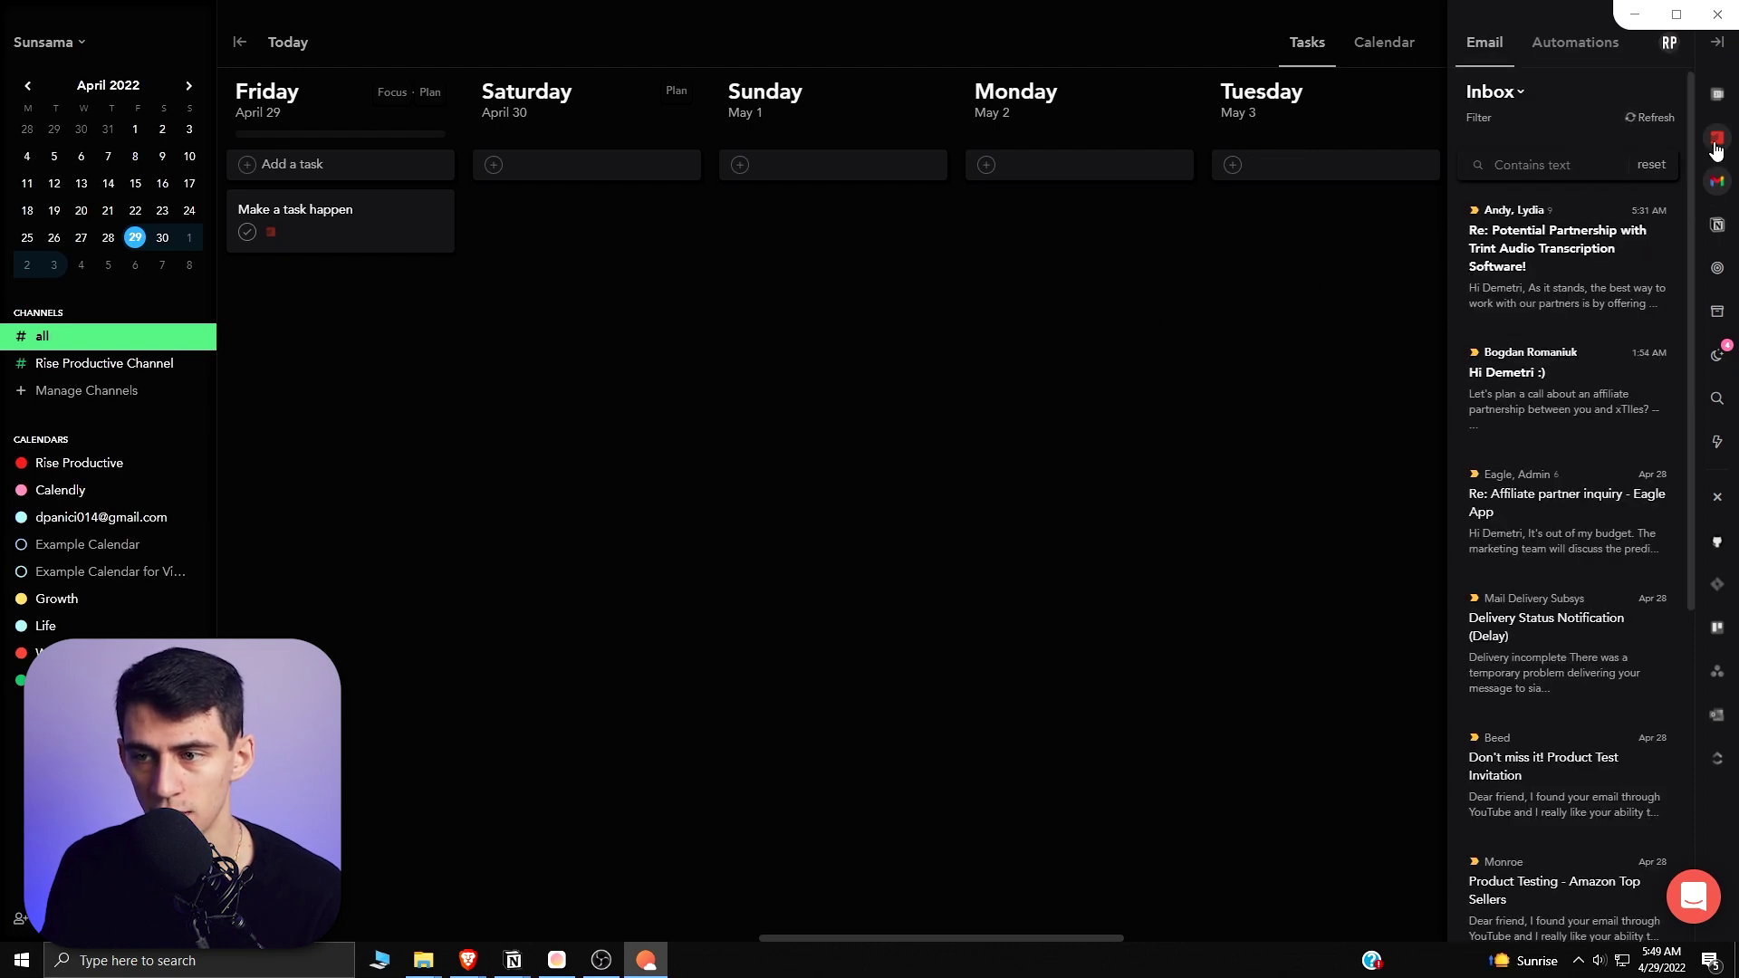
drag(1547, 211, 551, 213)
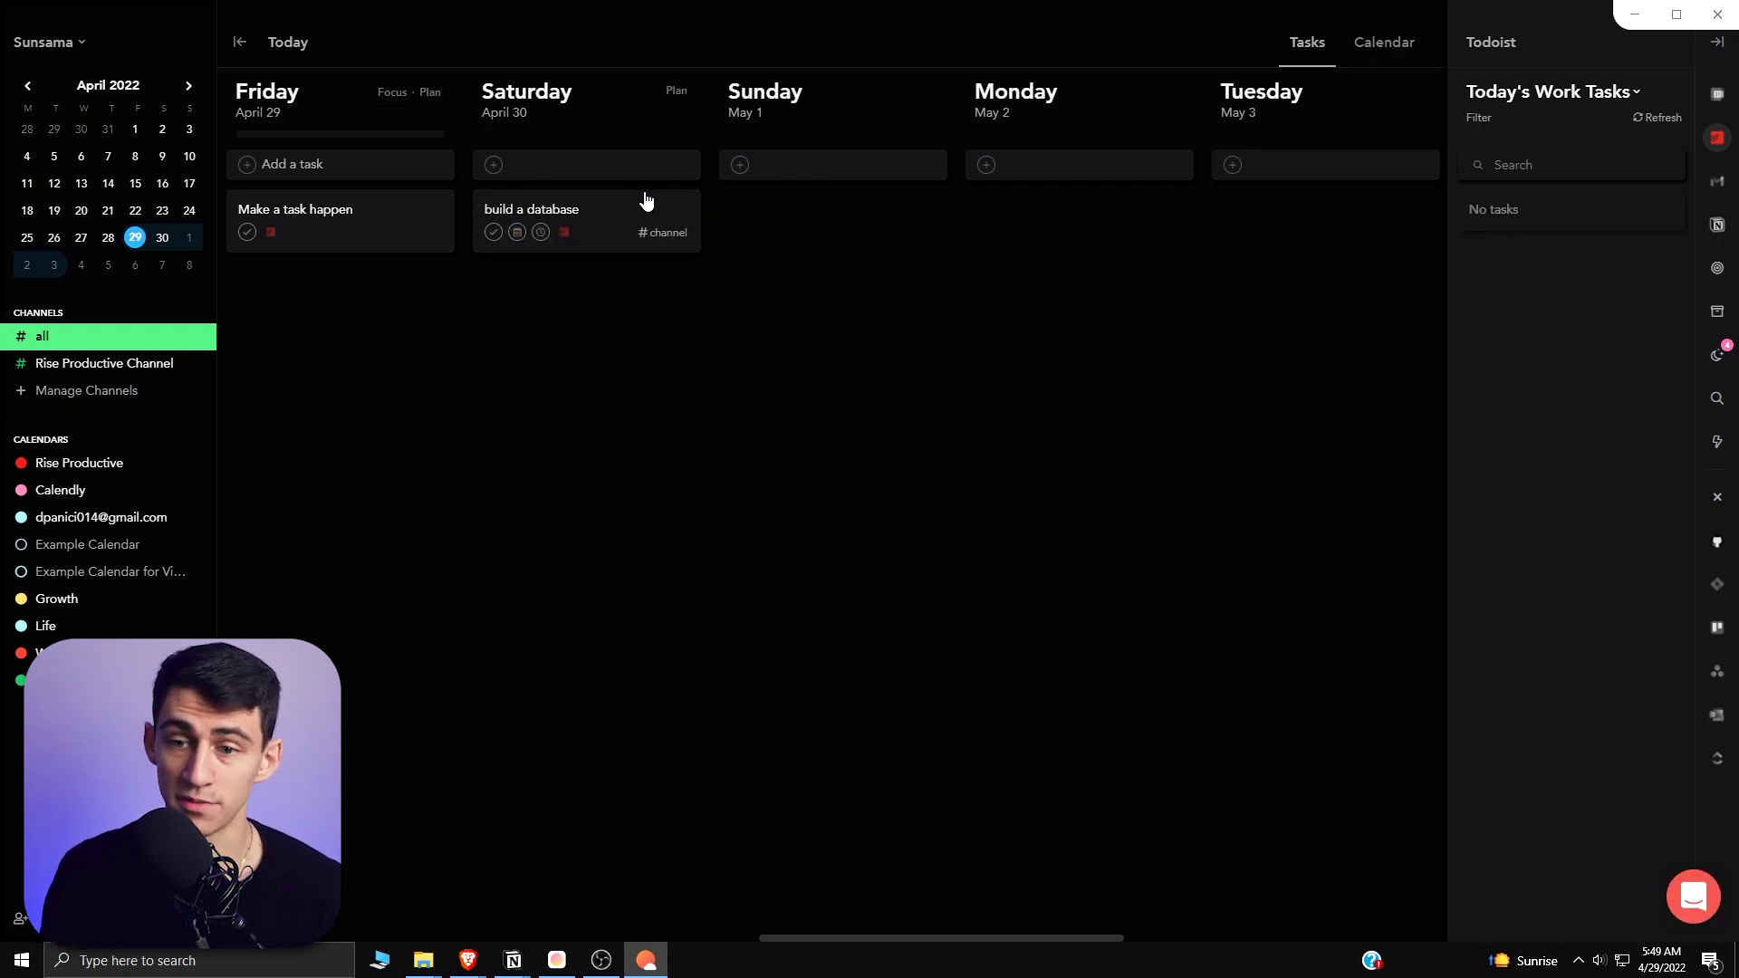
- Show today's calendar events beside the planner and view the Shower event's details
click(1718, 96)
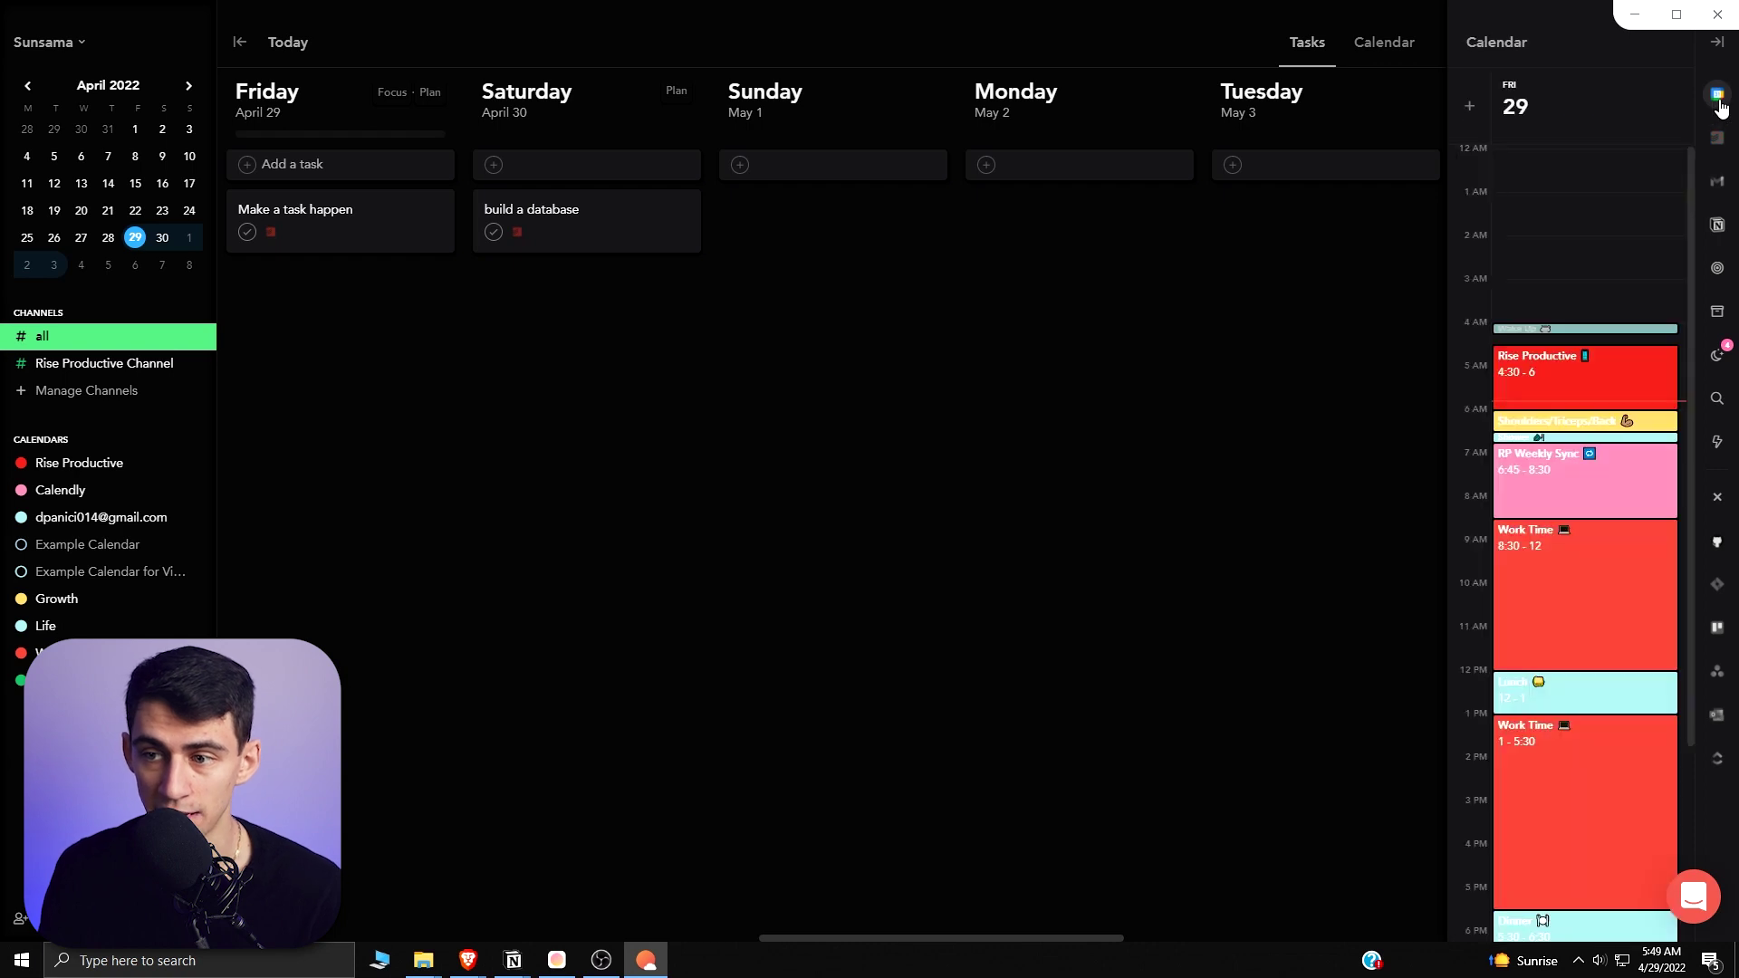
mouse_move(1562, 379)
mouse_down()
mouse_move(1561, 347)
mouse_move(1566, 376)
mouse_up()
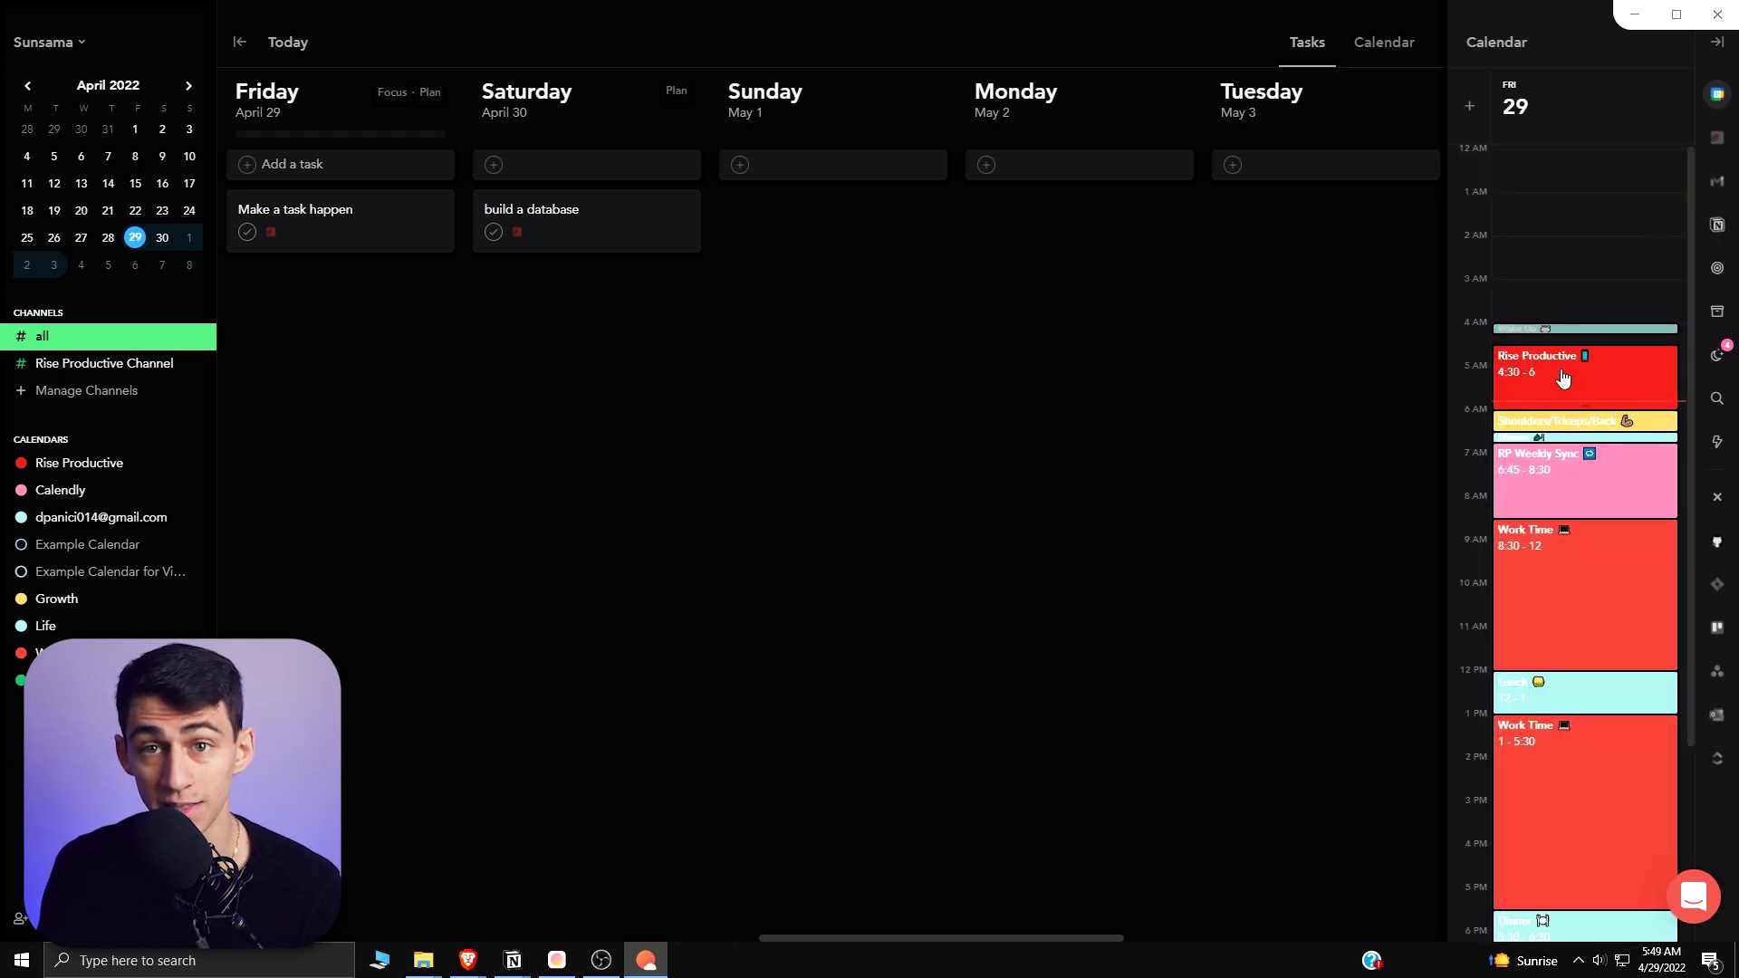
scroll(1567, 386, down, 1)
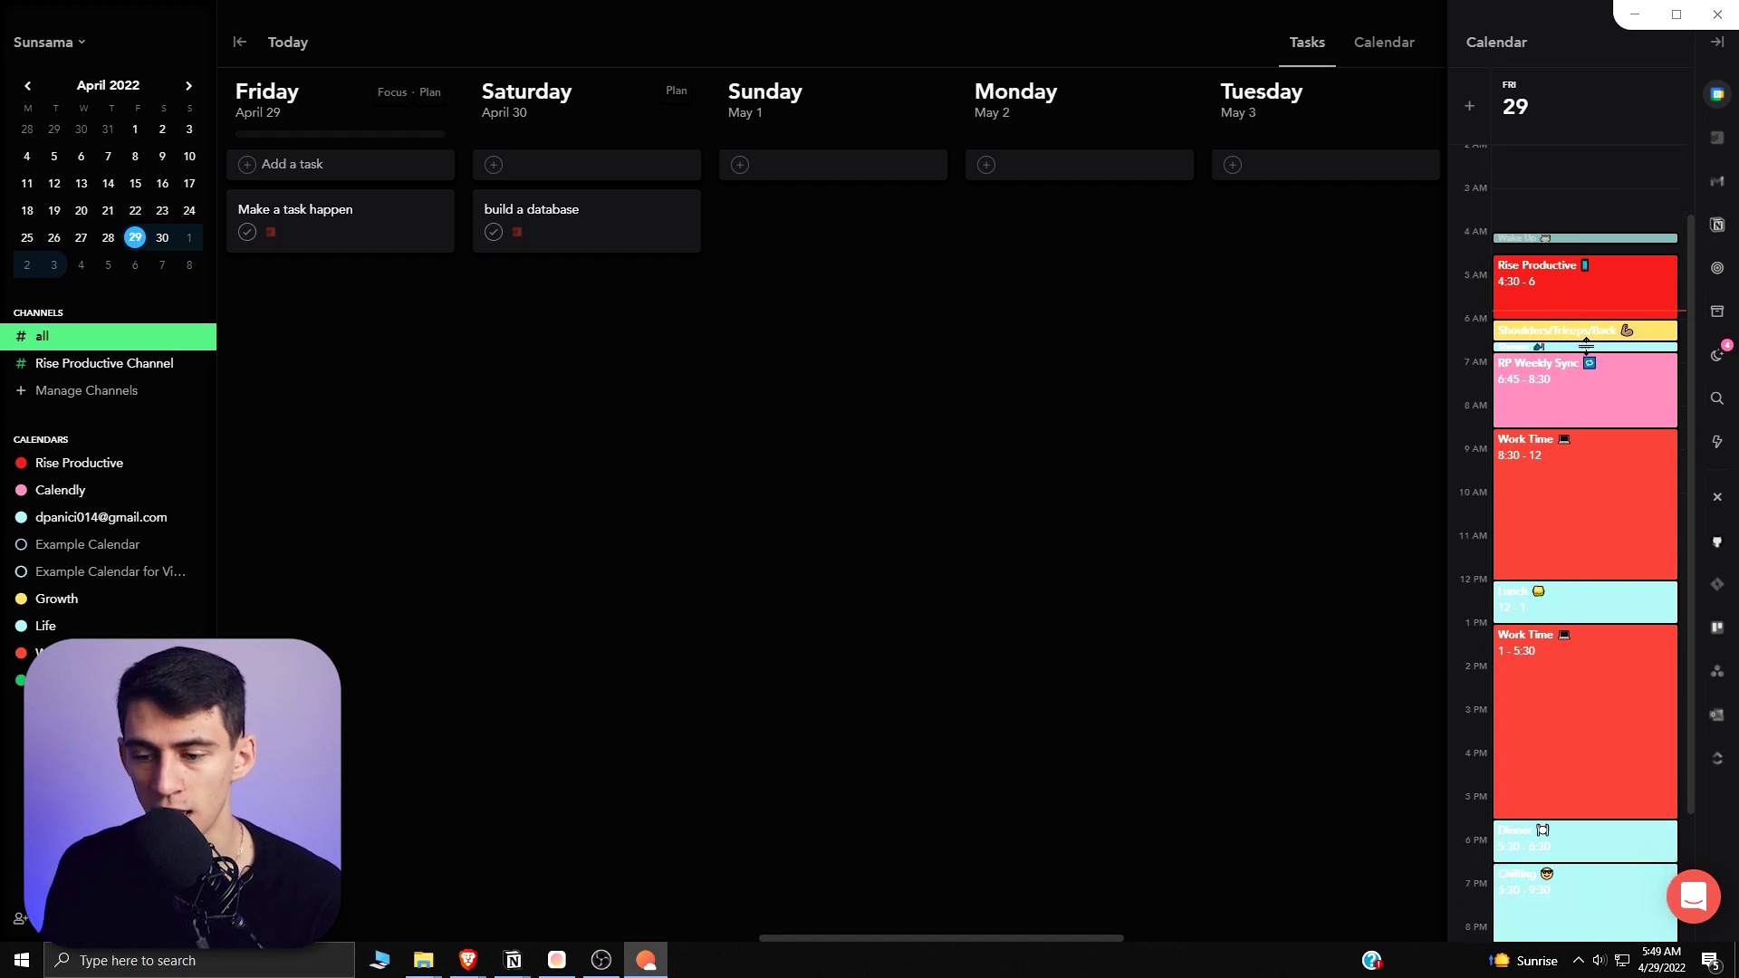
click(1587, 346)
scroll(1586, 381, down, 1)
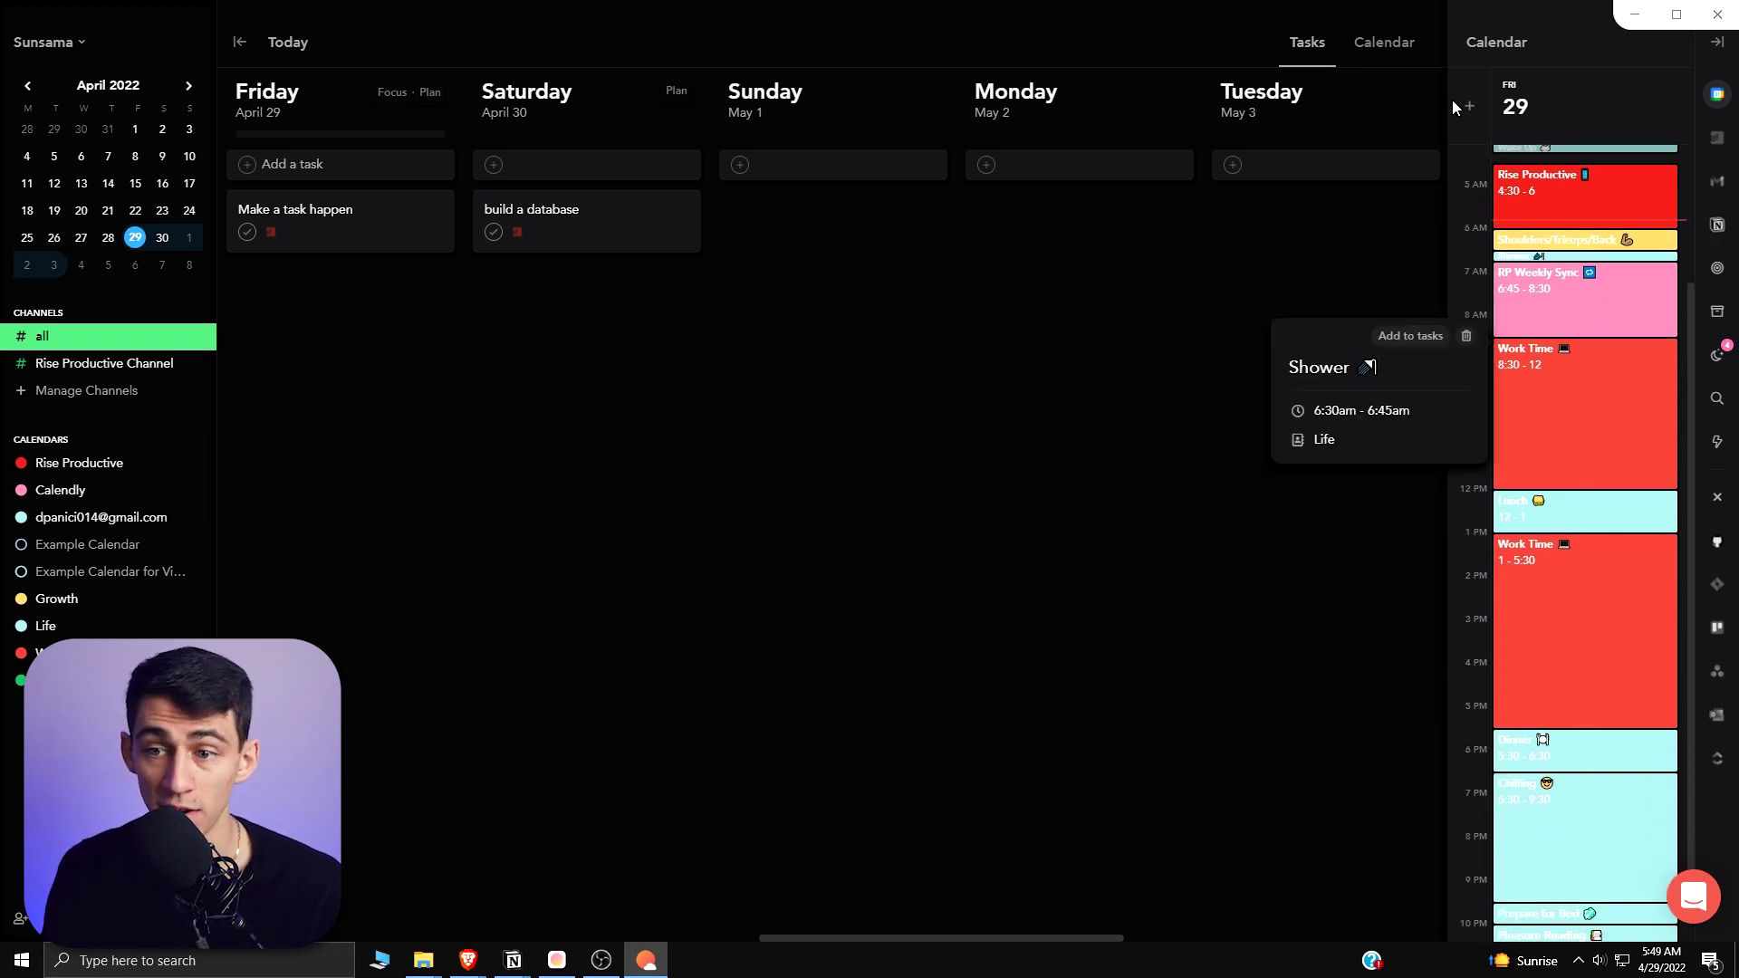
- Switch to the full week calendar view, then bring back the Todoist Today's Work Tasks list
click(1385, 43)
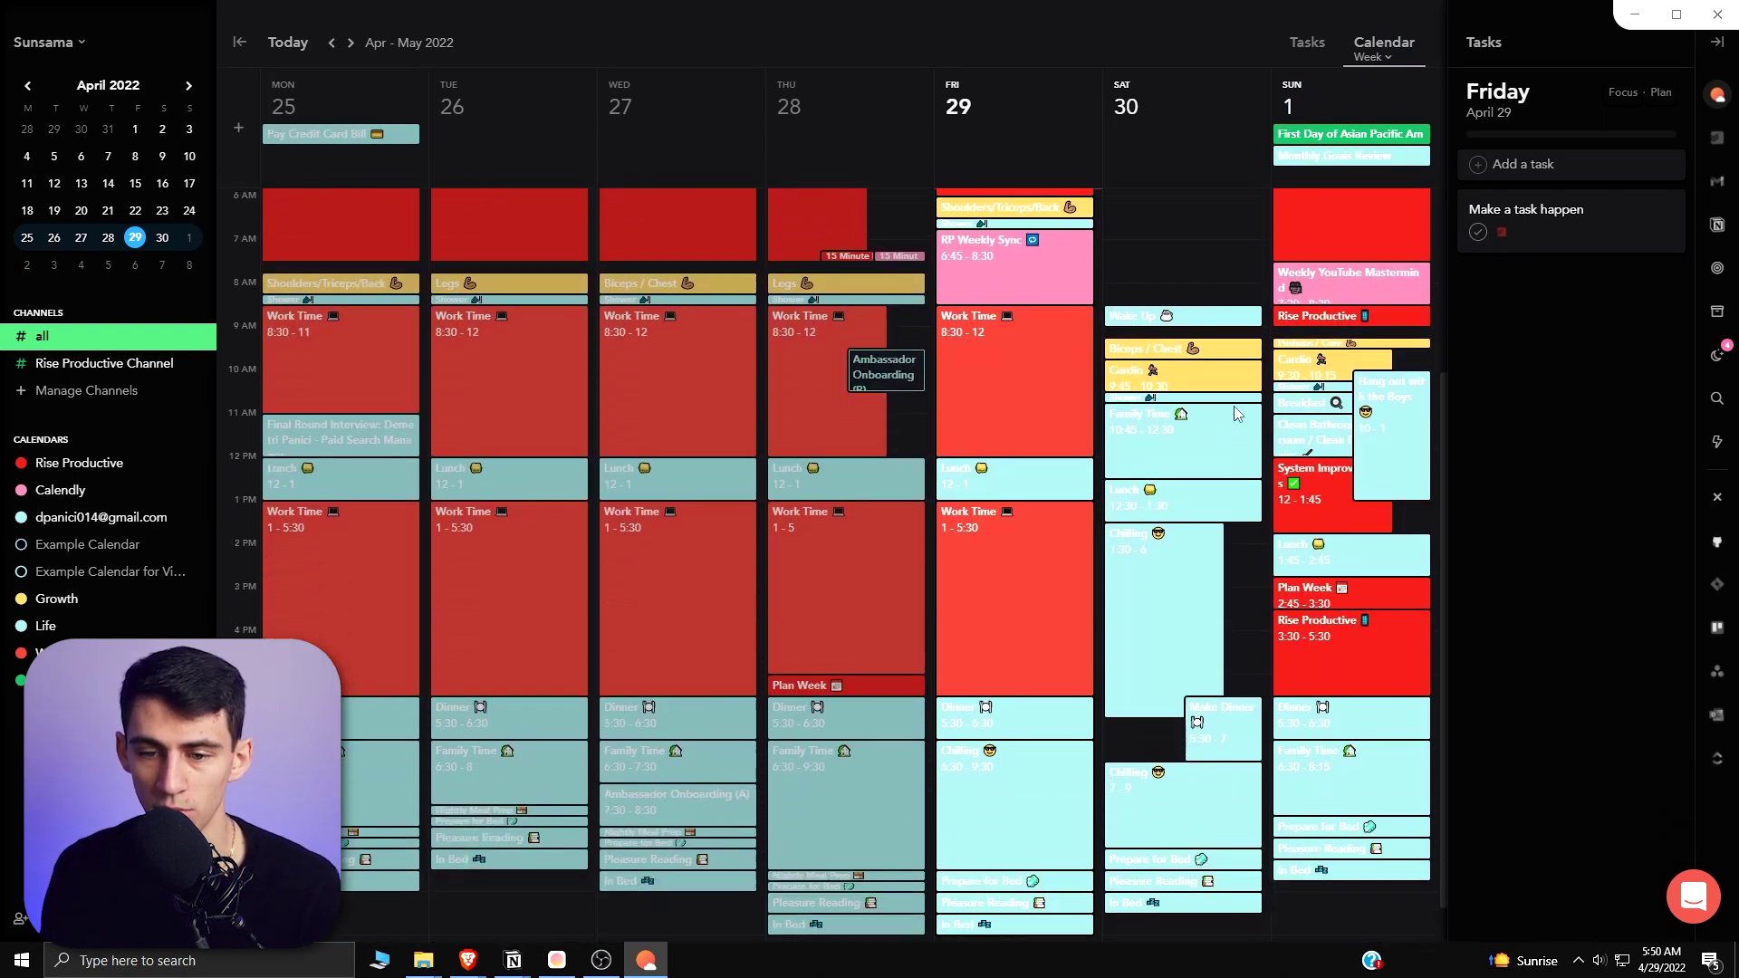
mouse_move(1237, 421)
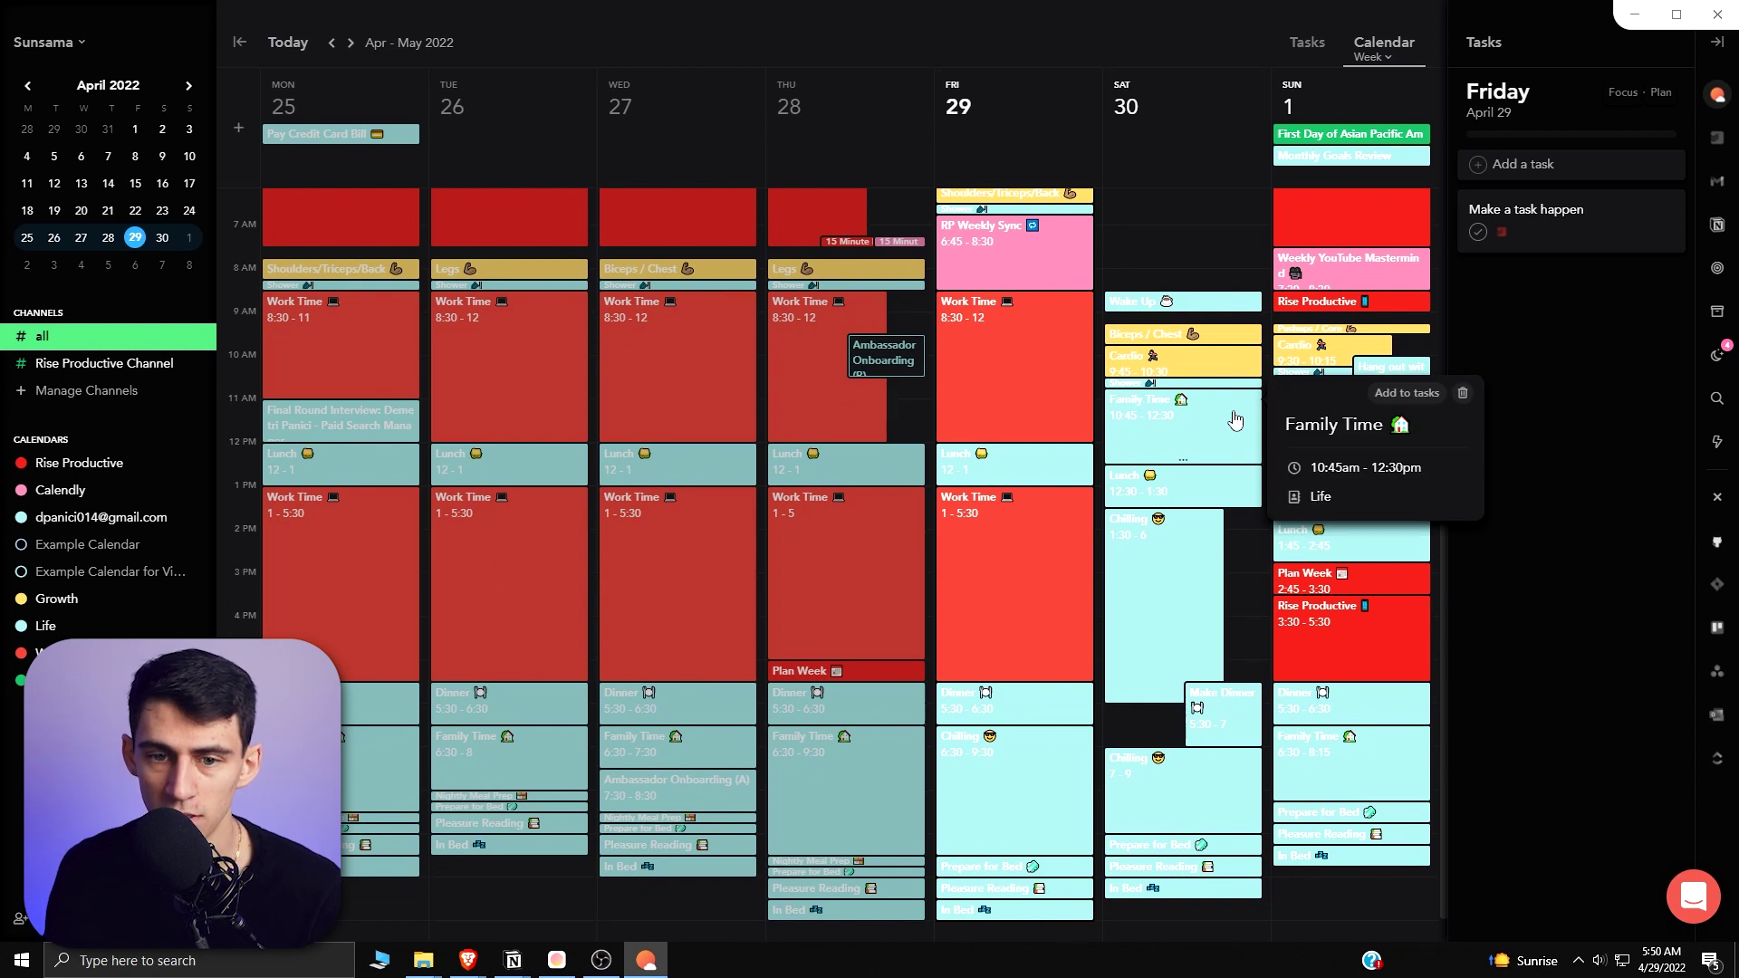
scroll(1215, 415, up, 1)
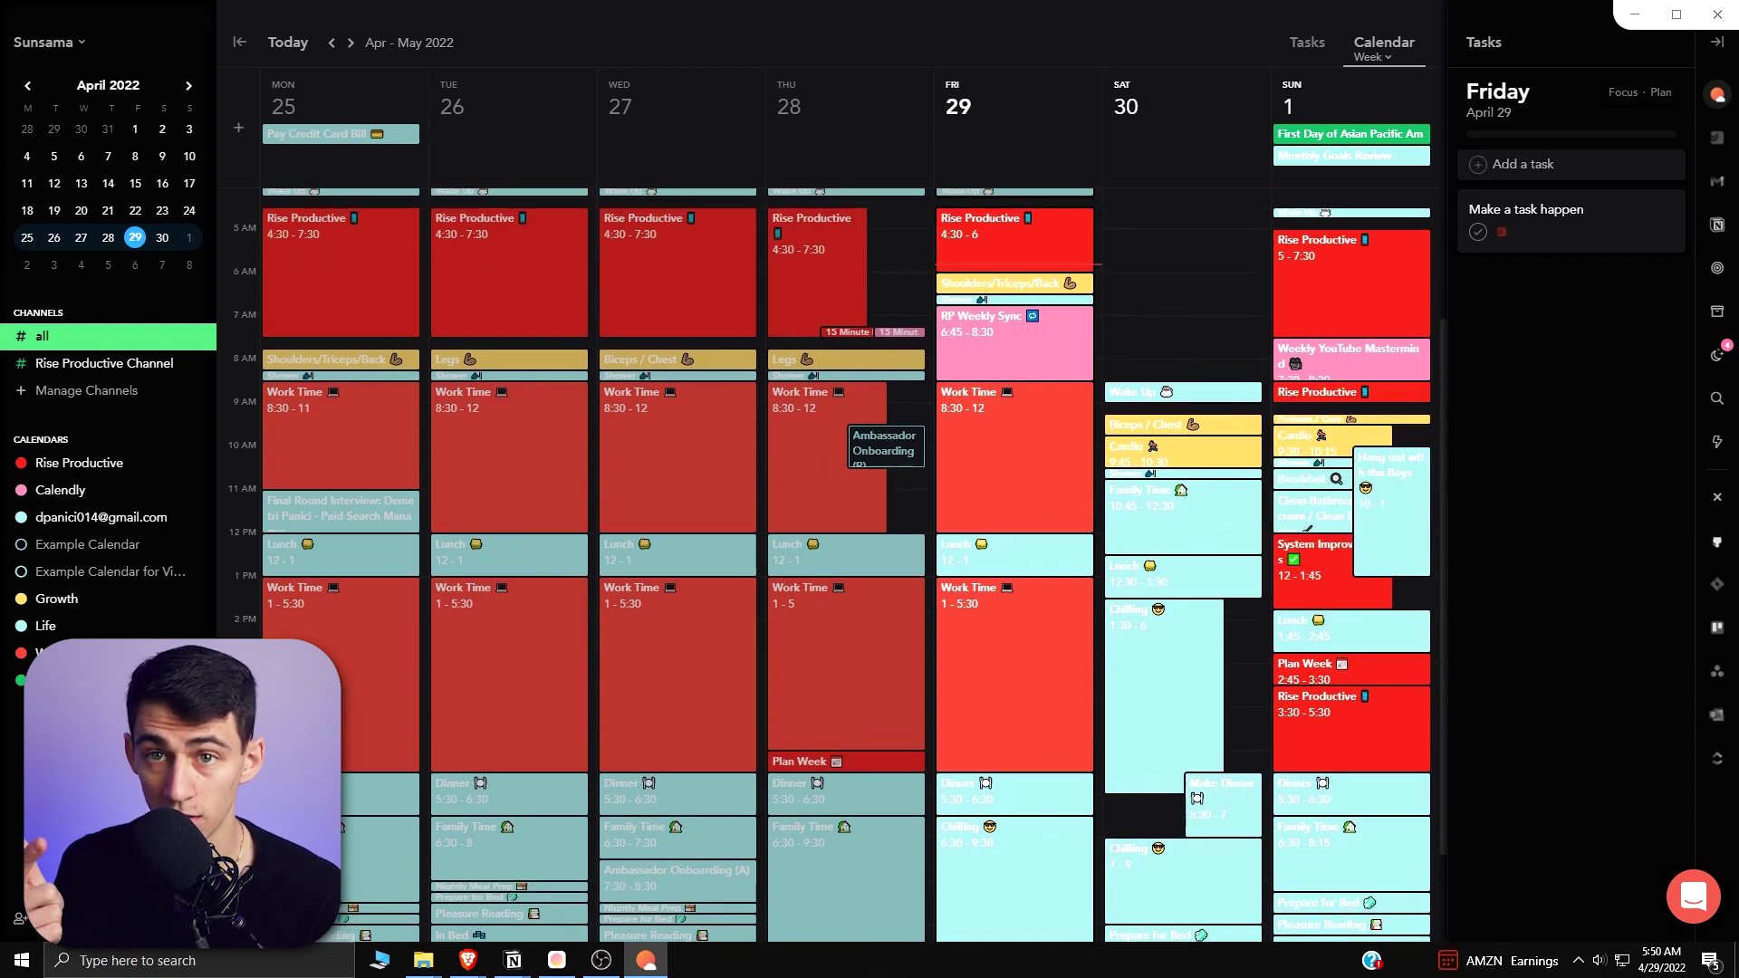
click(1718, 136)
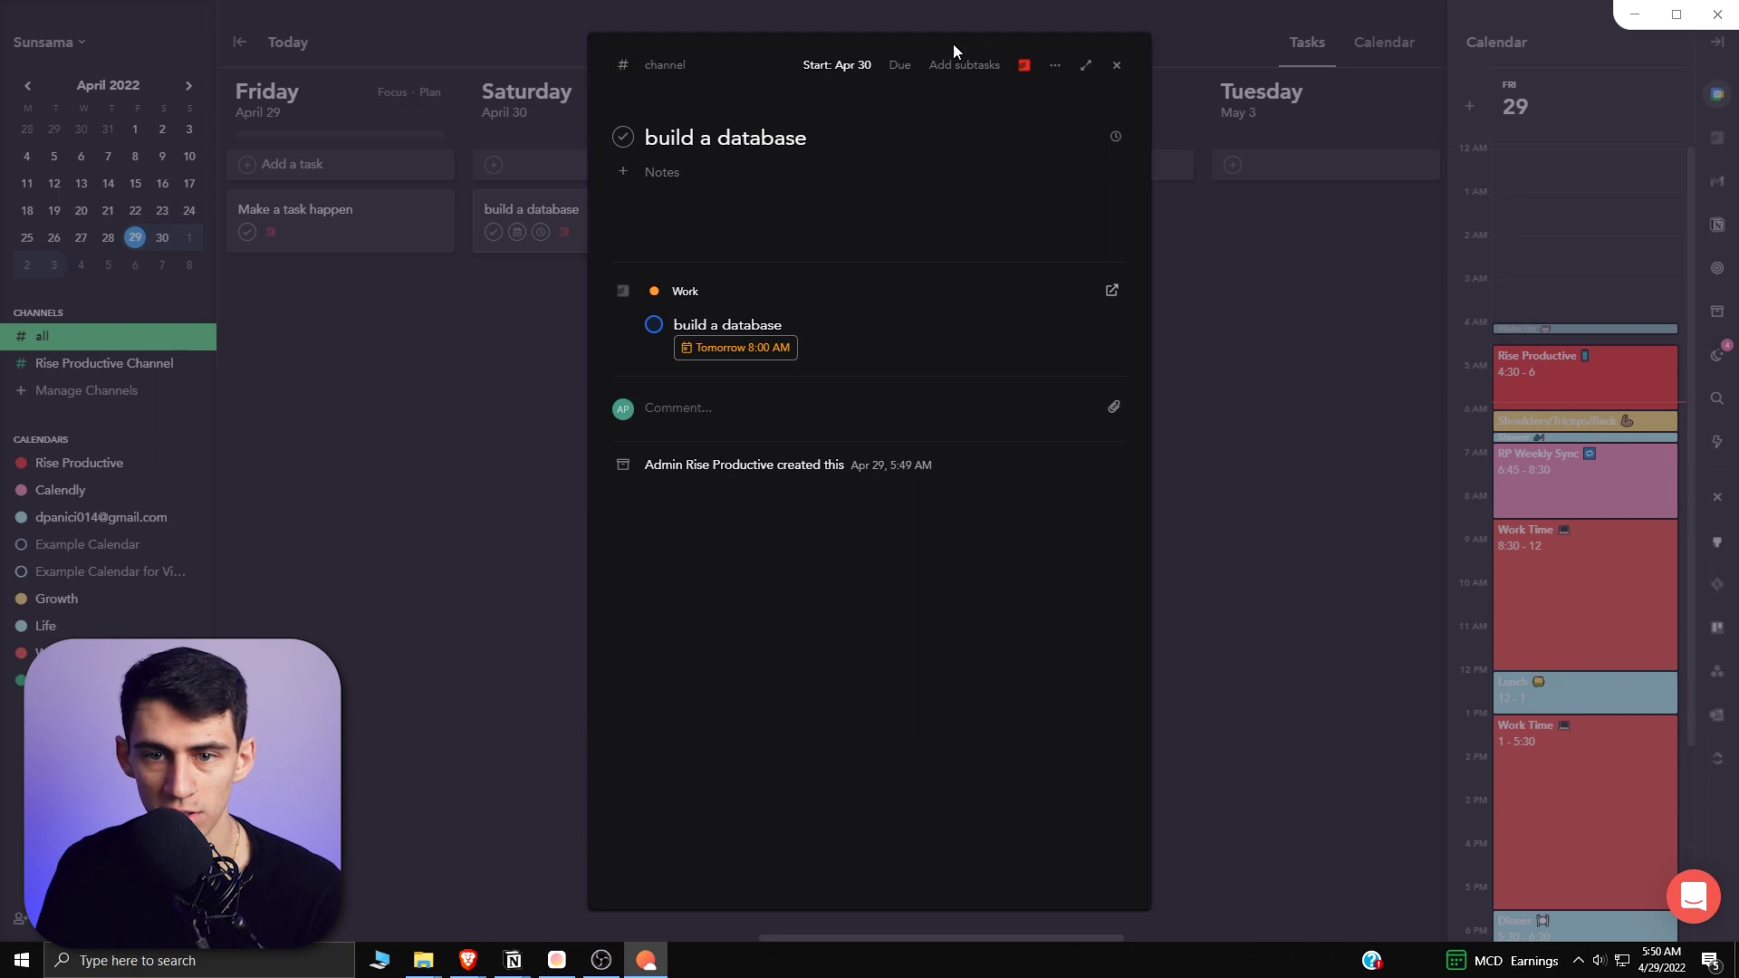
- Add three empty subtasks to 'build a database', view it in Todoist, and return to Sunsama
click(986, 76)
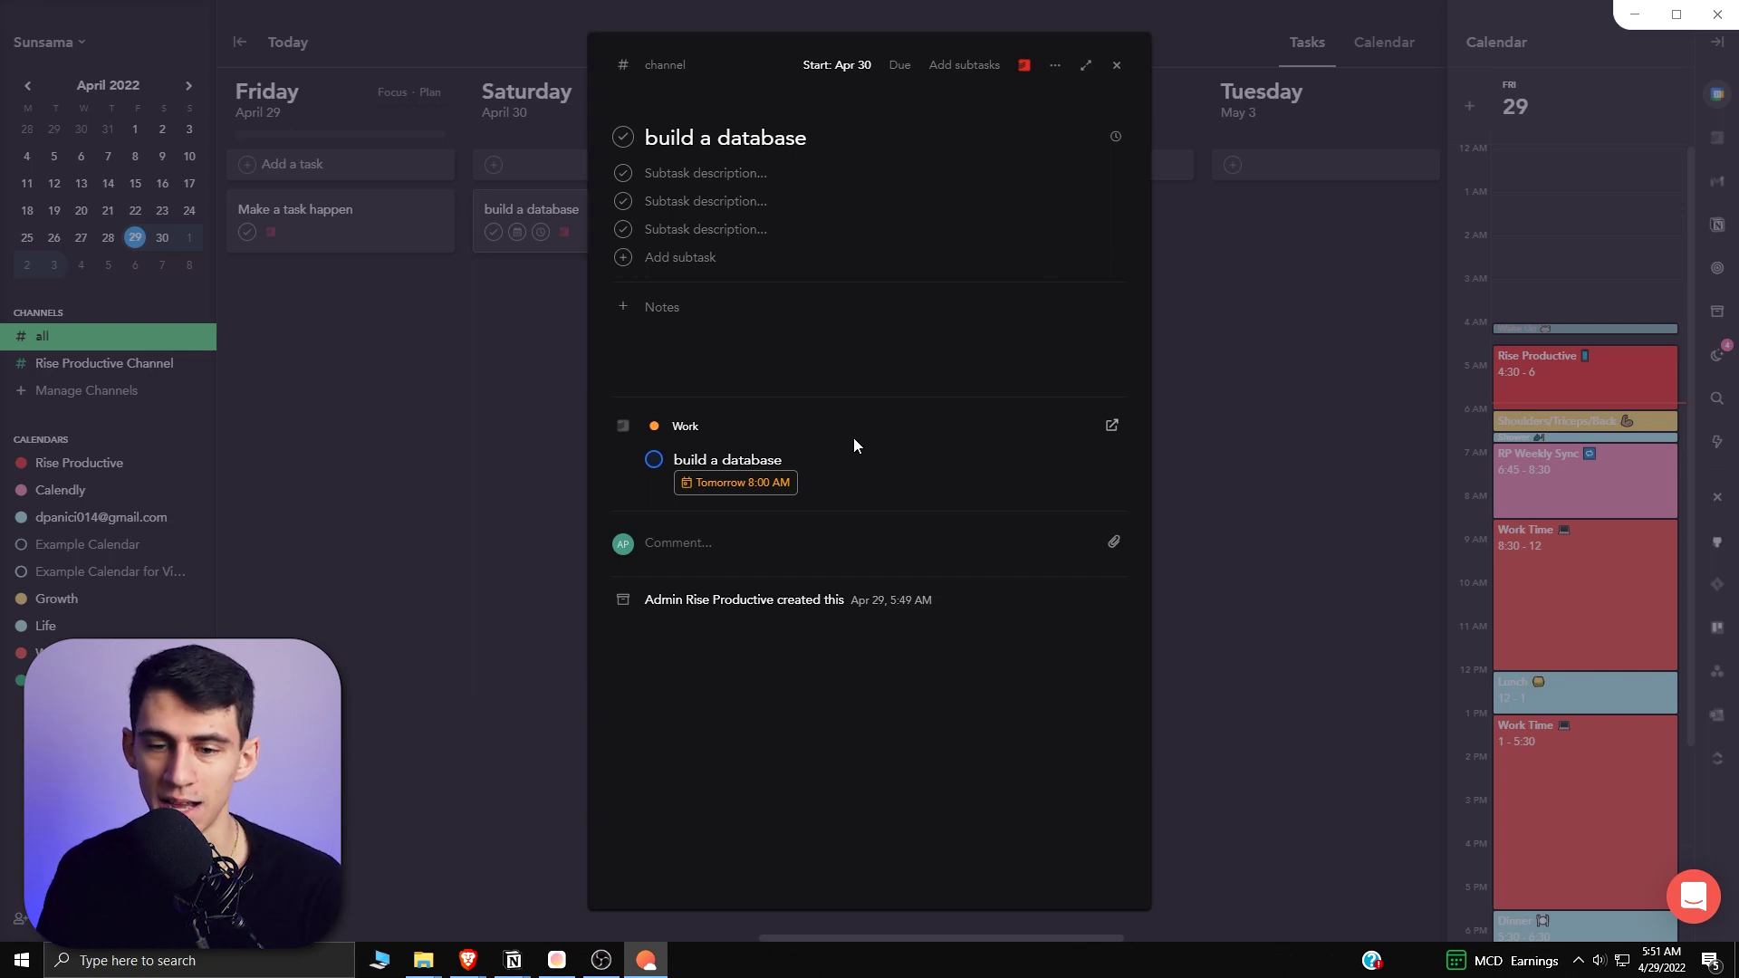
click(1111, 428)
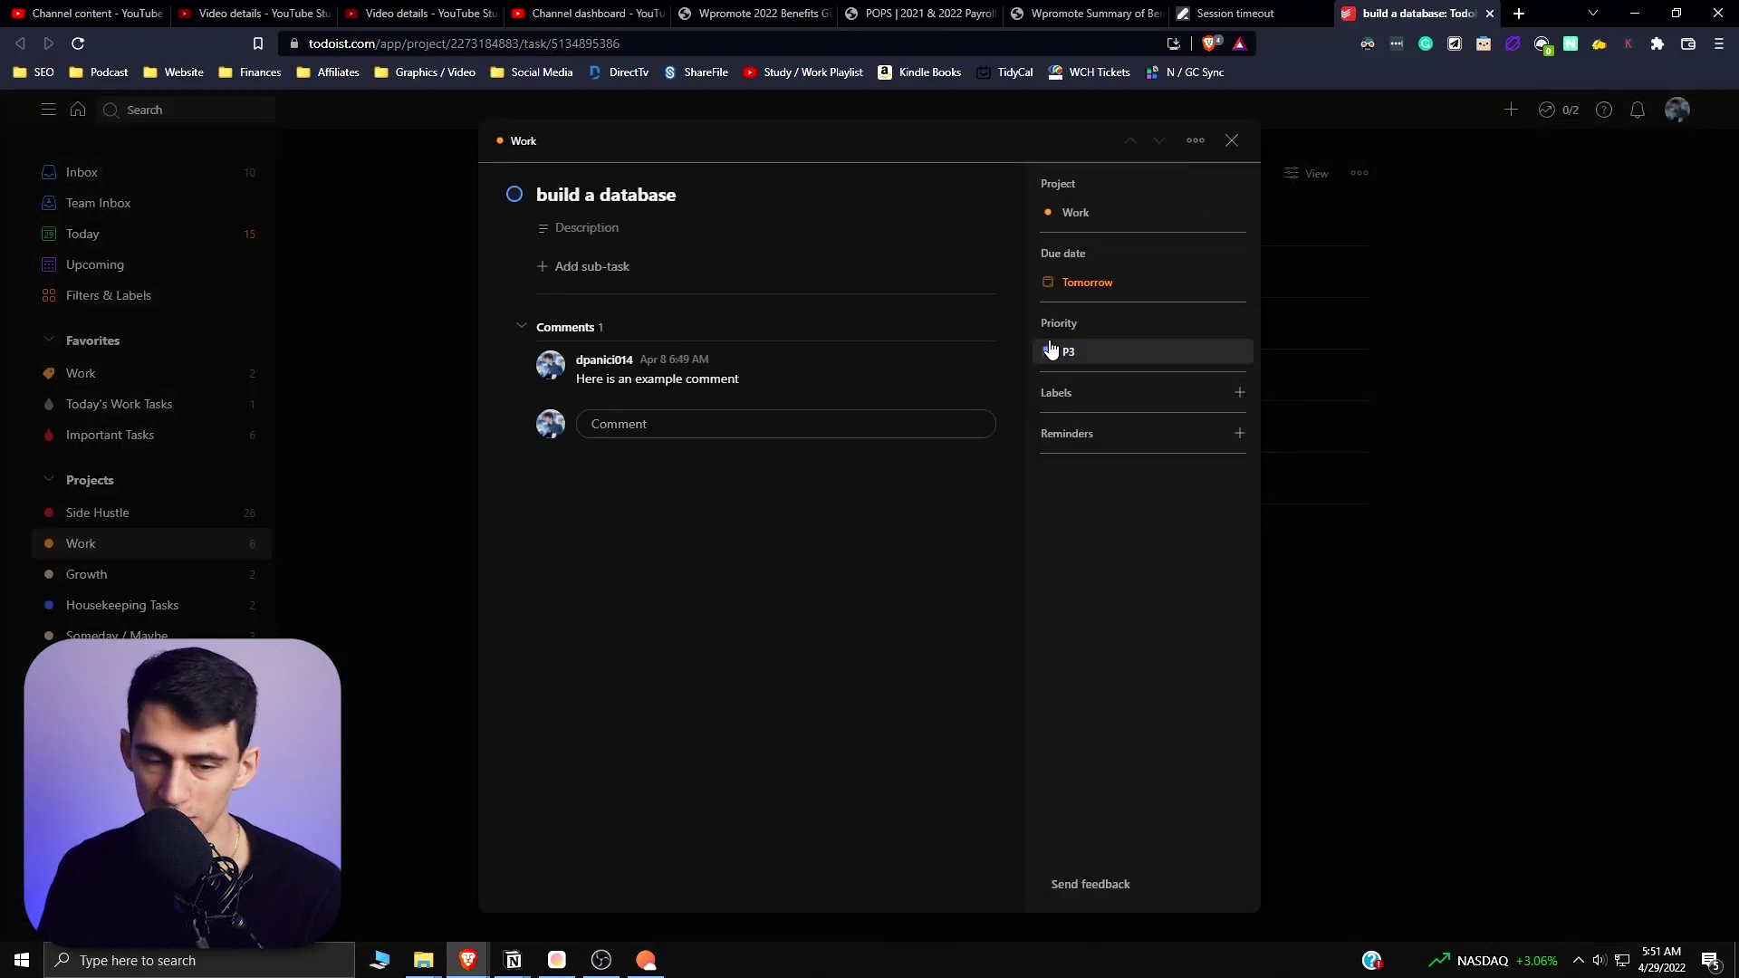
key(alt+Tab)
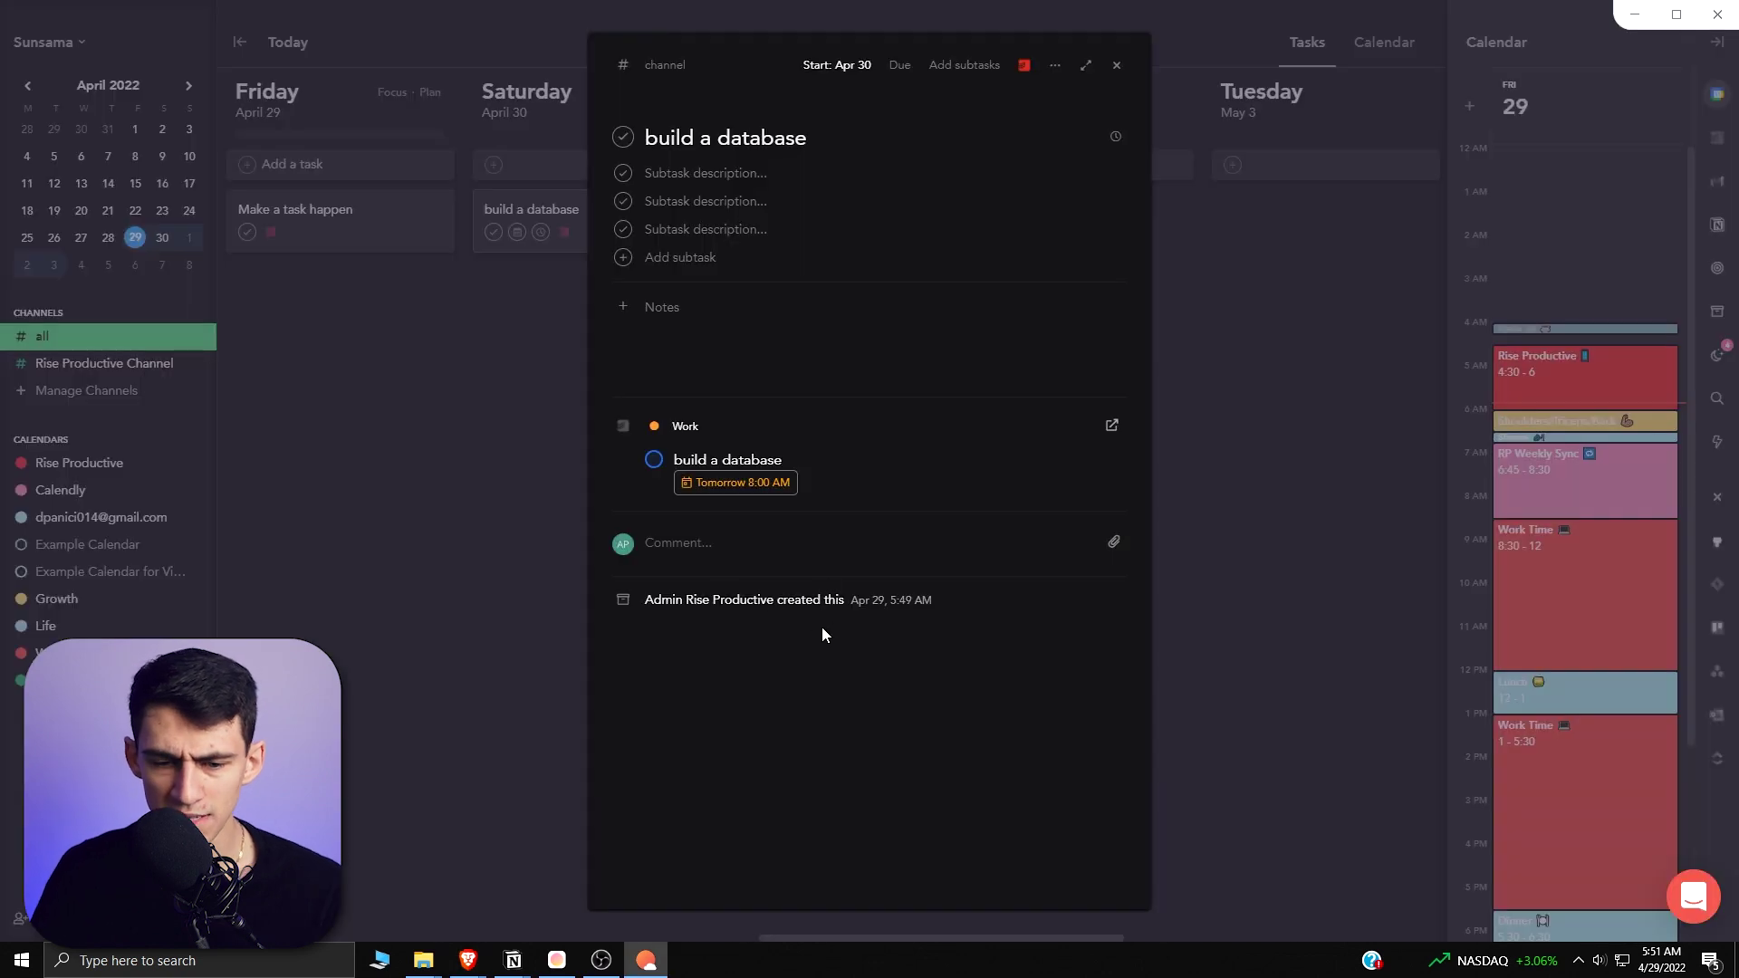
- Check off 'build a database' as complete, which also completes its linked Todoist item
mouse_move(1023, 66)
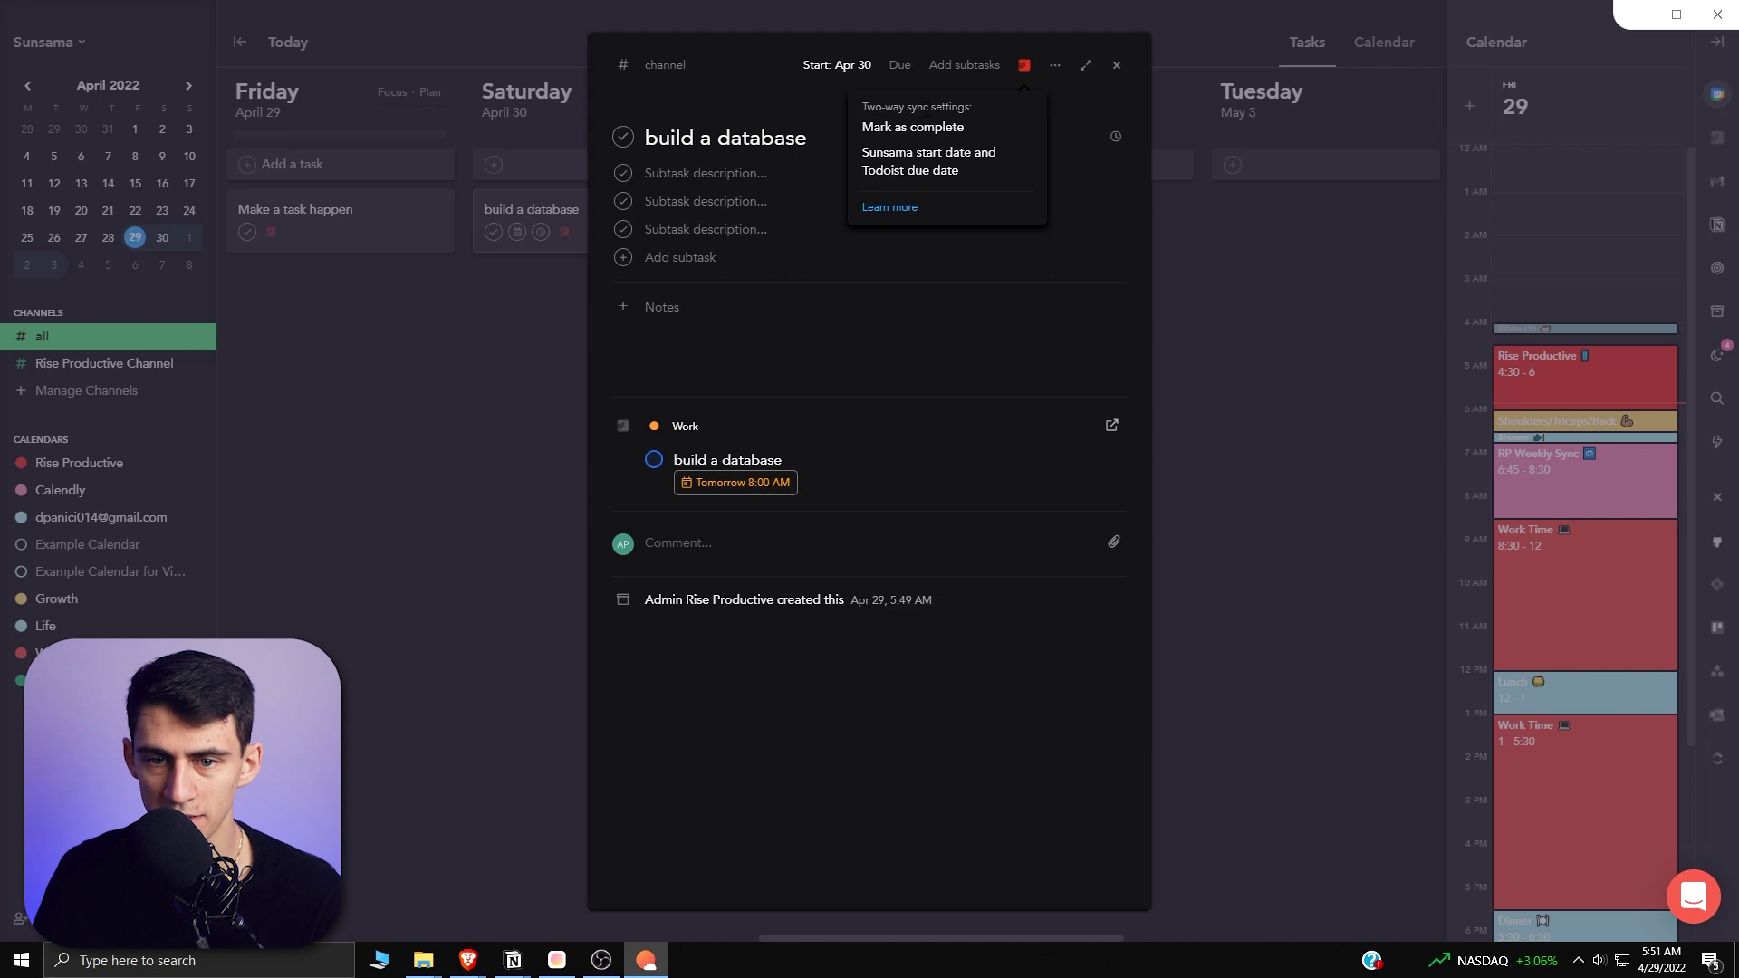
click(623, 138)
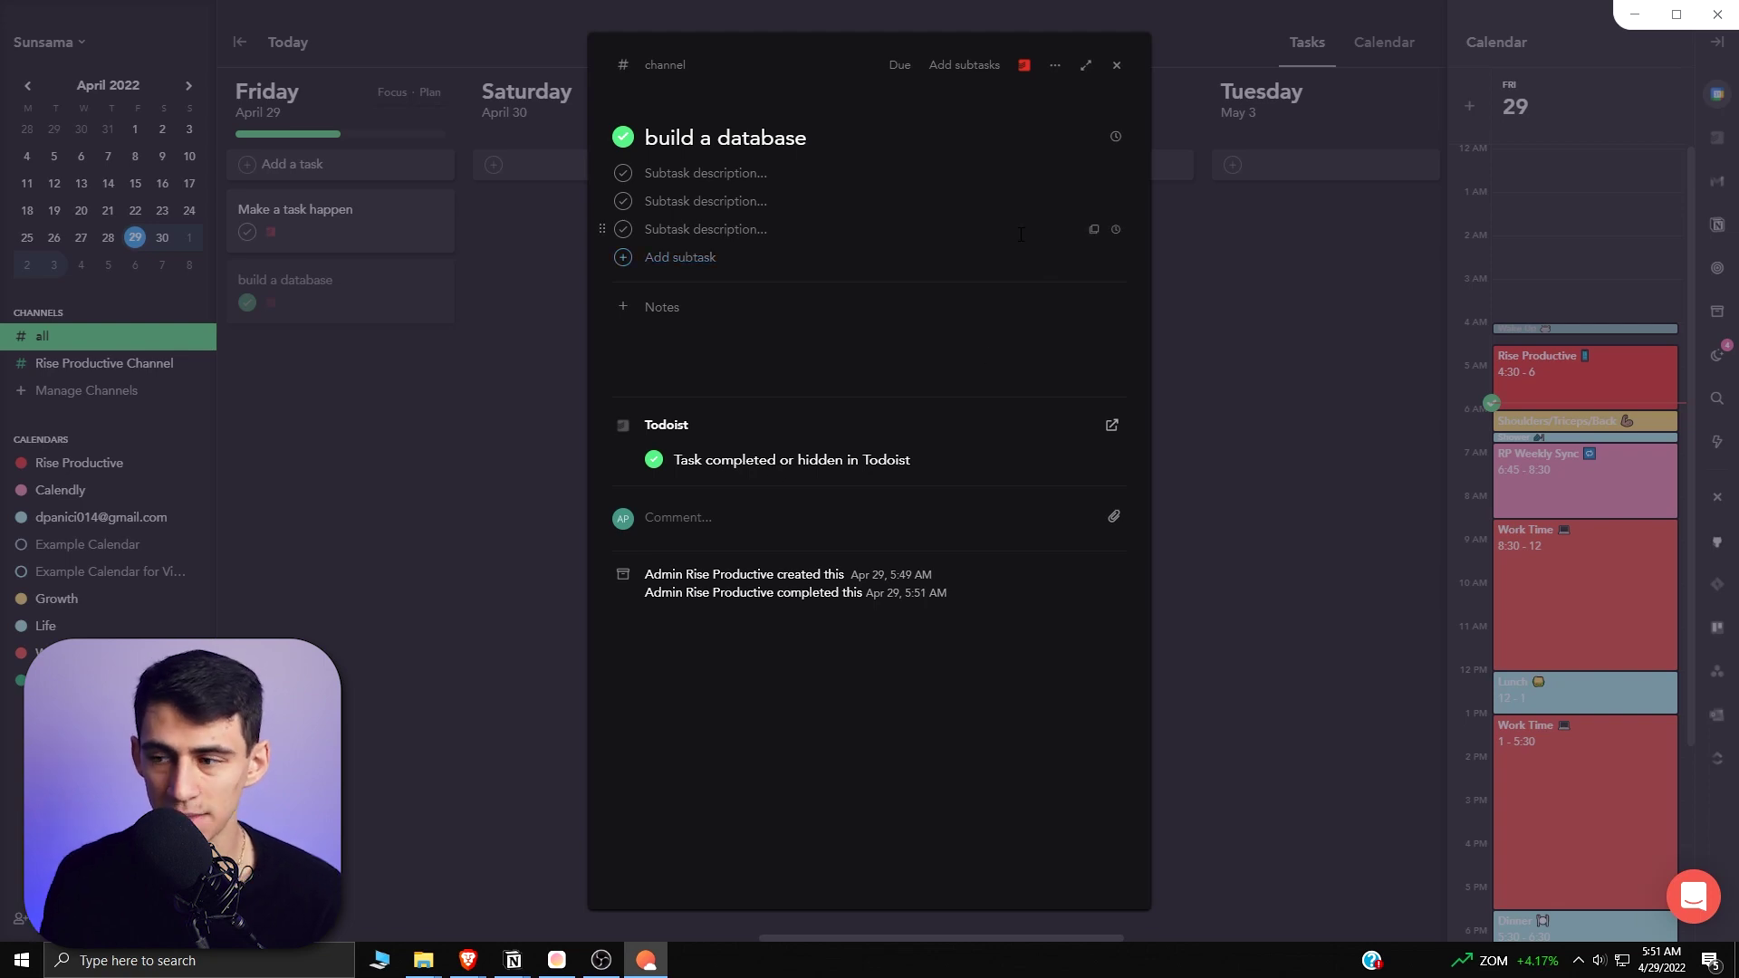
- Switch to the Notion workspace, open the Actions page and scroll through it
key(alt+Tab)
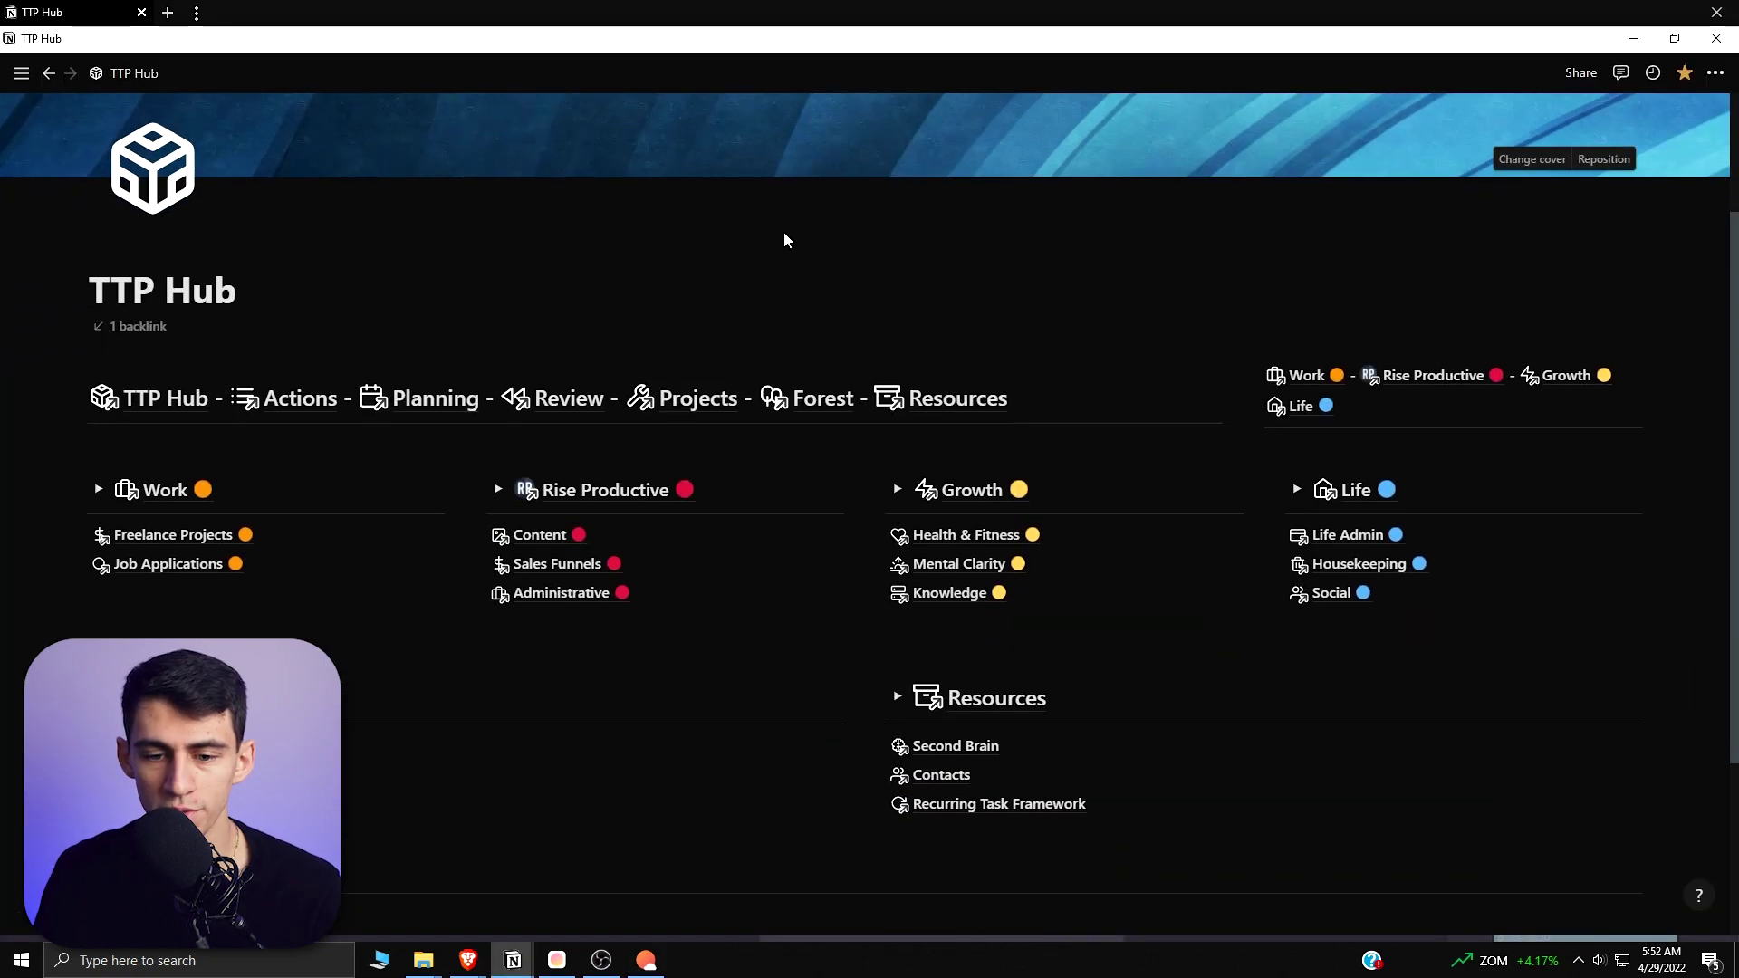
scroll(791, 233, down, 1)
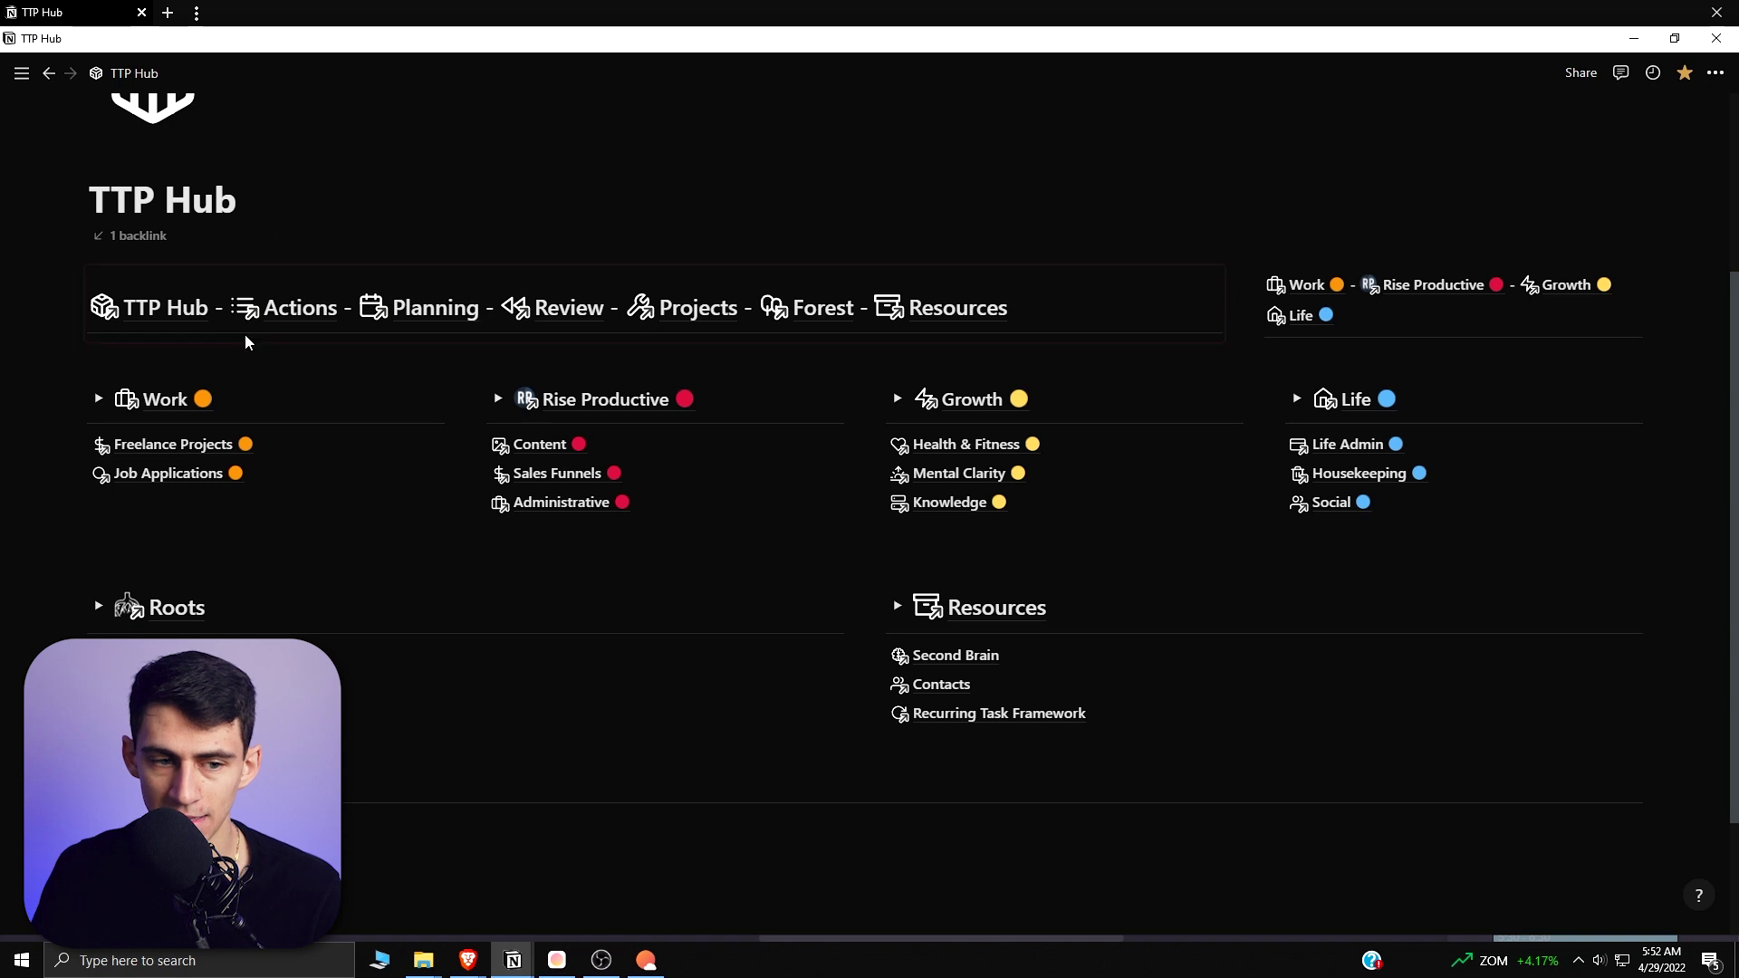
click(257, 311)
scroll(274, 339, down, 5)
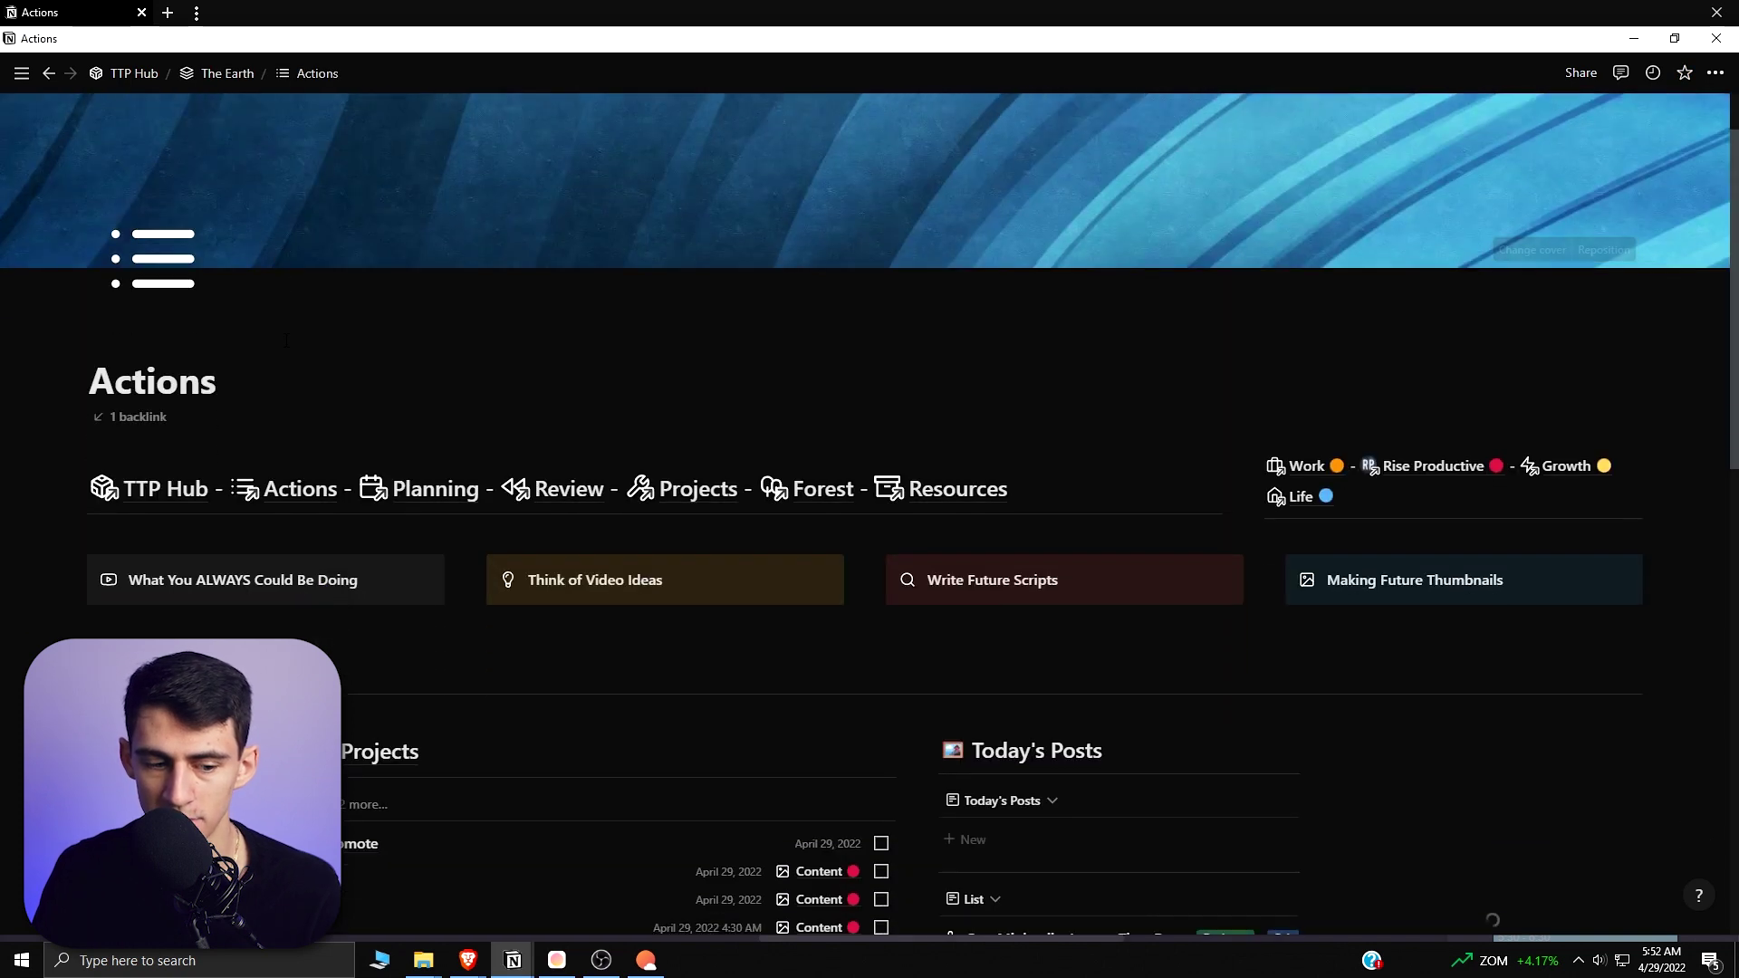
scroll(1386, 561, down, 1)
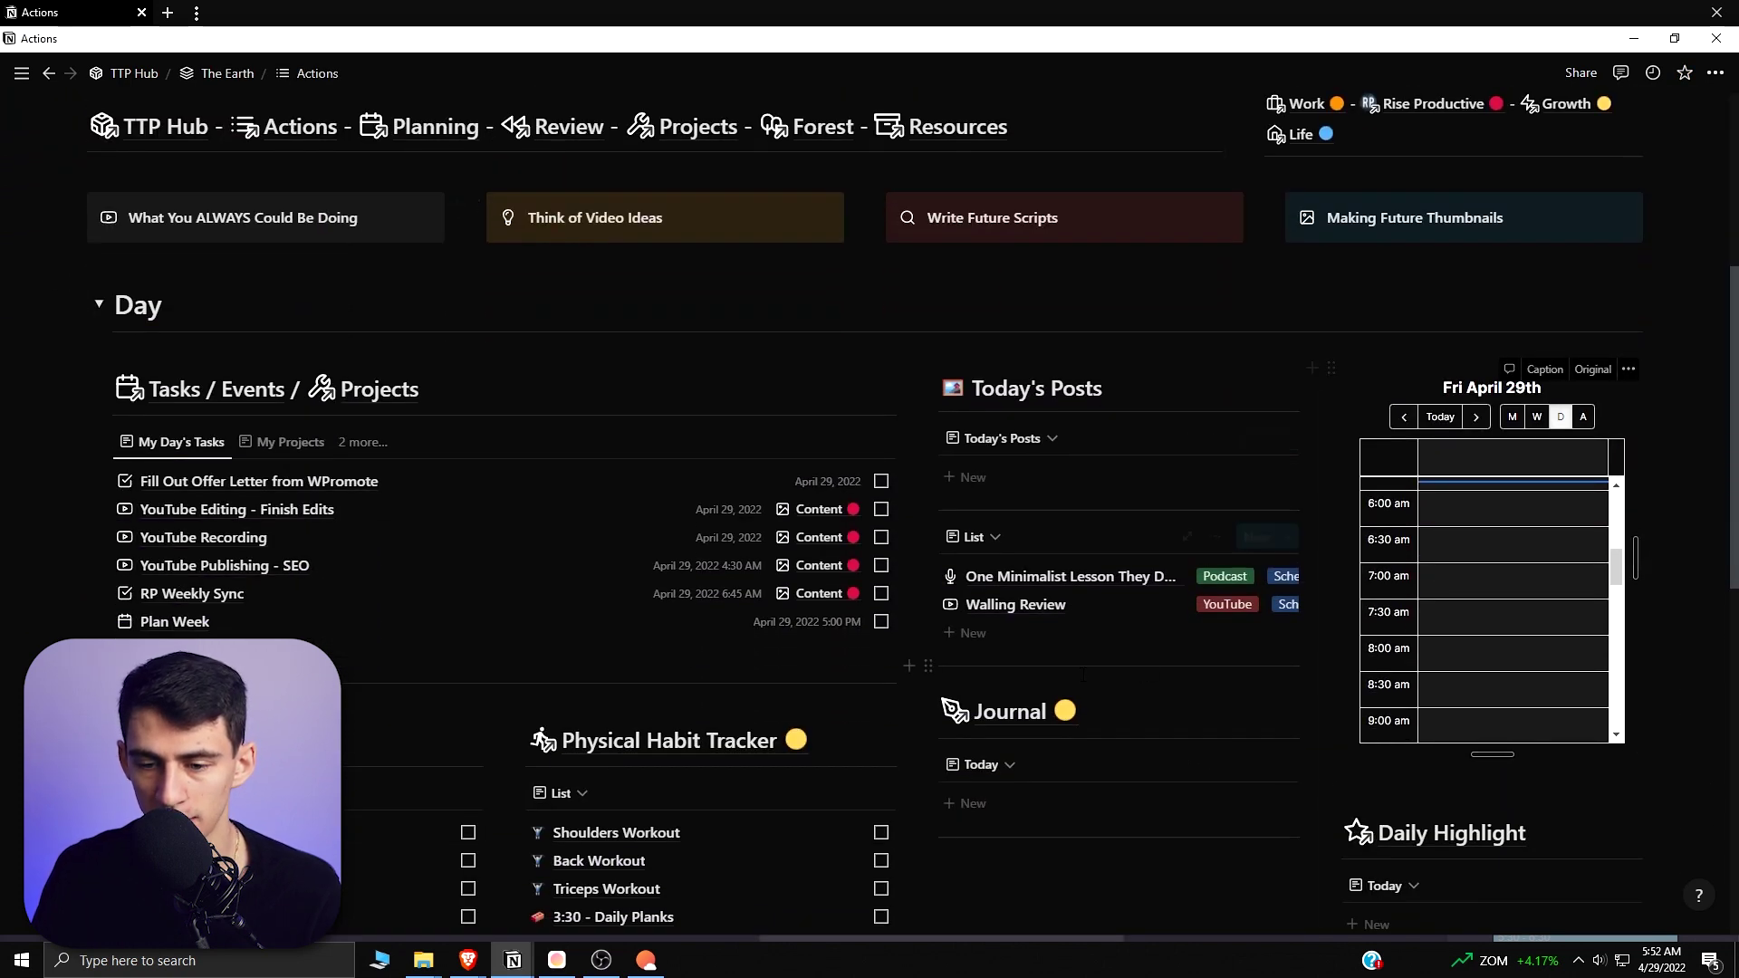
scroll(1133, 526, down, 1)
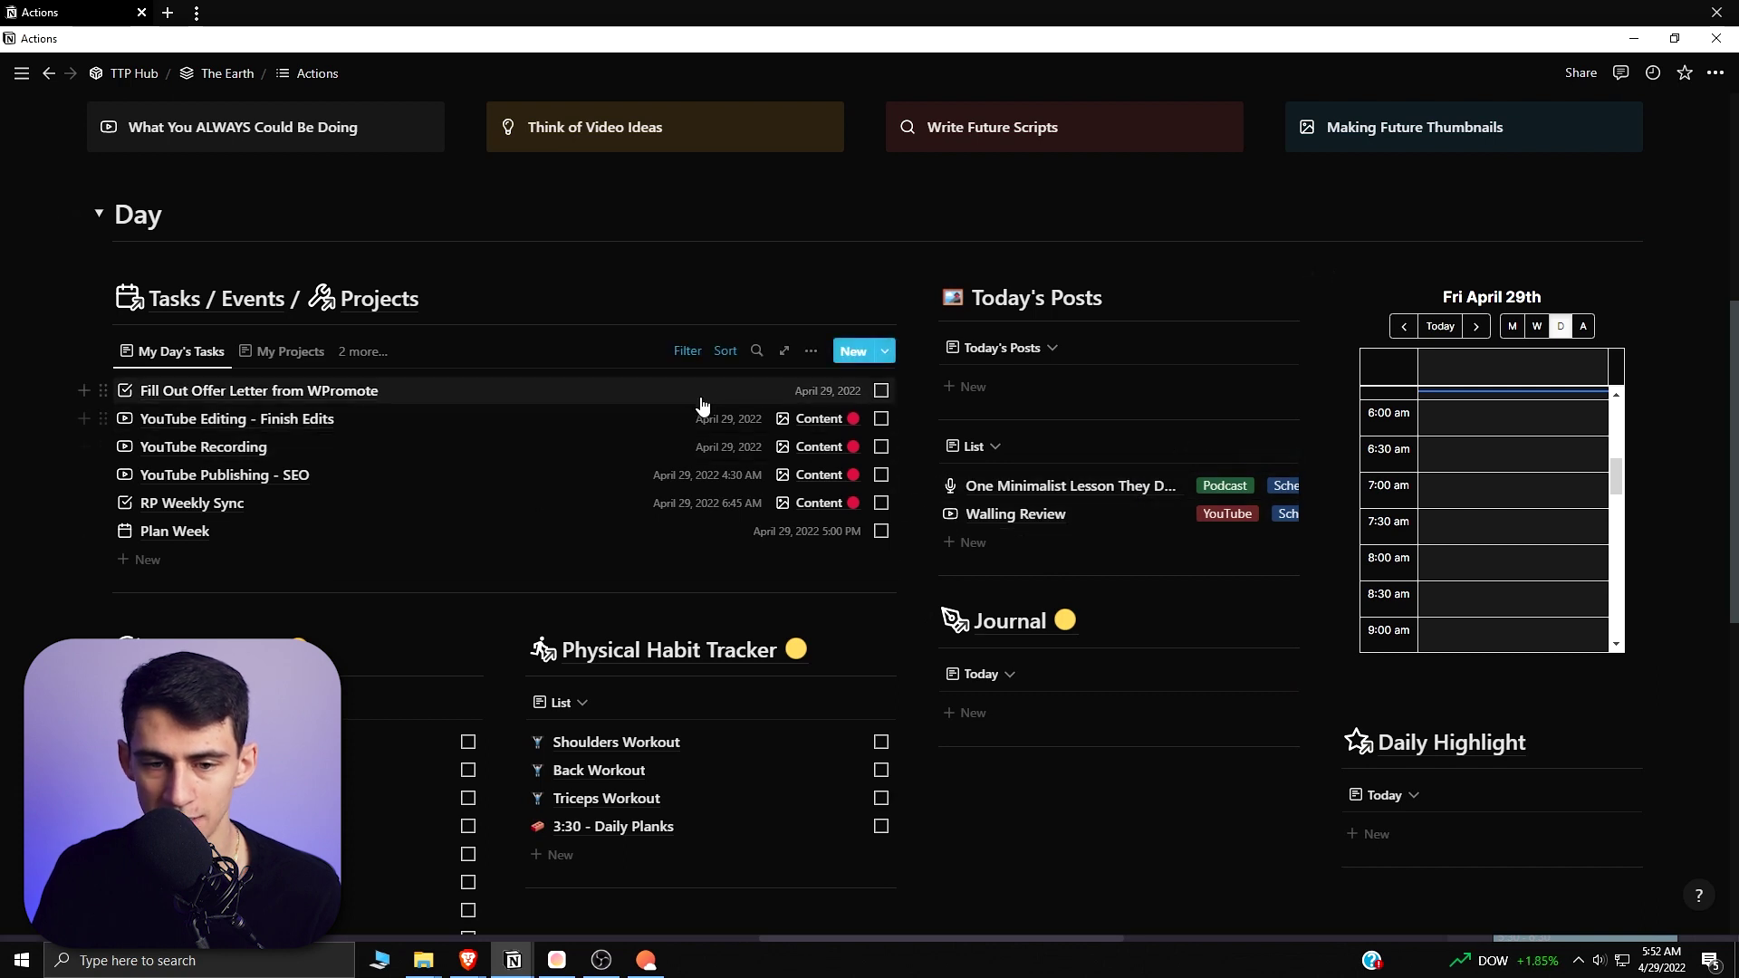
- Duplicate the My Day's Tasks view as My Tomorrow's Tasks, then return to My Day's Tasks
click(275, 353)
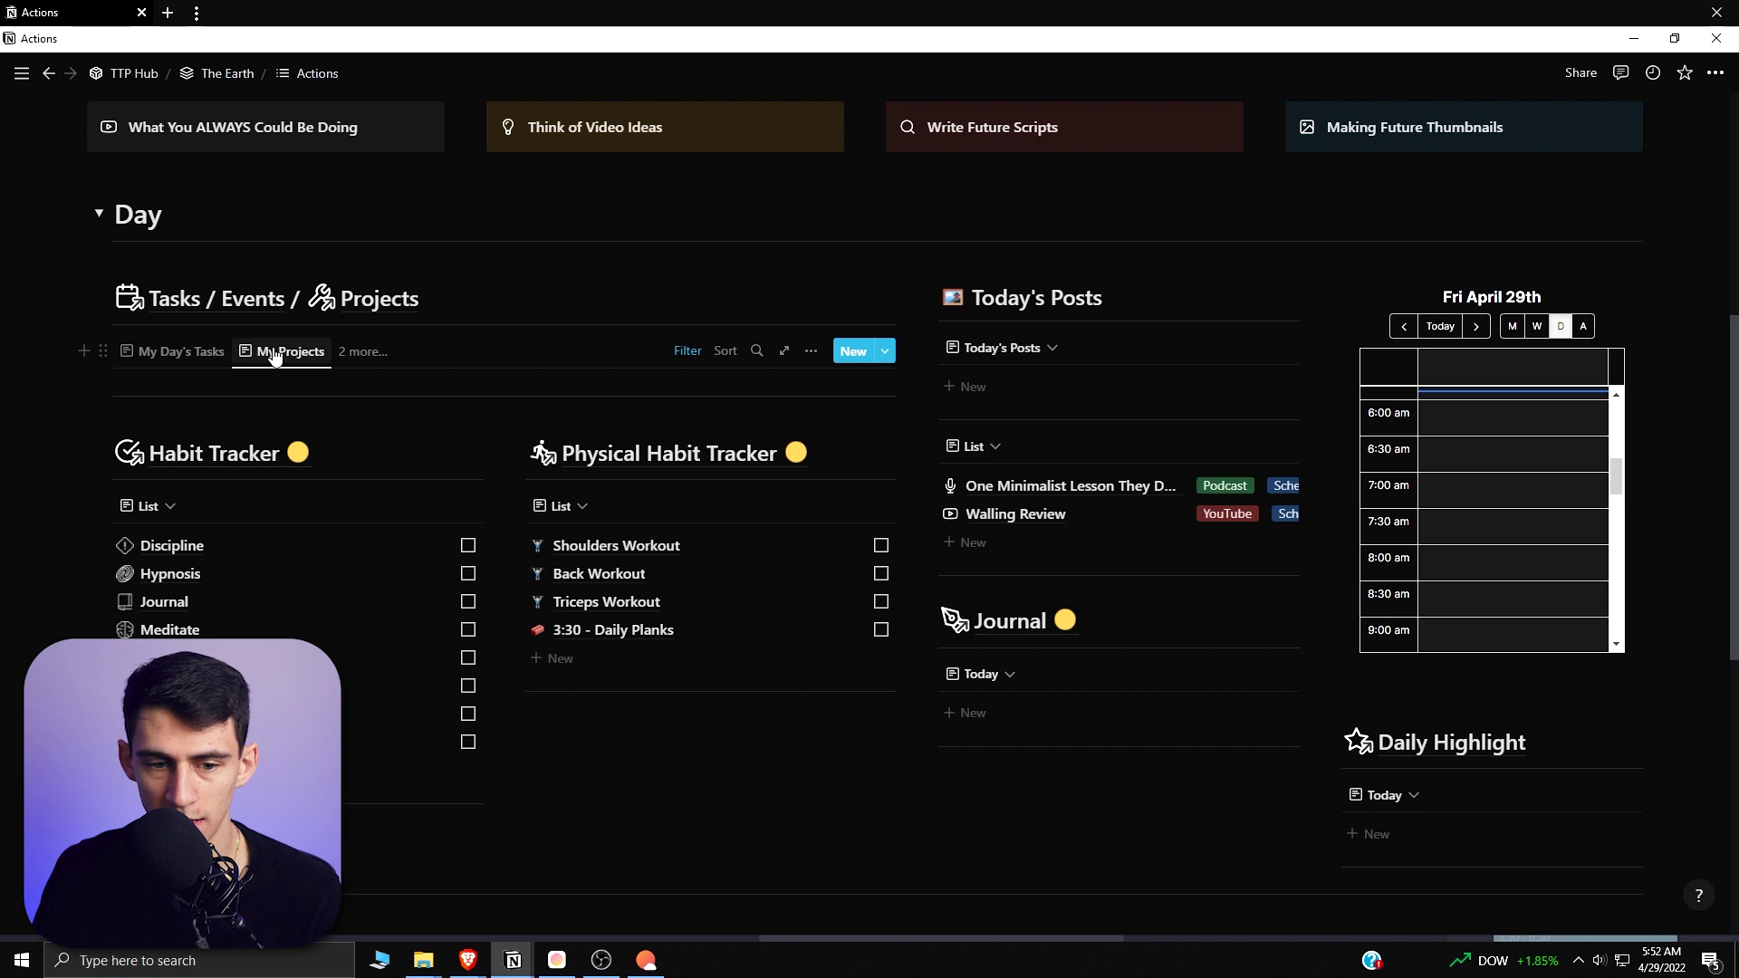
click(182, 353)
click(190, 356)
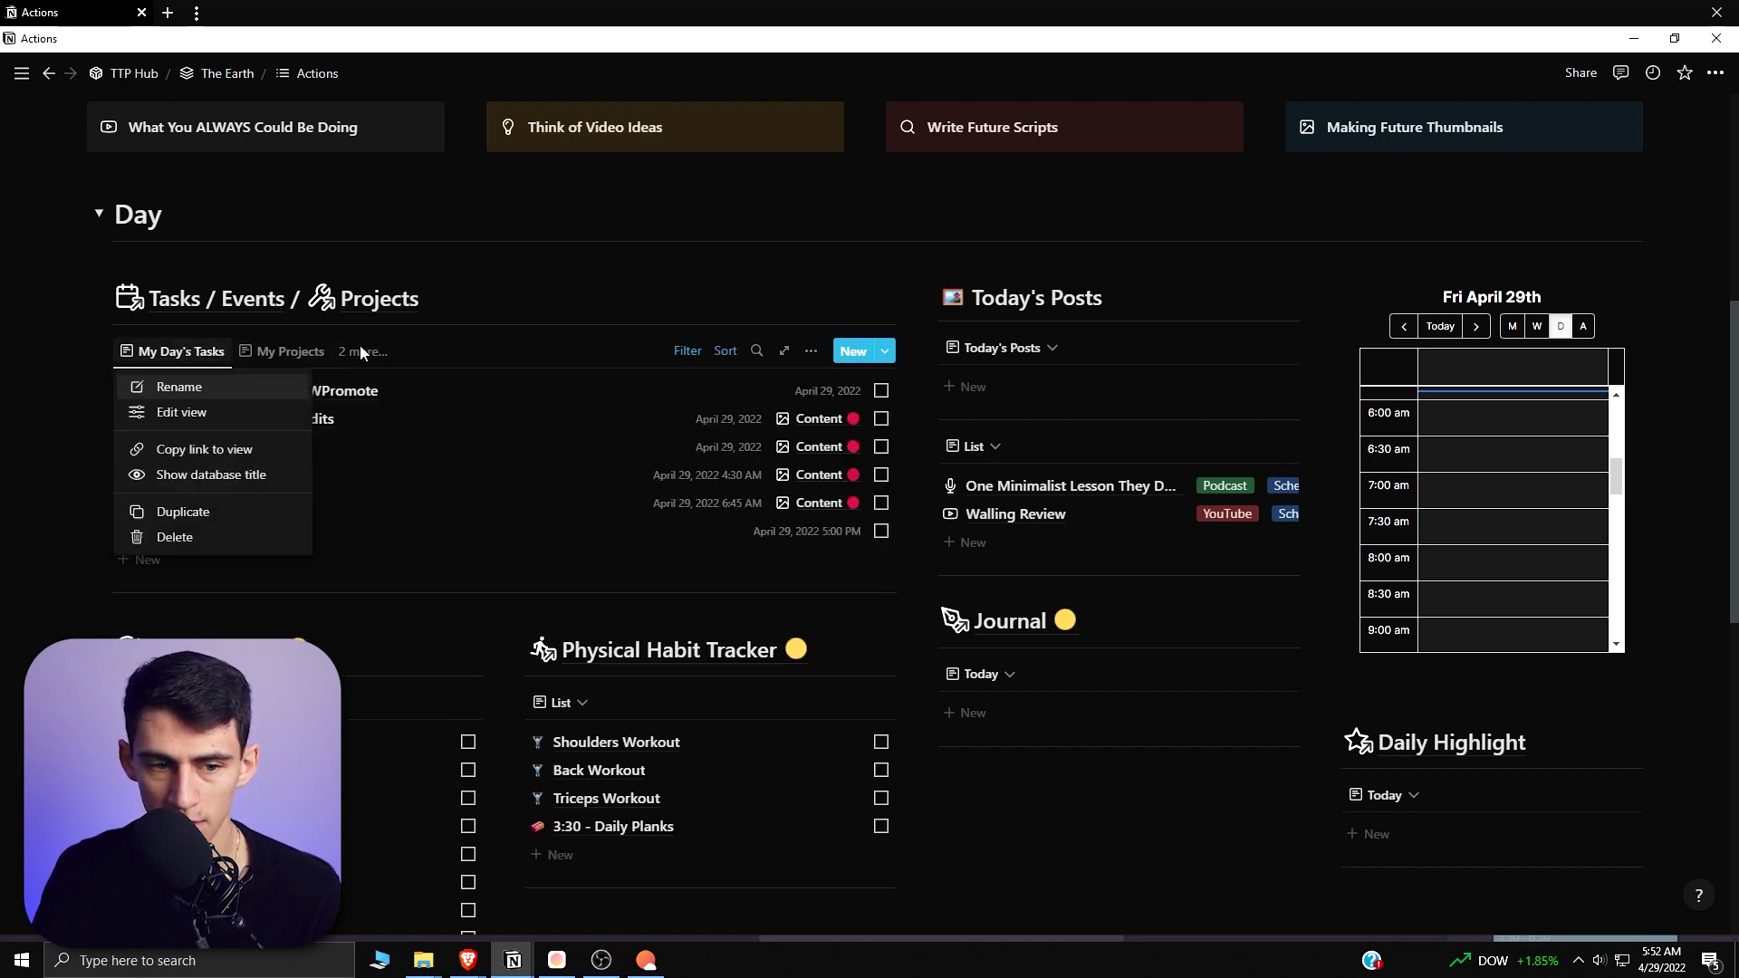
click(217, 508)
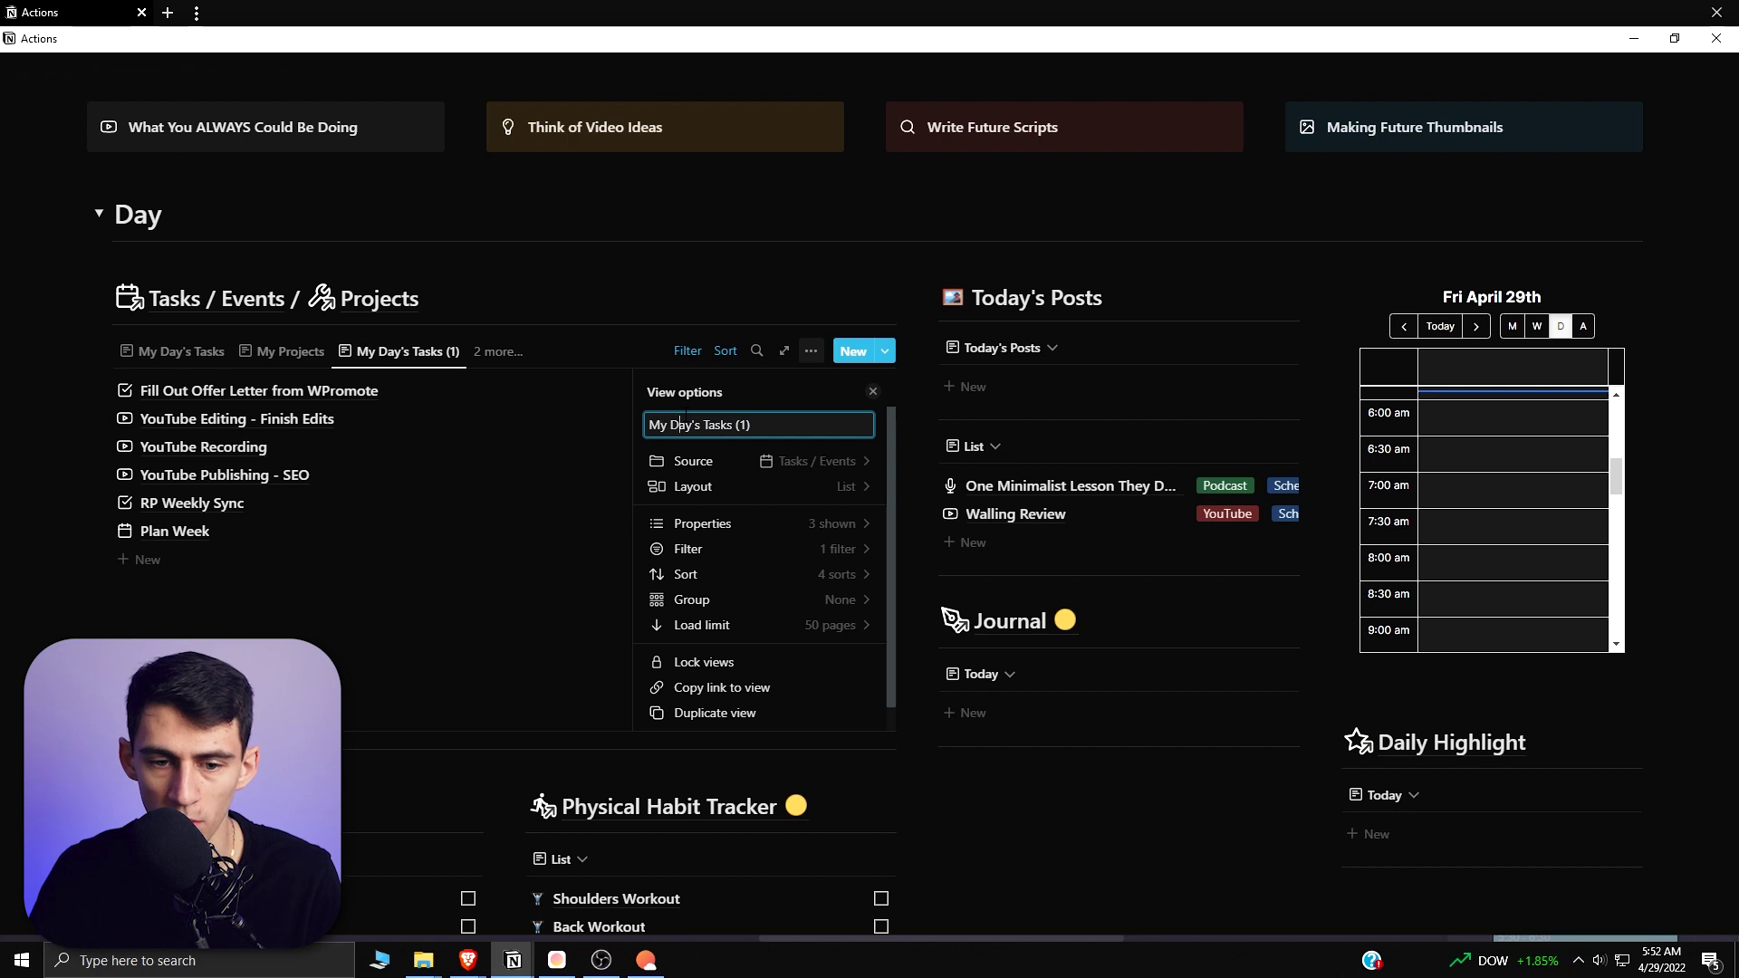
key(Delete)
key(Delete)
key(Delete)
key(Delete)
key(Delete)
key(Delete)
key(Delete)
key(Delete)
key(Delete)
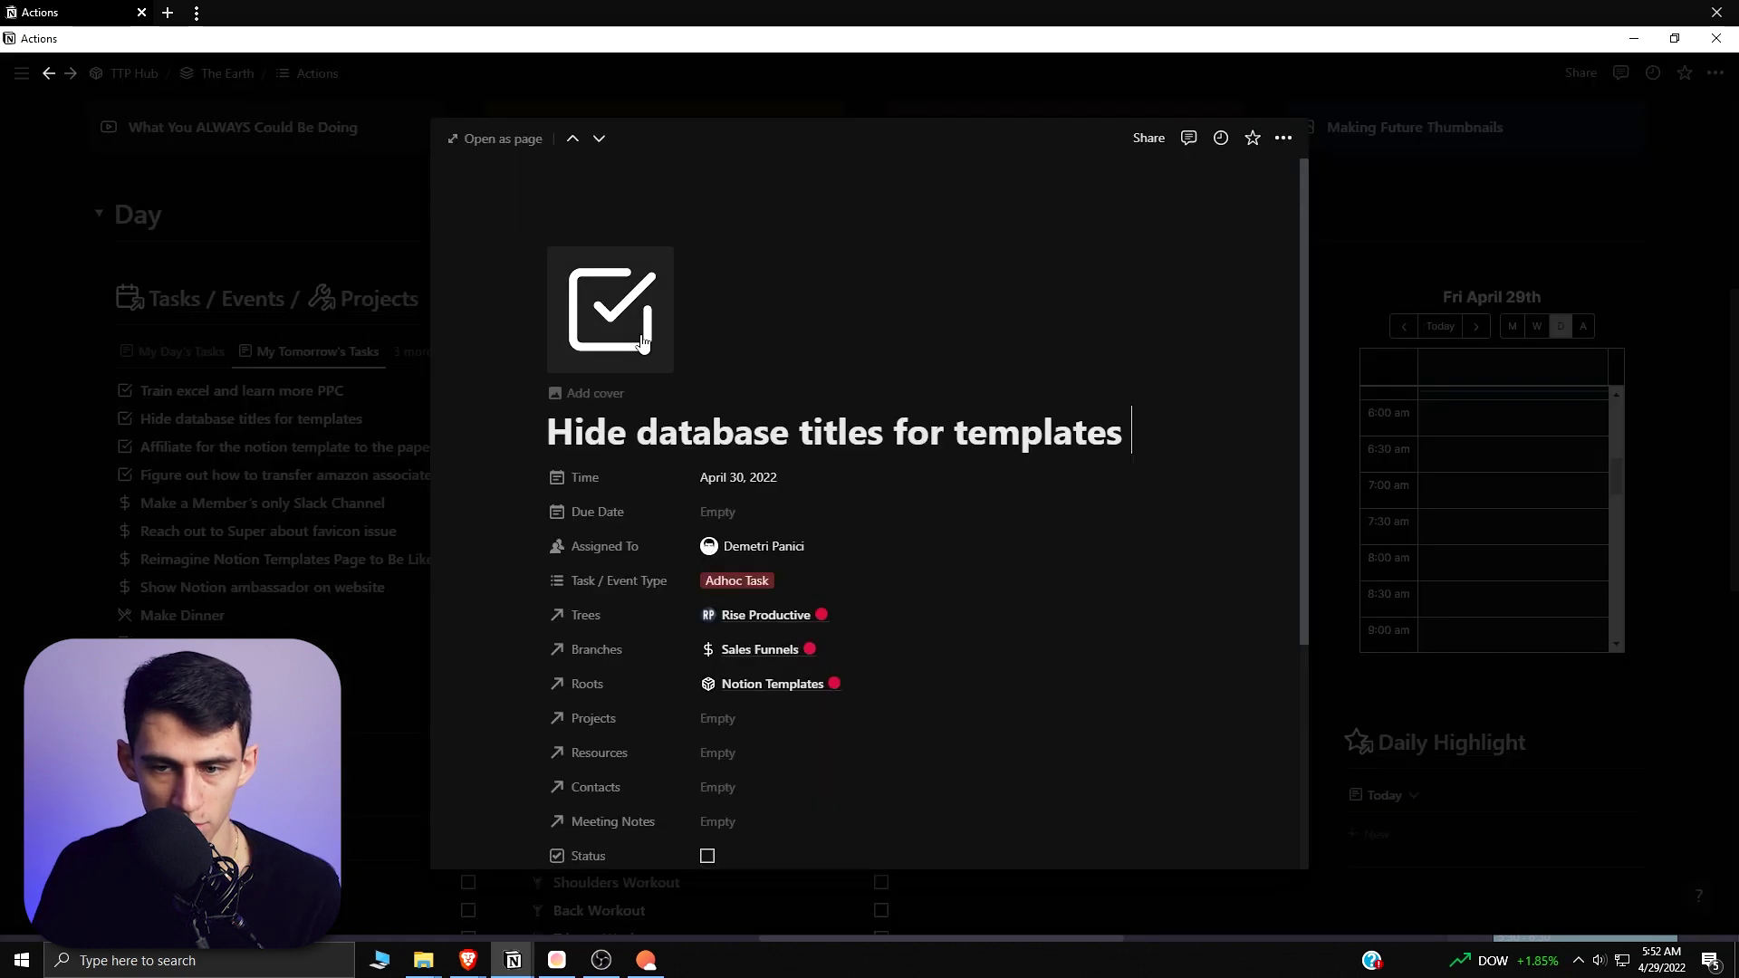
click(344, 405)
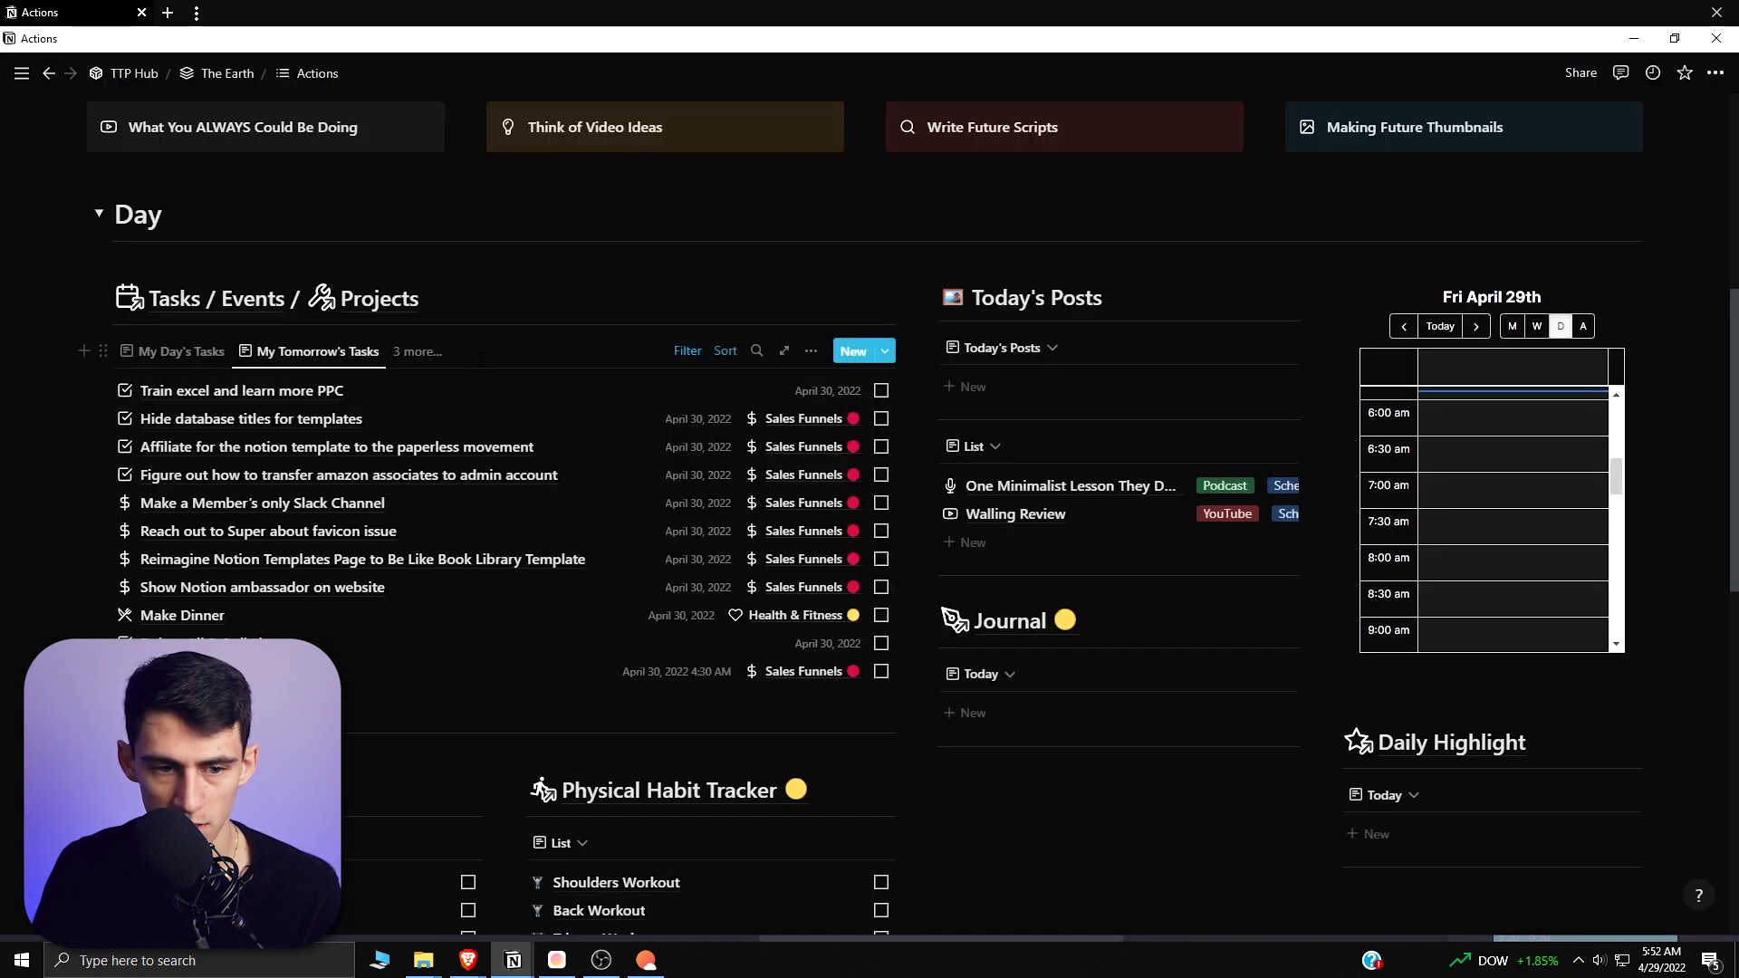
click(417, 352)
click(374, 431)
scroll(645, 414, down, 10)
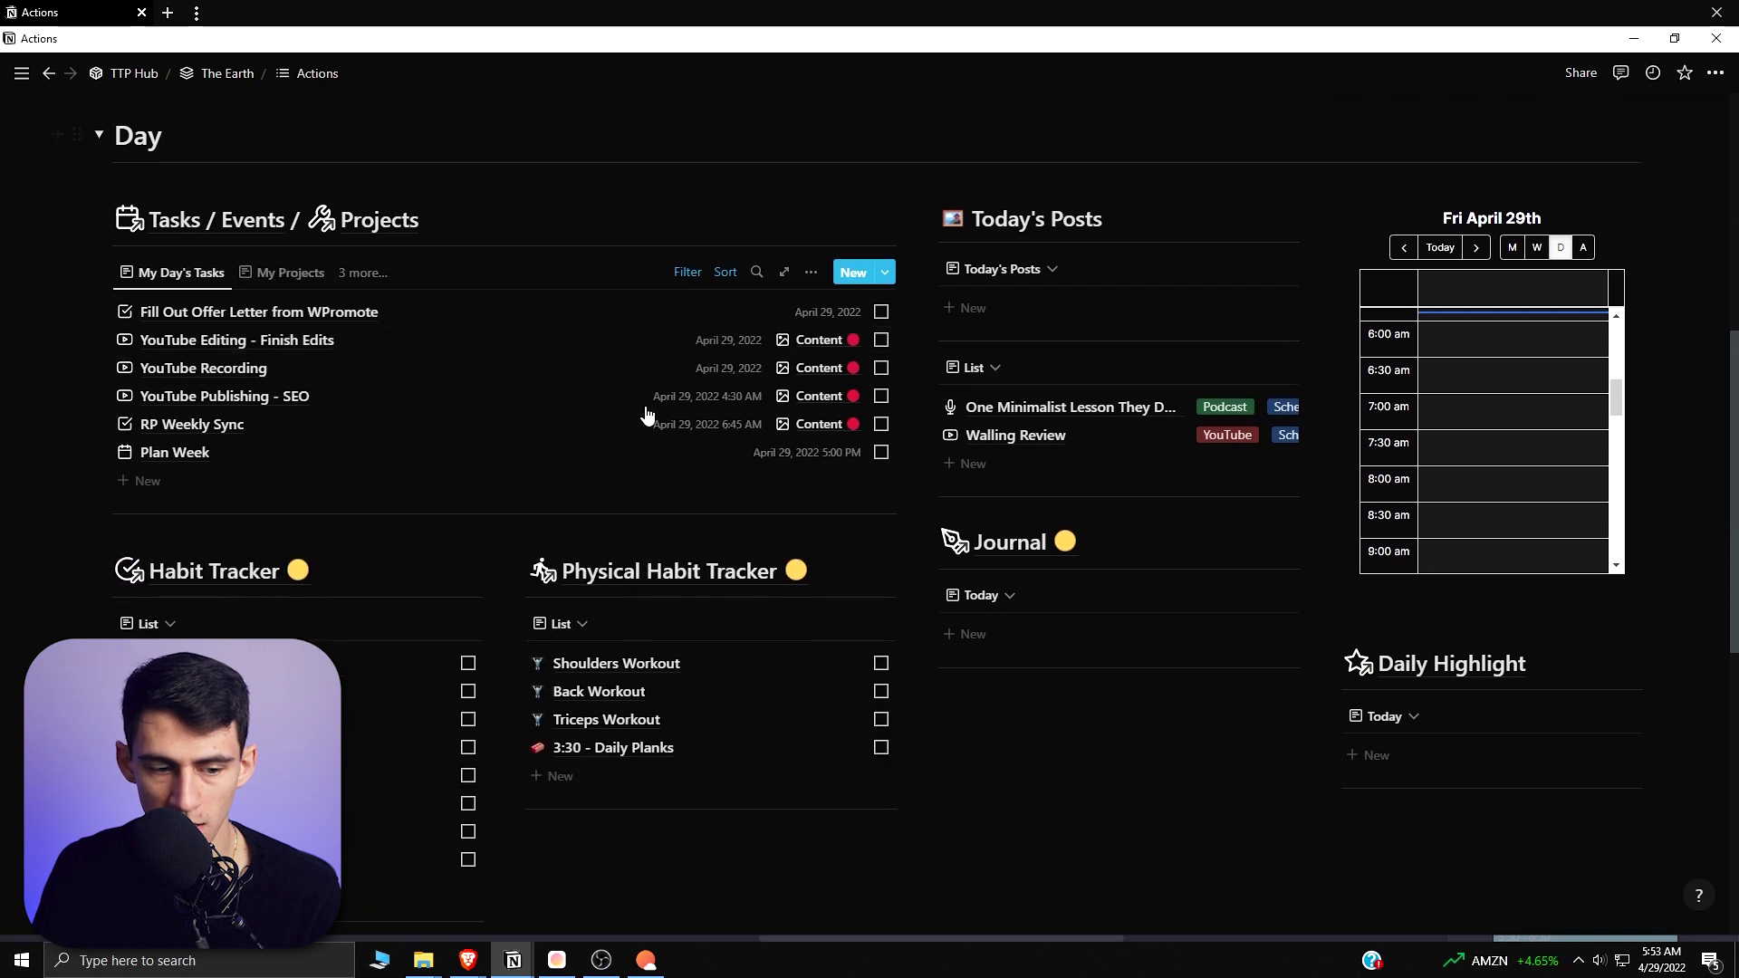
- Expand the Week section on the Actions page and scroll through its contents
click(102, 285)
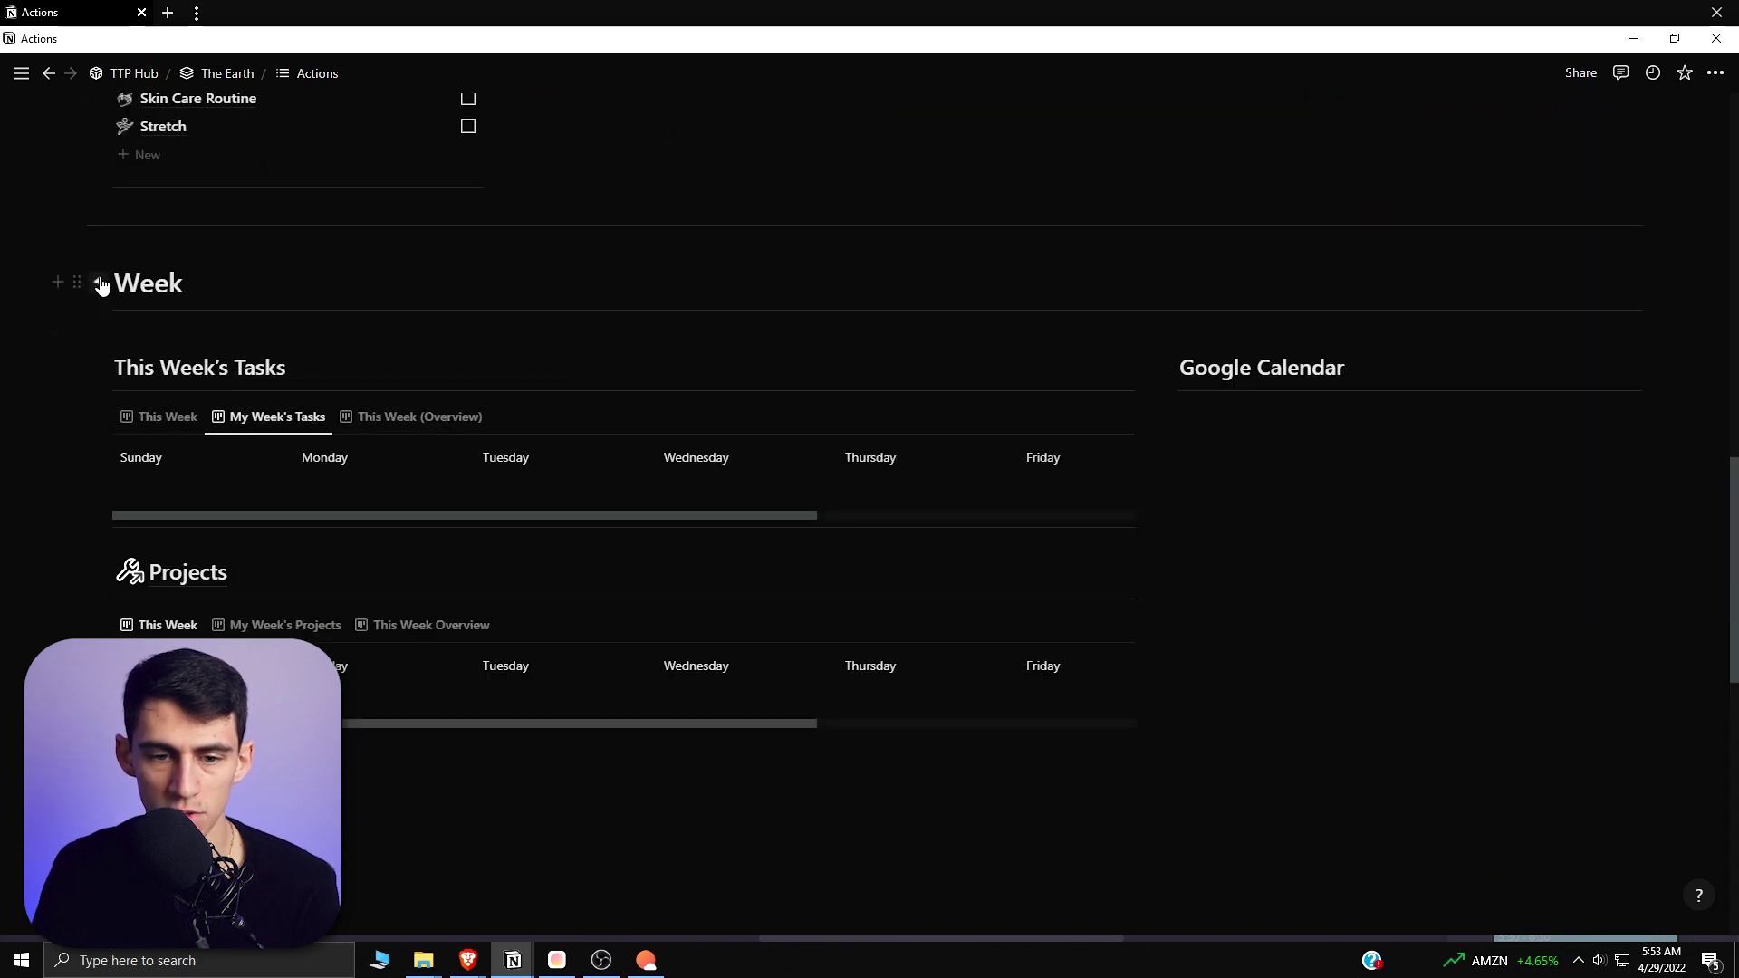
scroll(1075, 283, down, 2)
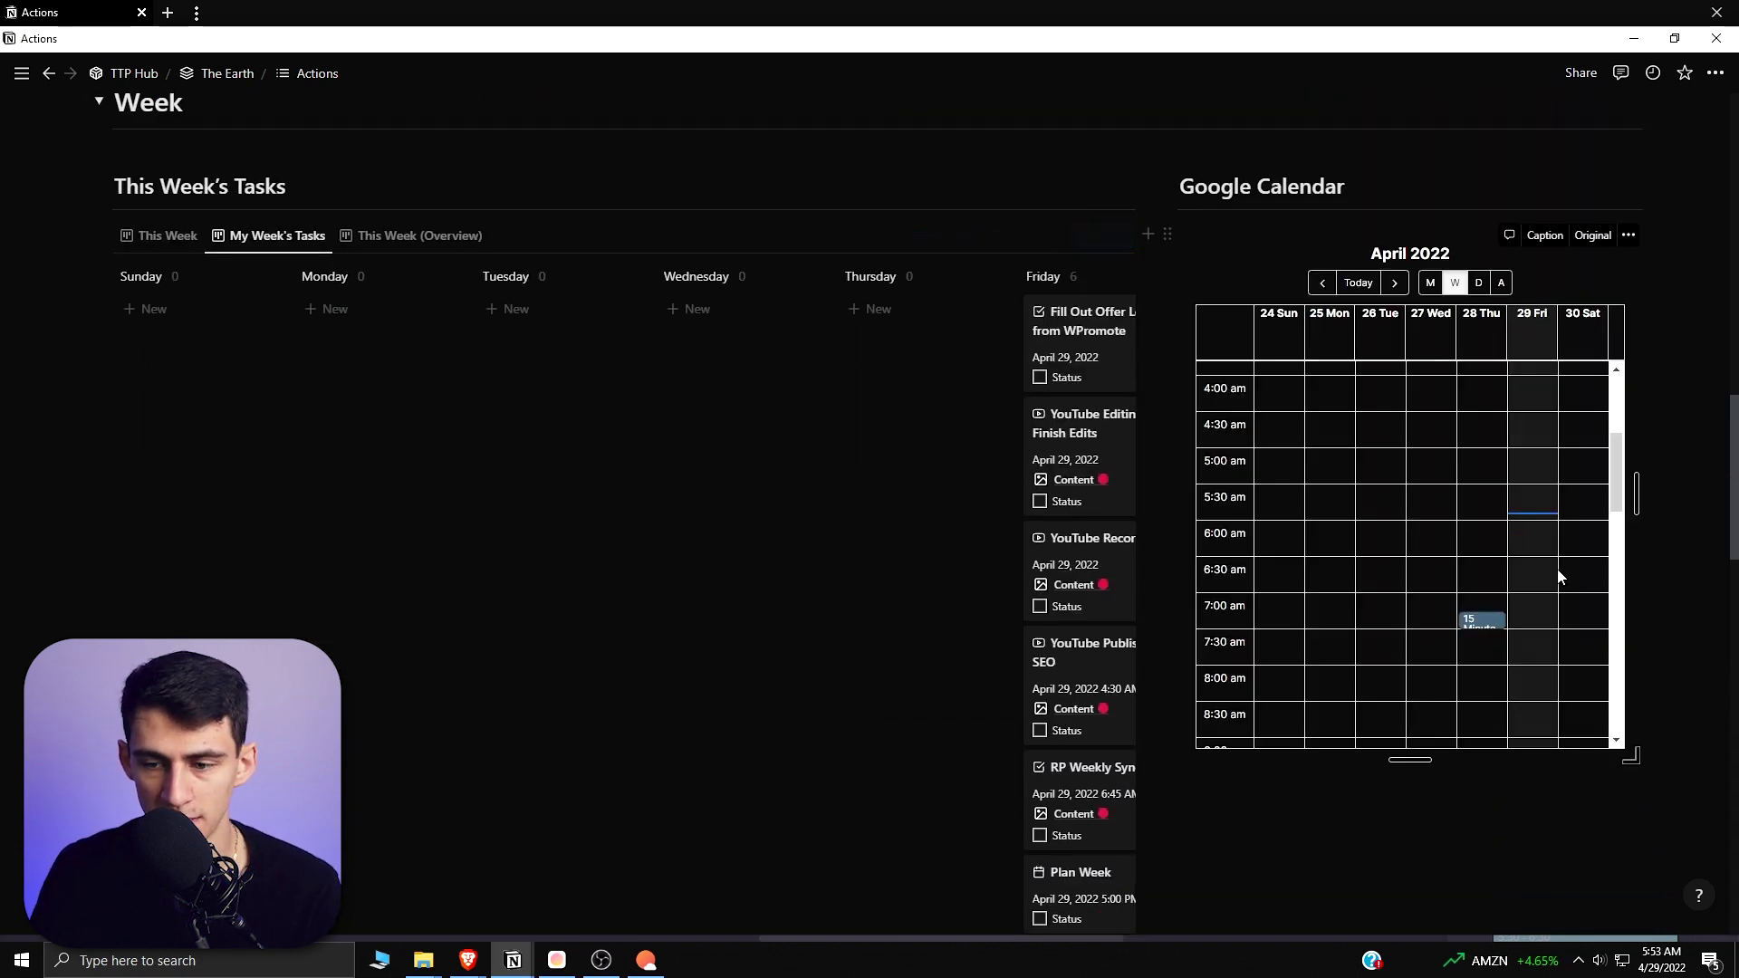
scroll(1561, 579, down, 10)
scroll(1540, 588, up, 8)
scroll(1534, 595, up, 12)
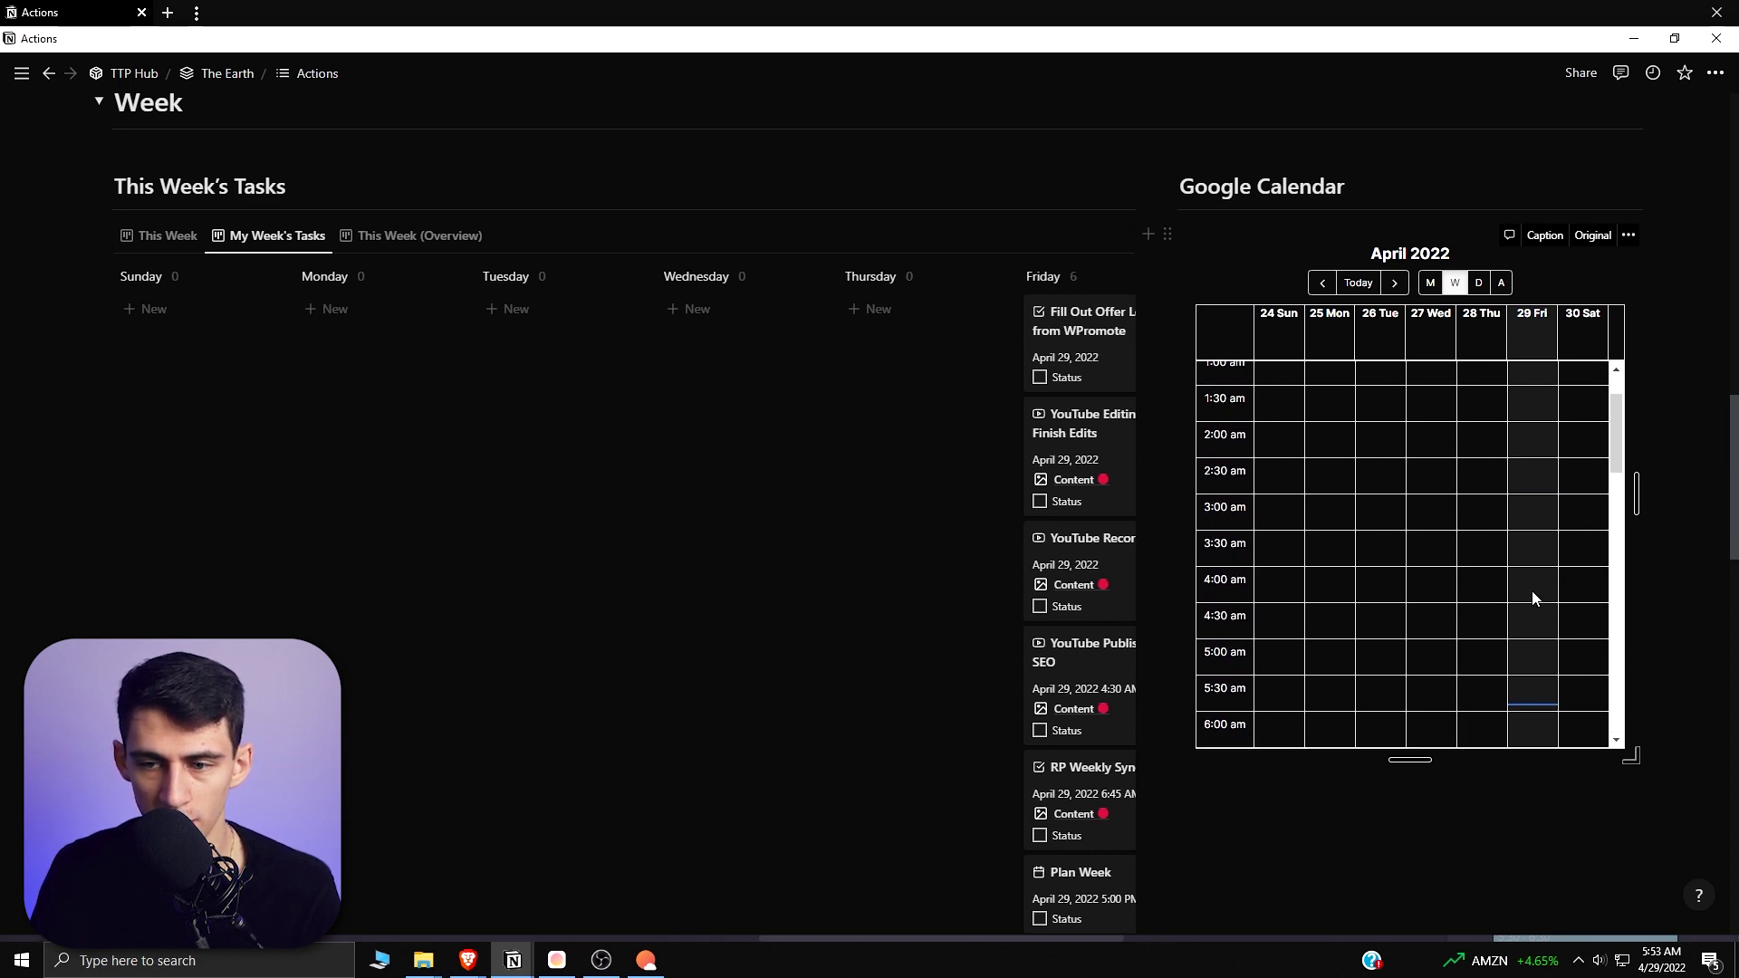
scroll(840, 516, up, 2)
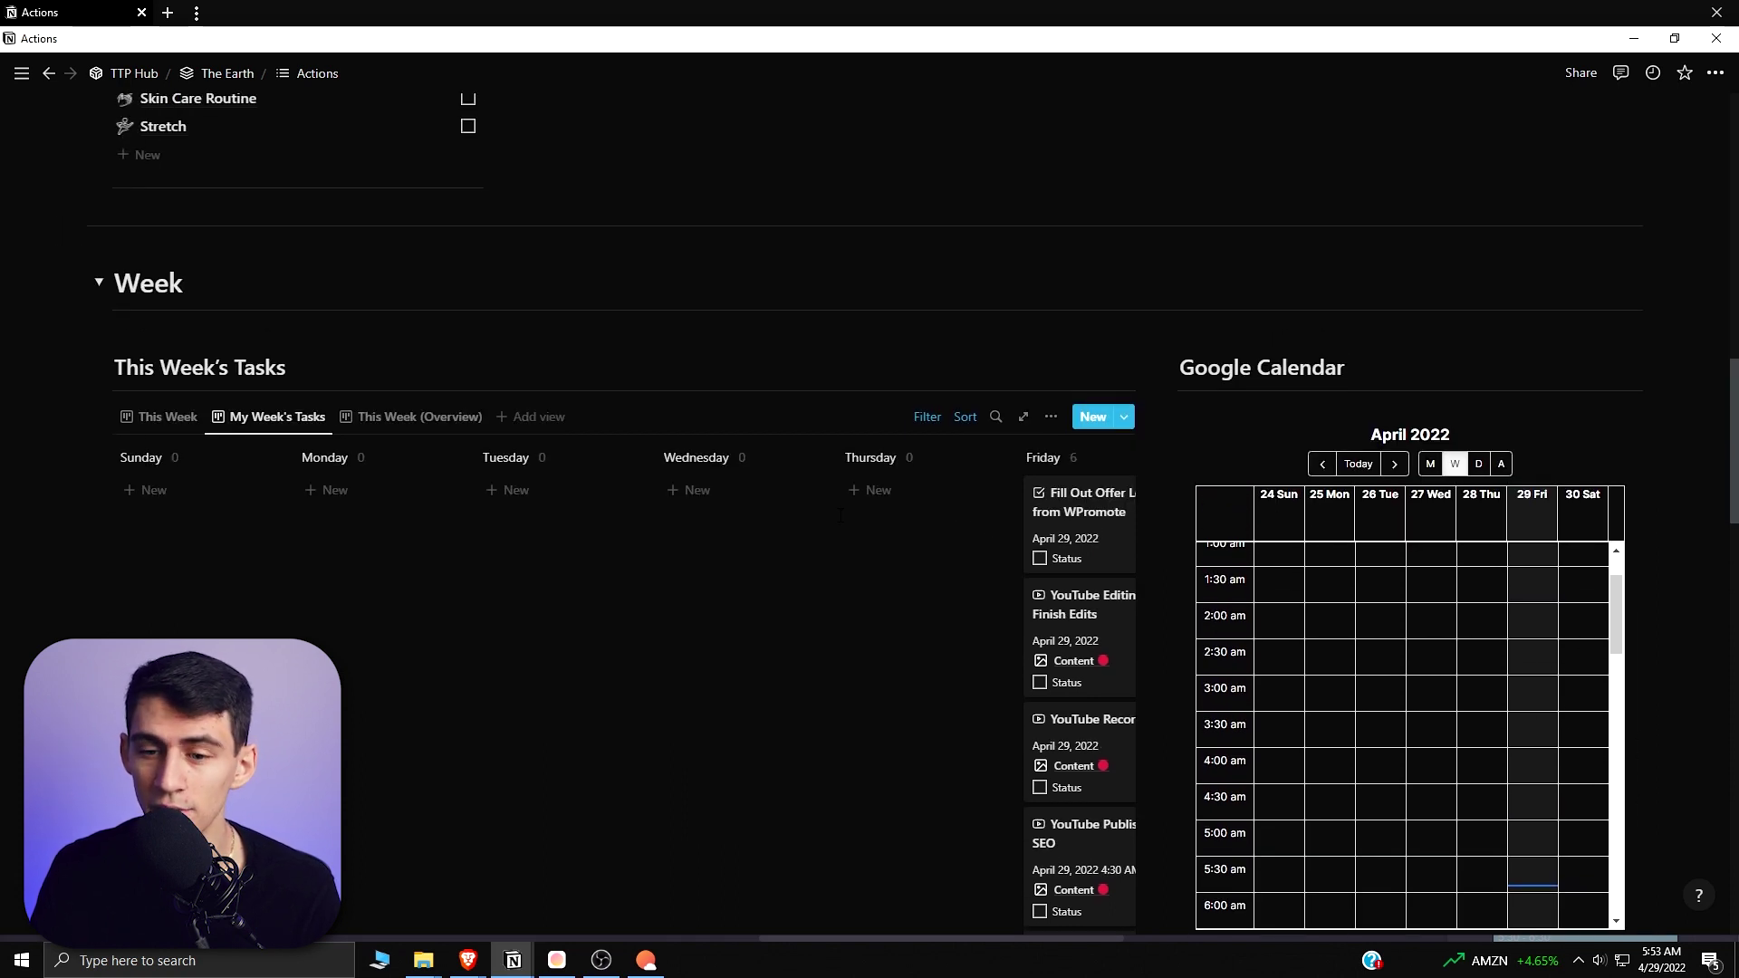
scroll(840, 516, down, 2)
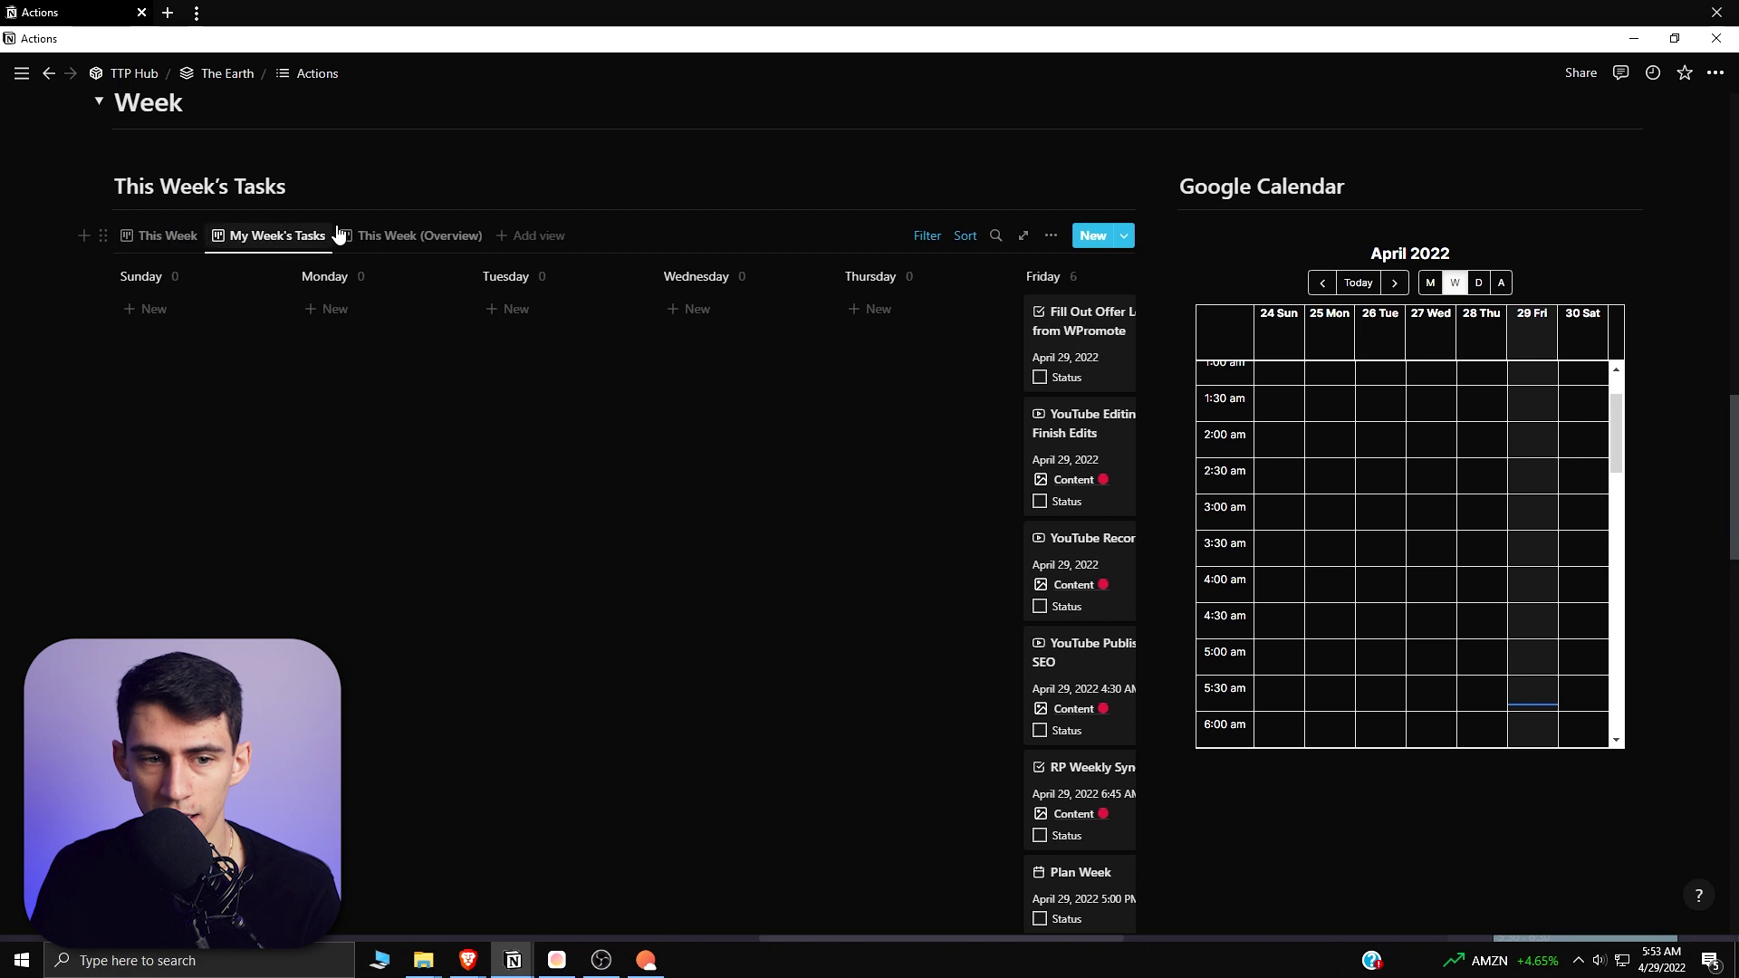
- View the This Week (Overview) and My Week's Tasks boards, then open the Planning page
click(386, 236)
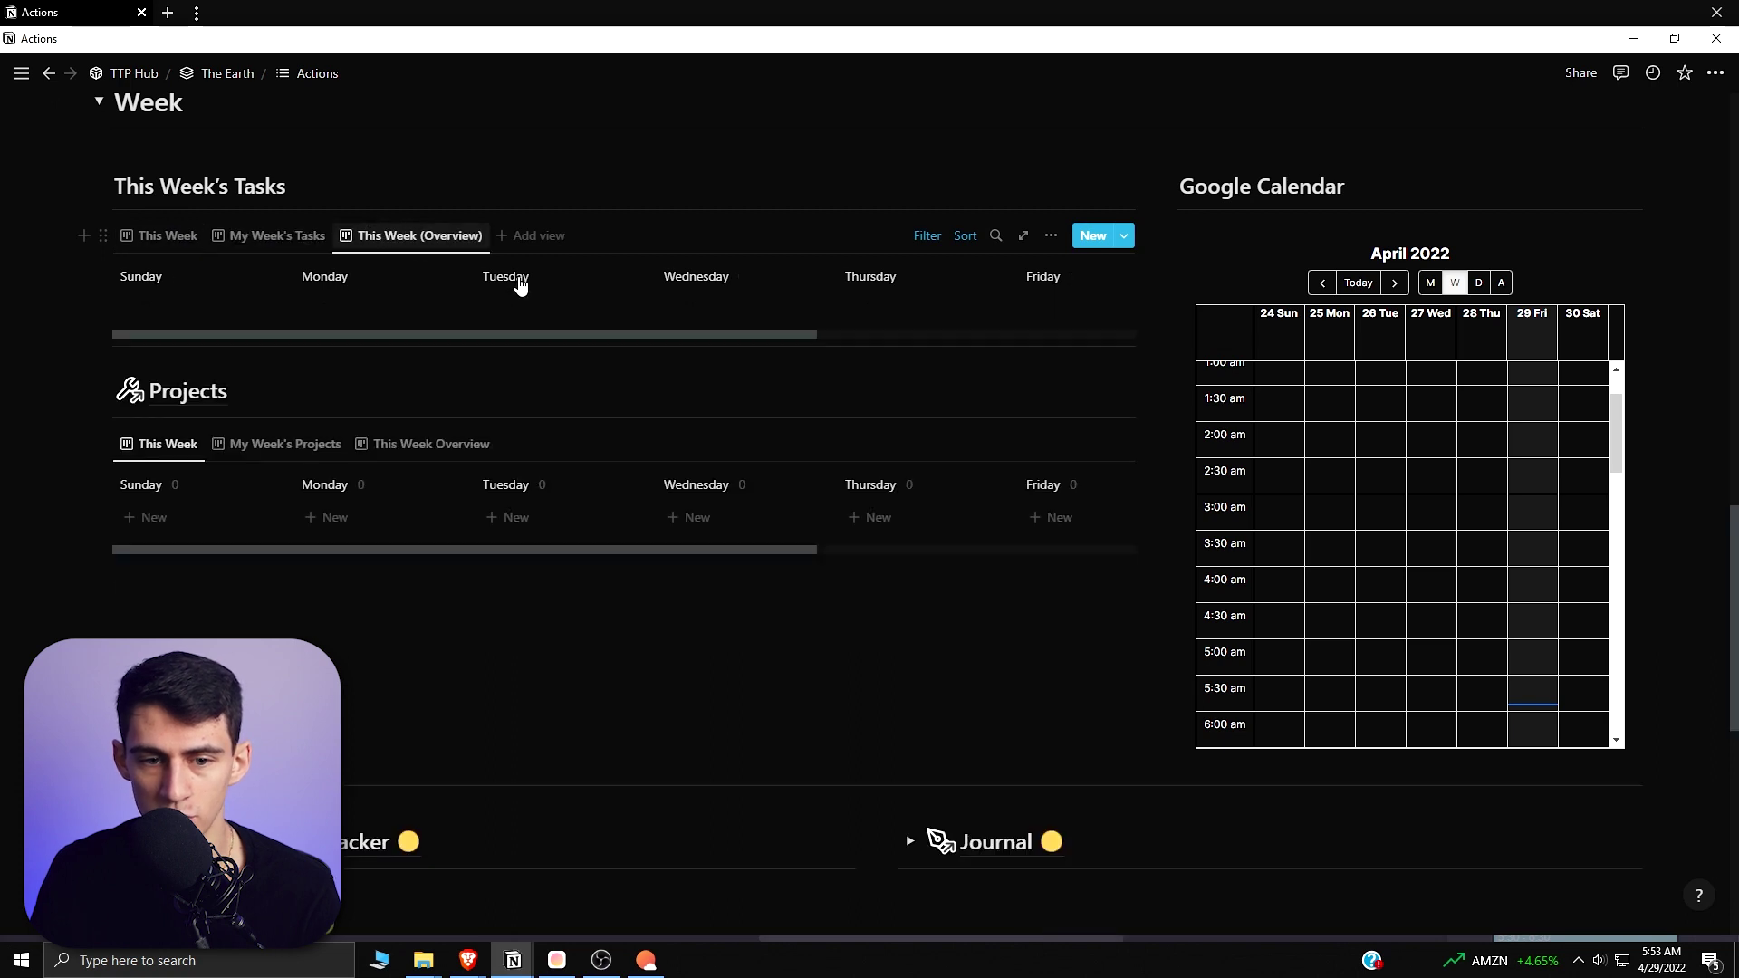
scroll(688, 272, down, 5)
scroll(537, 514, up, 5)
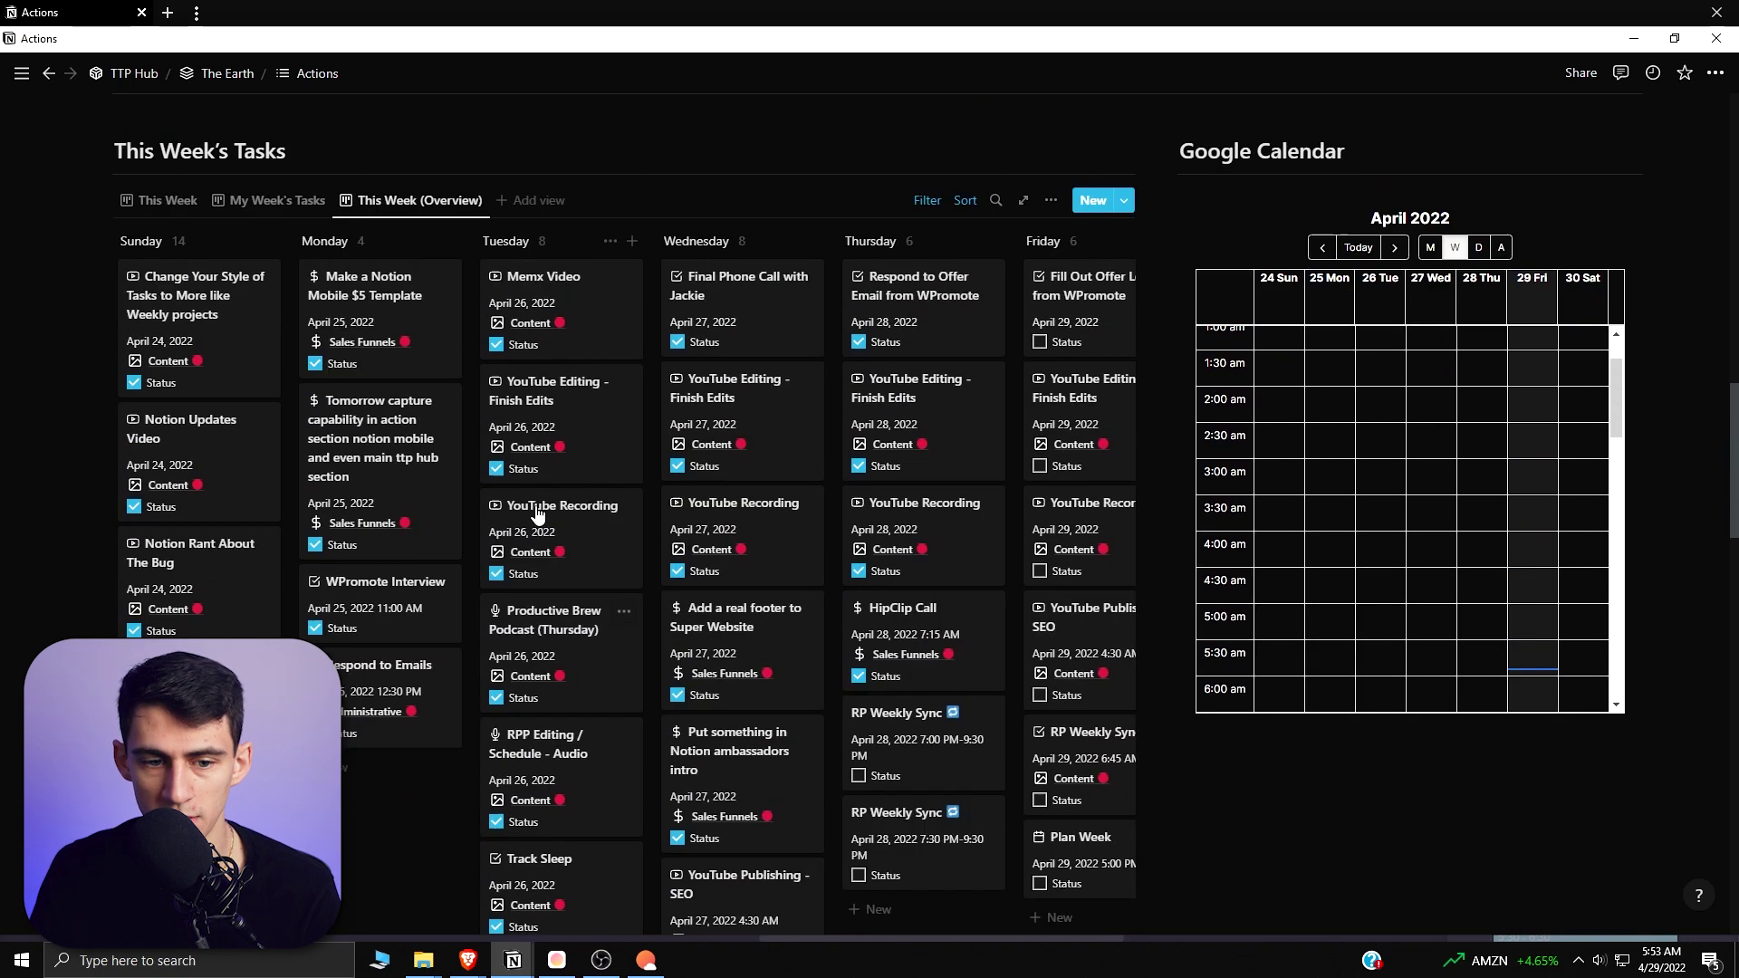
scroll(537, 514, up, 1)
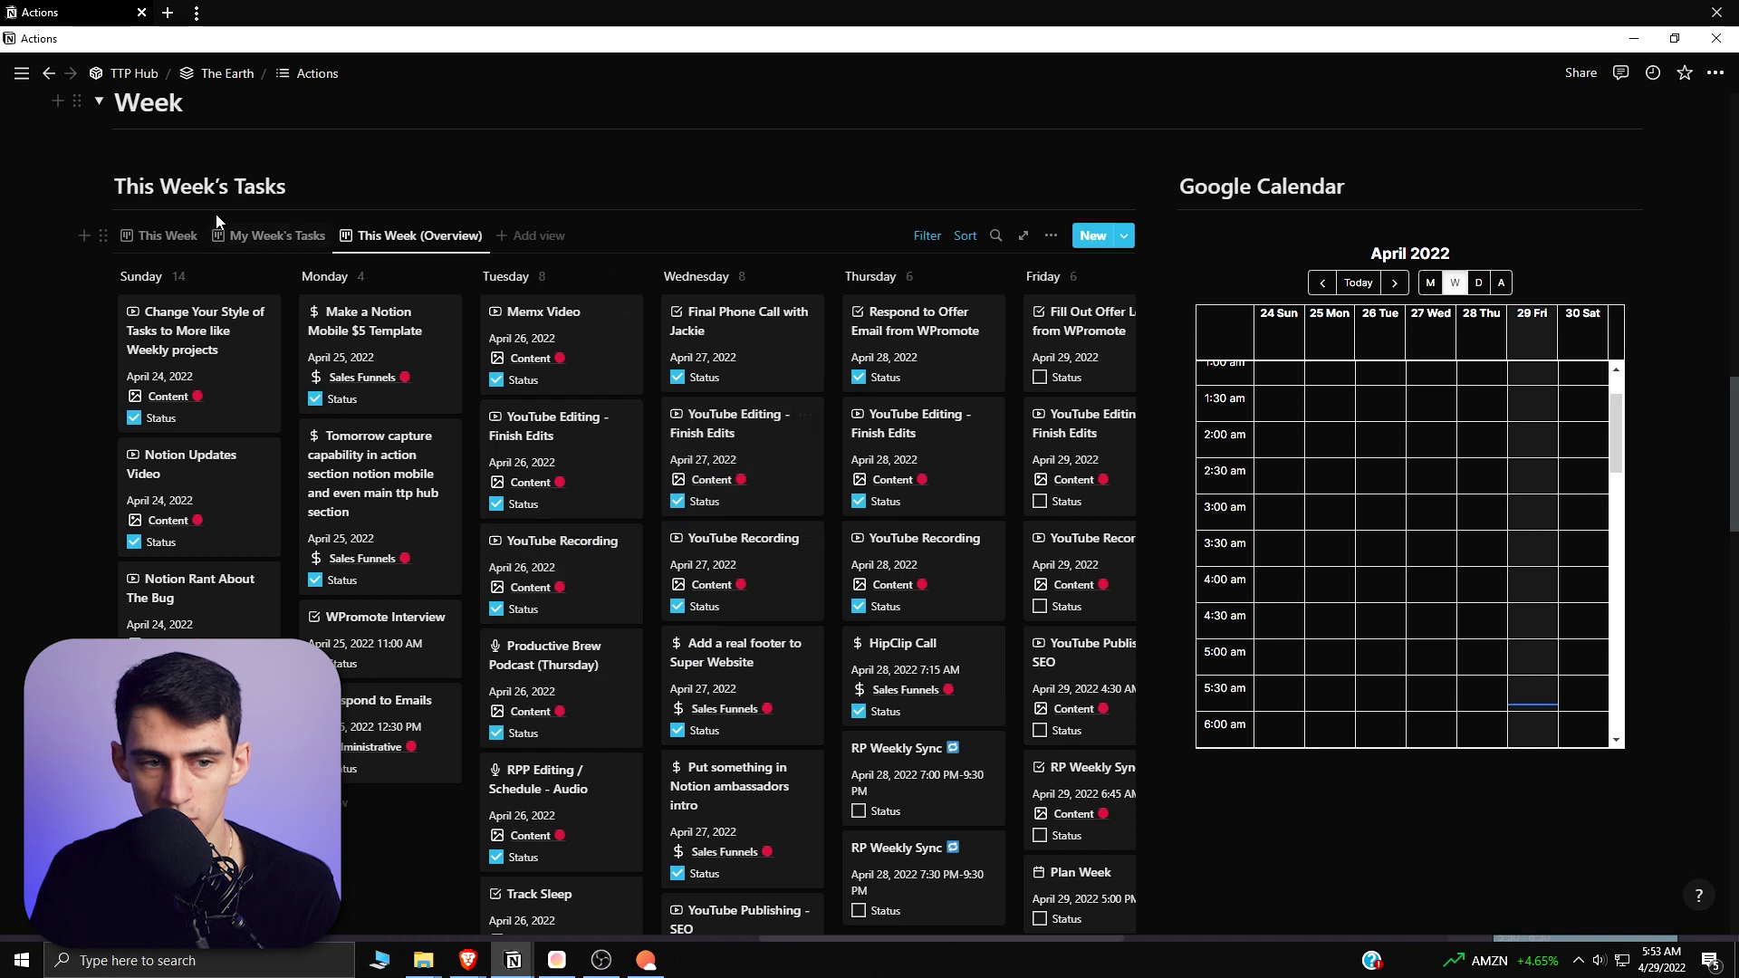
click(254, 236)
scroll(946, 332, down, 1)
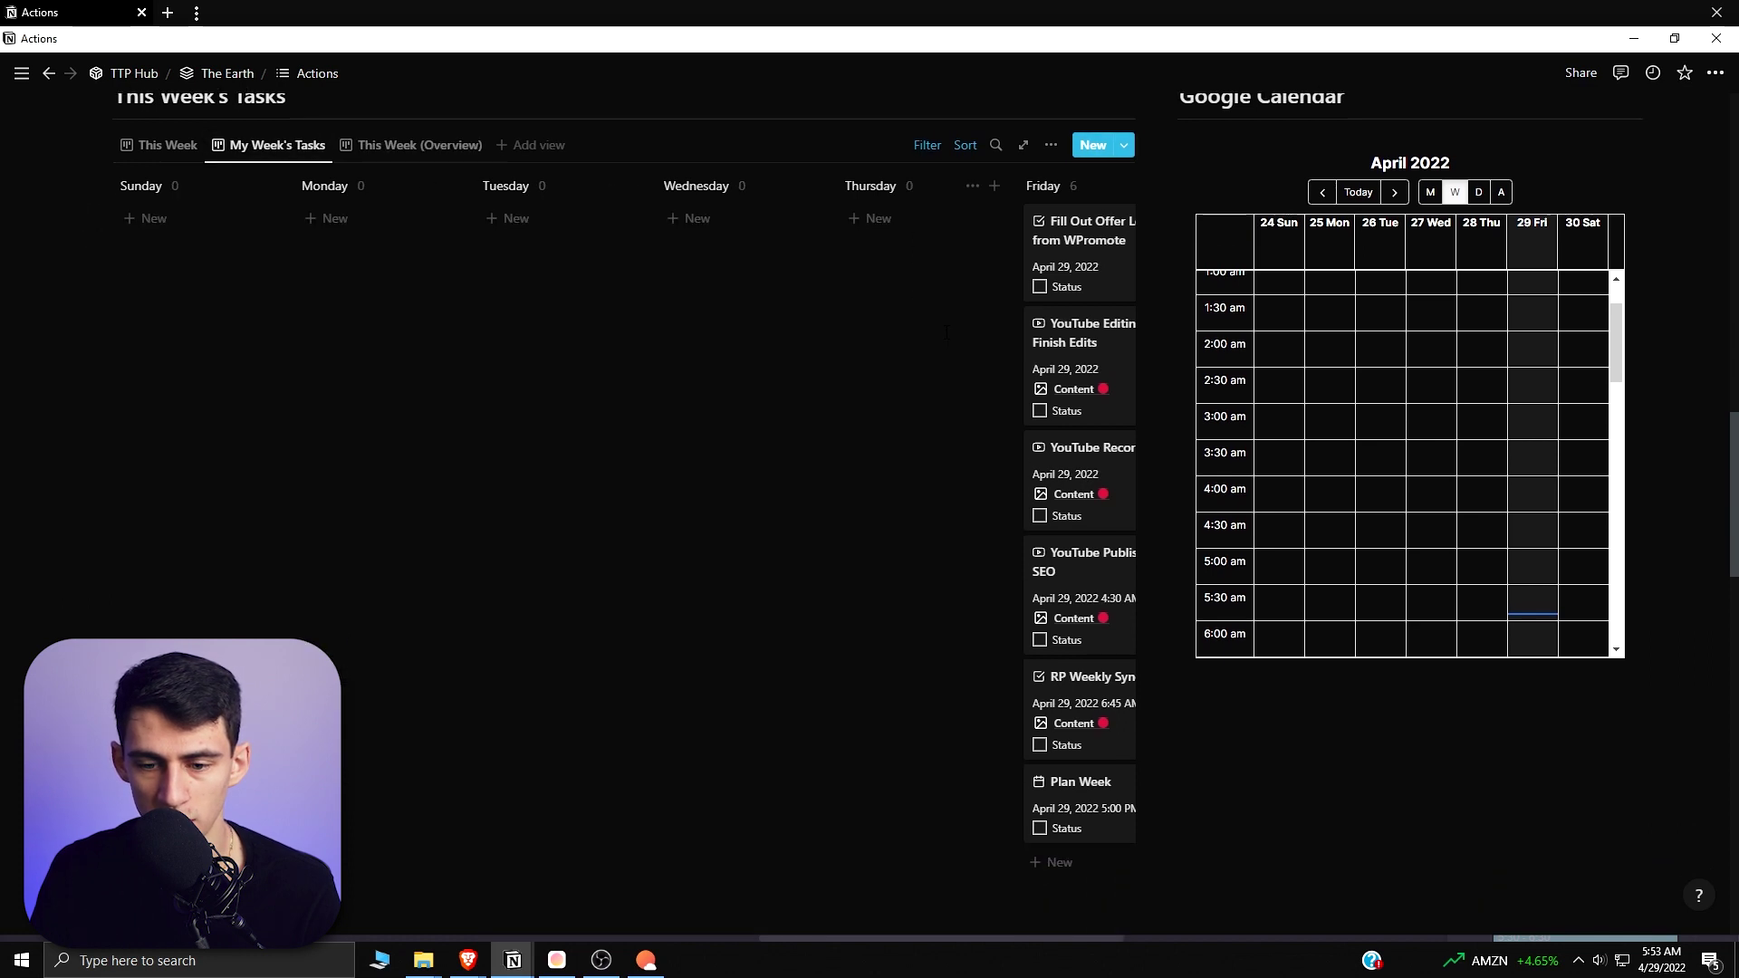
scroll(965, 374, down, 8)
drag(966, 374, 880, 694)
scroll(880, 694, up, 8)
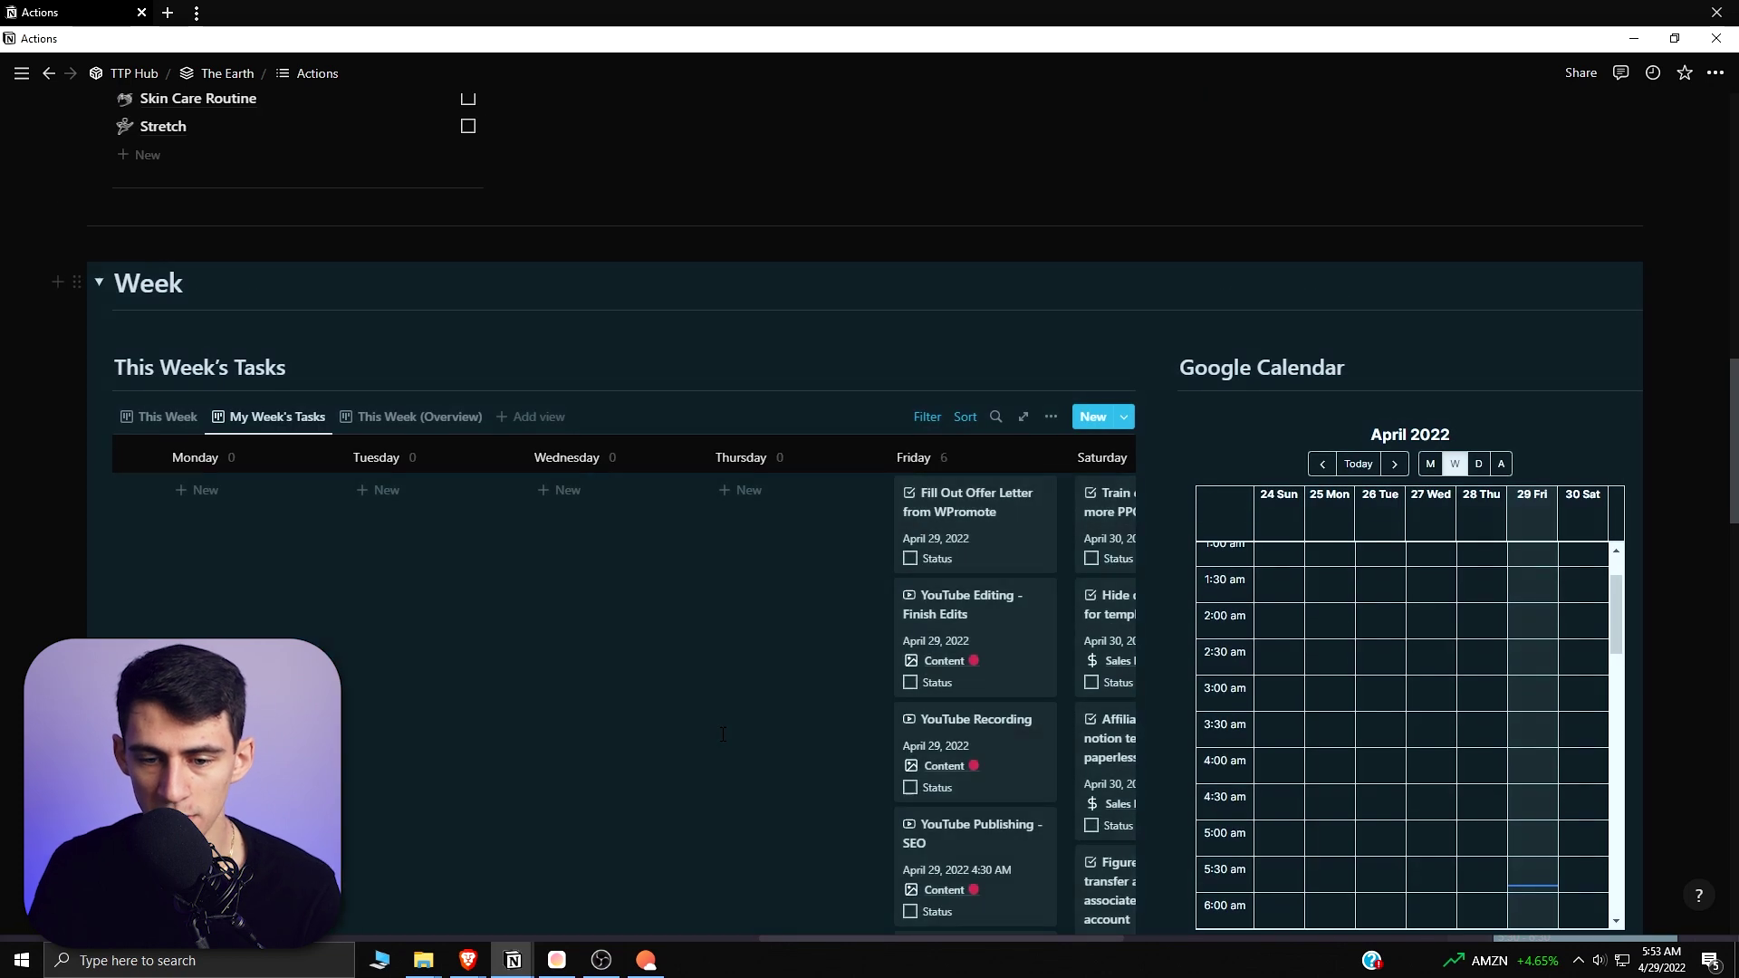
scroll(438, 356, up, 15)
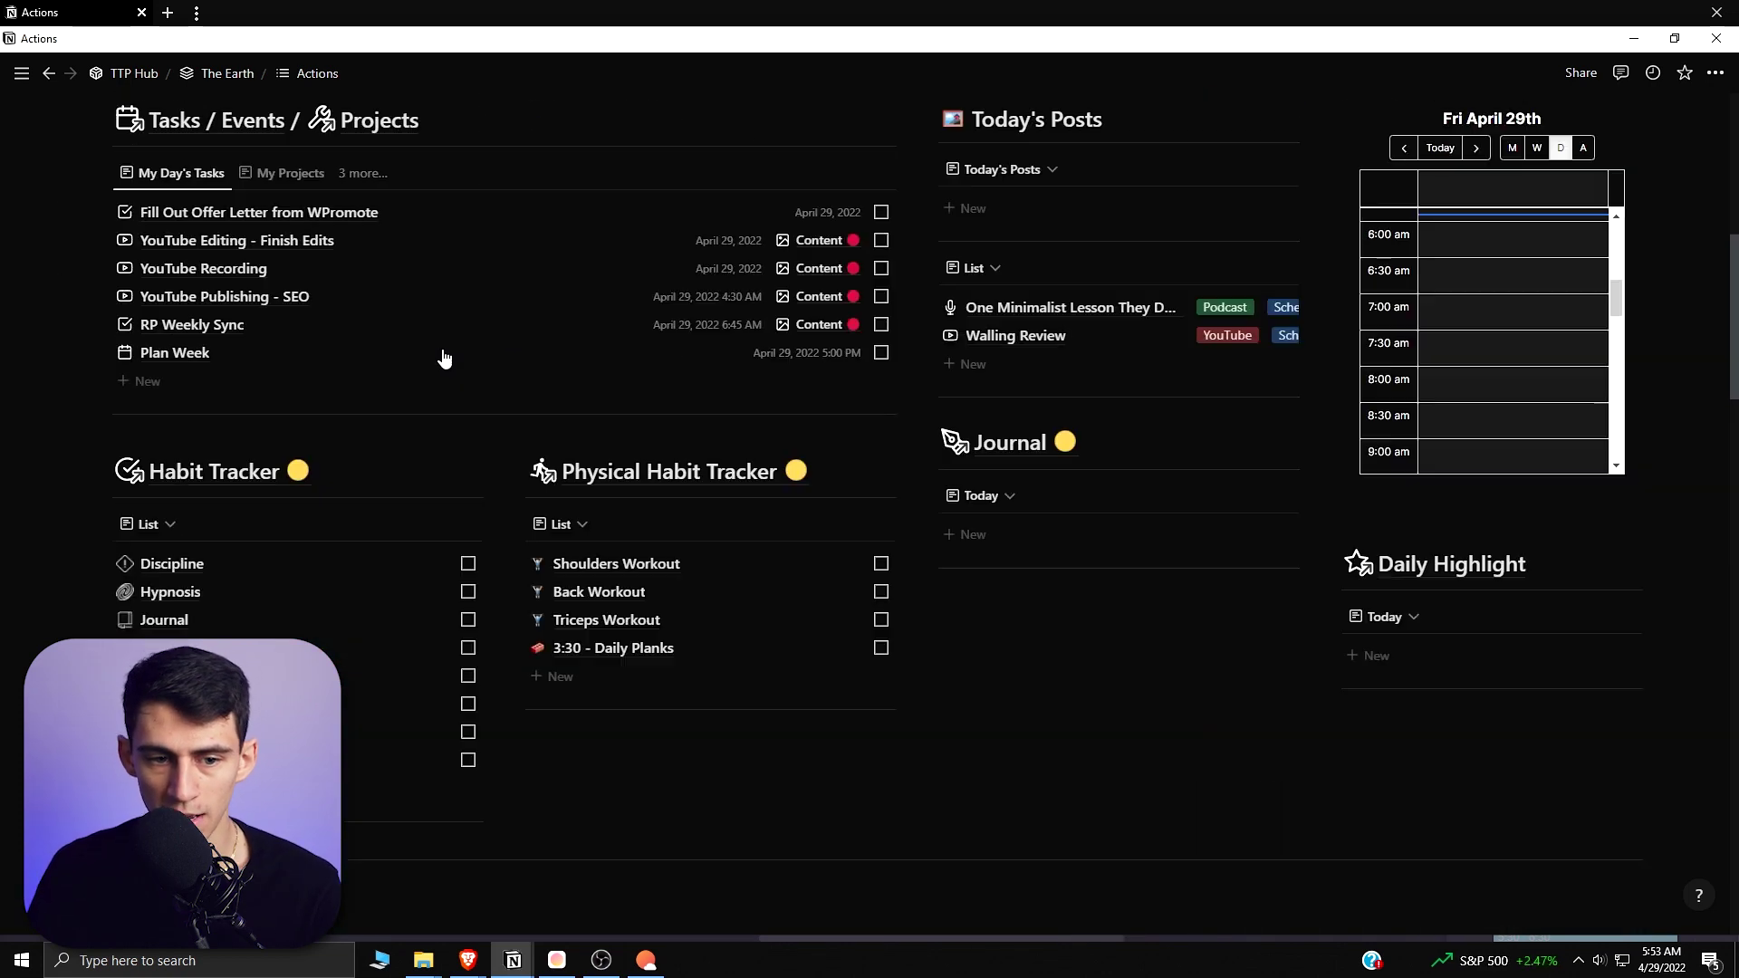
click(435, 492)
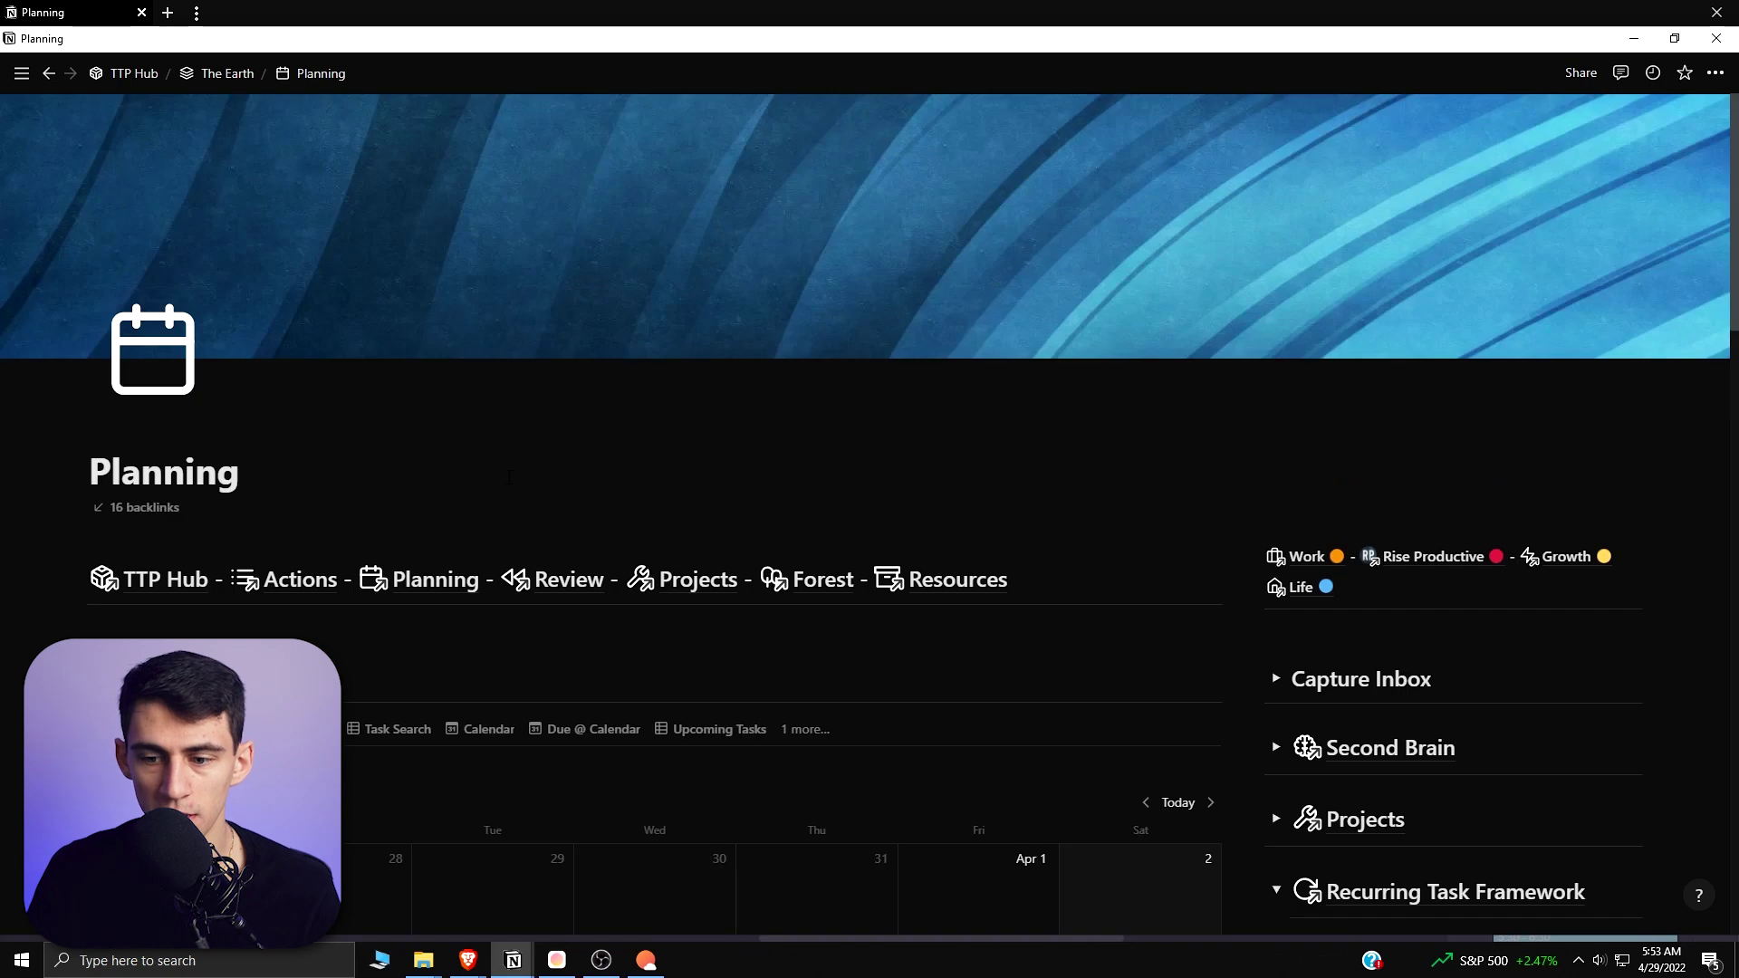
- Collapse the Demetri recurring tasks section and expand the Capture Inbox task list
scroll(553, 503, down, 5)
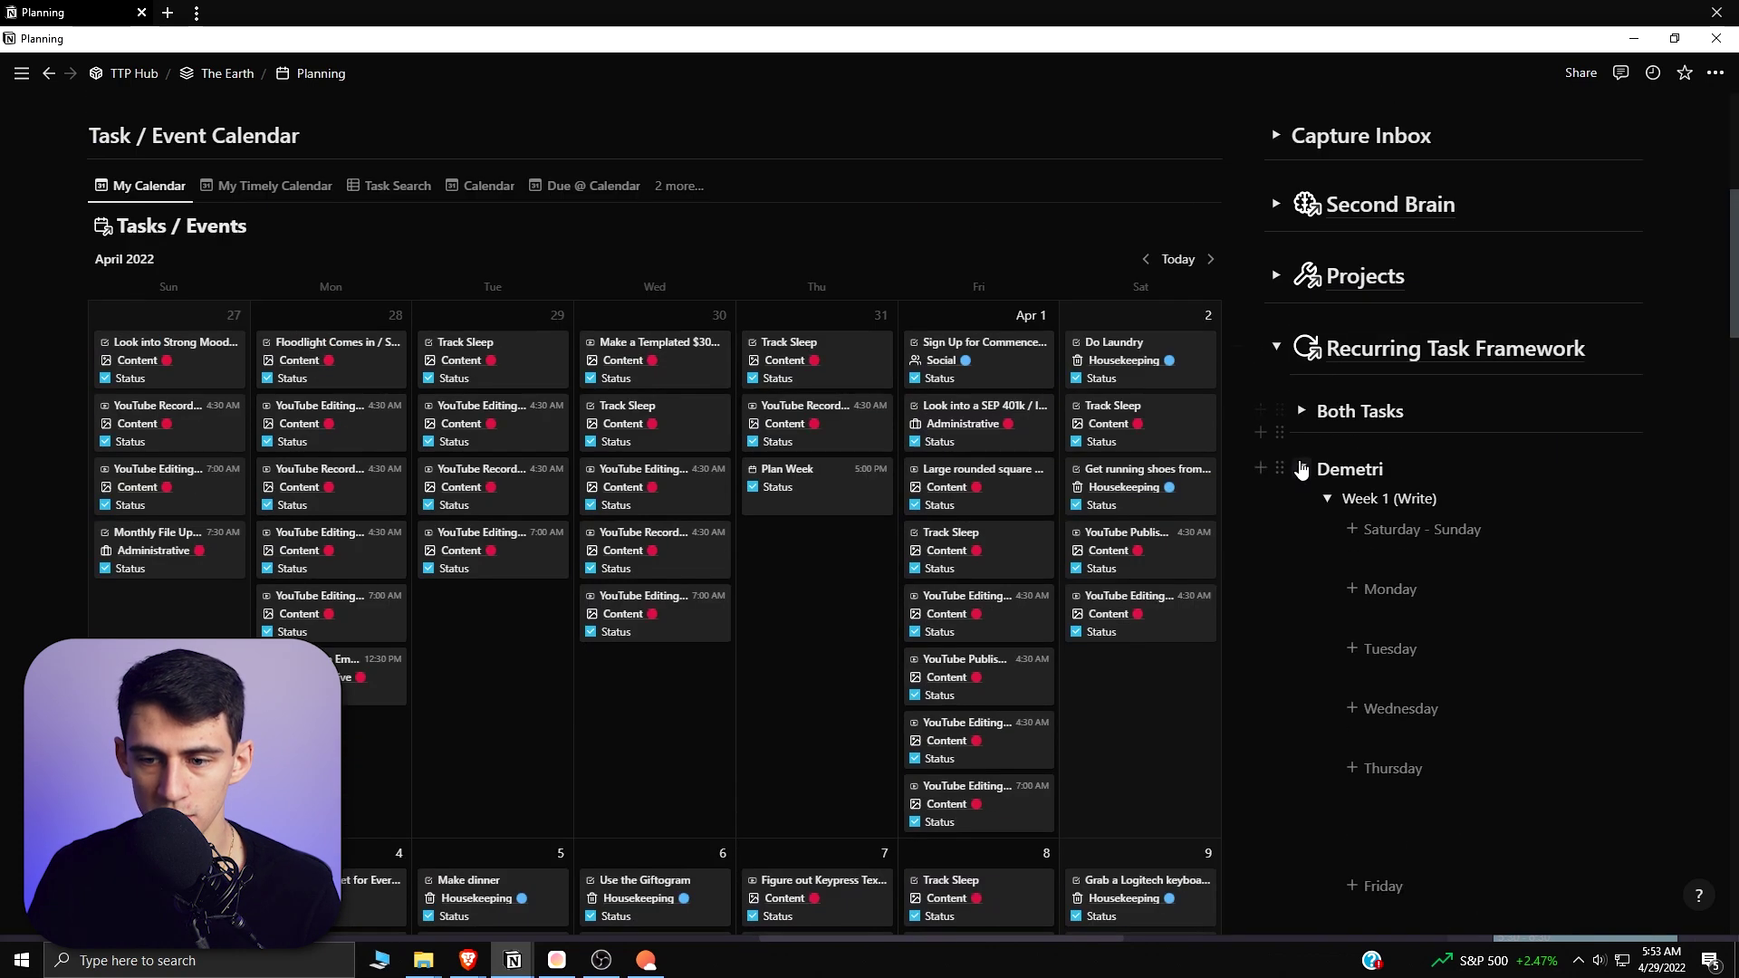
click(1302, 469)
scroll(1281, 350, up, 1)
click(1276, 229)
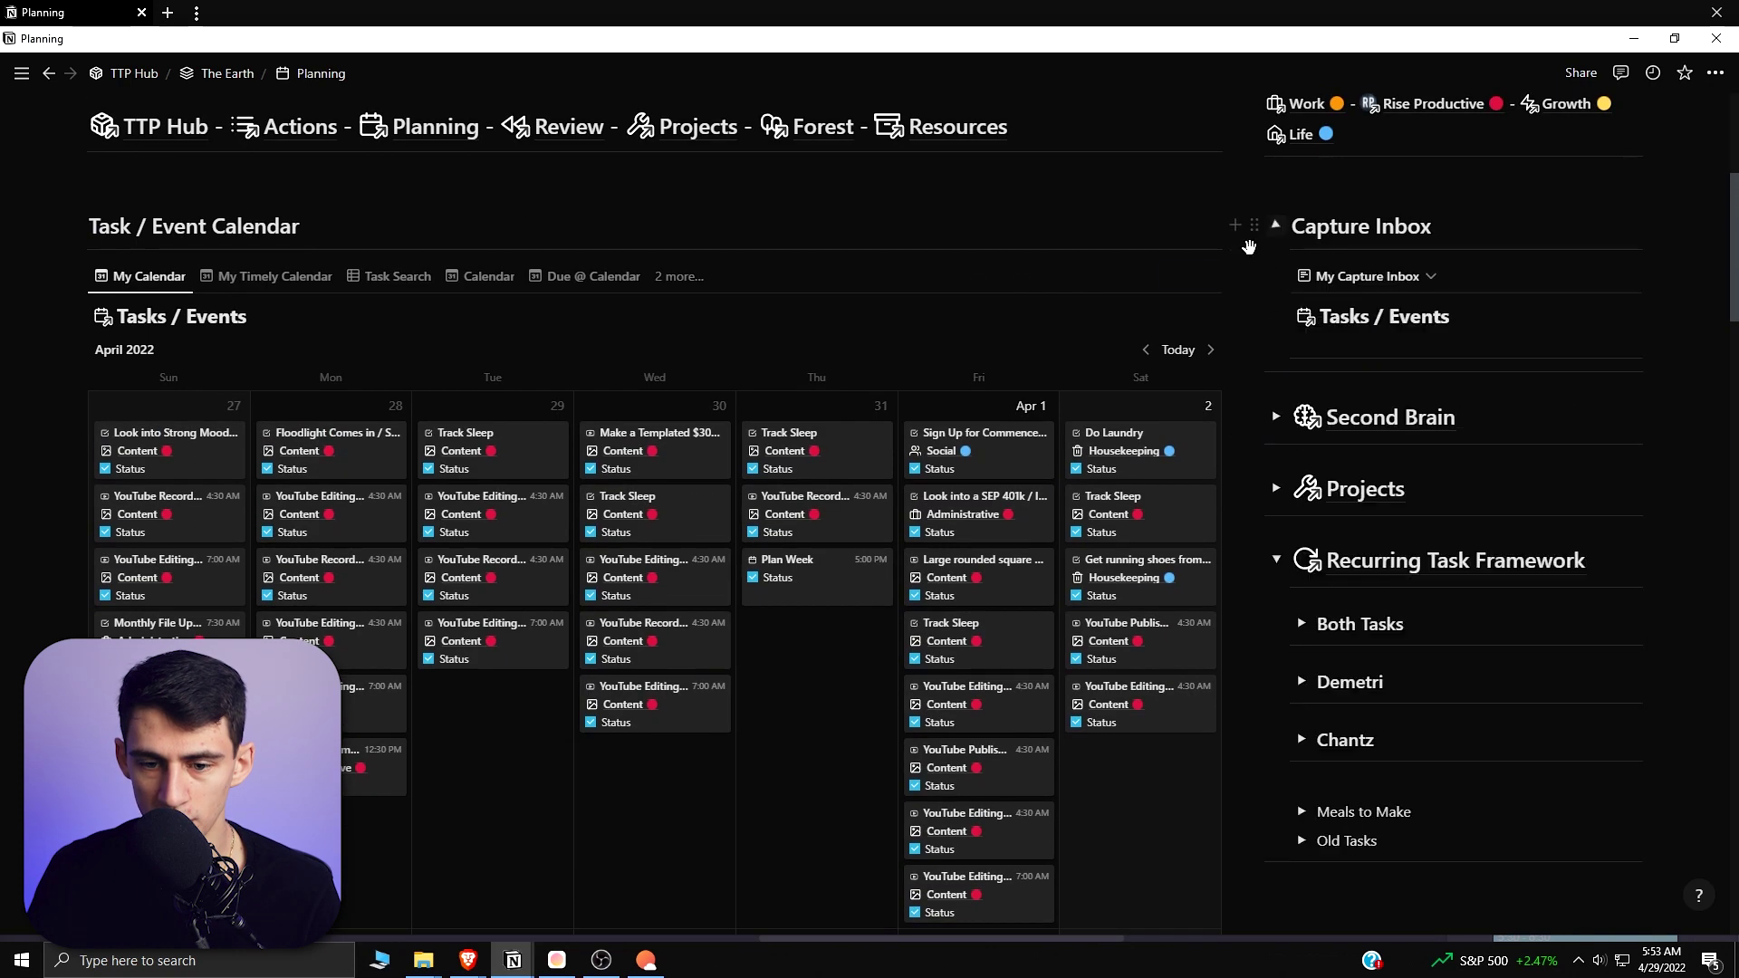
- Scroll through the Planning page's calendar, then open the Actions page
scroll(1028, 384, down, 1)
scroll(1028, 383, down, 10)
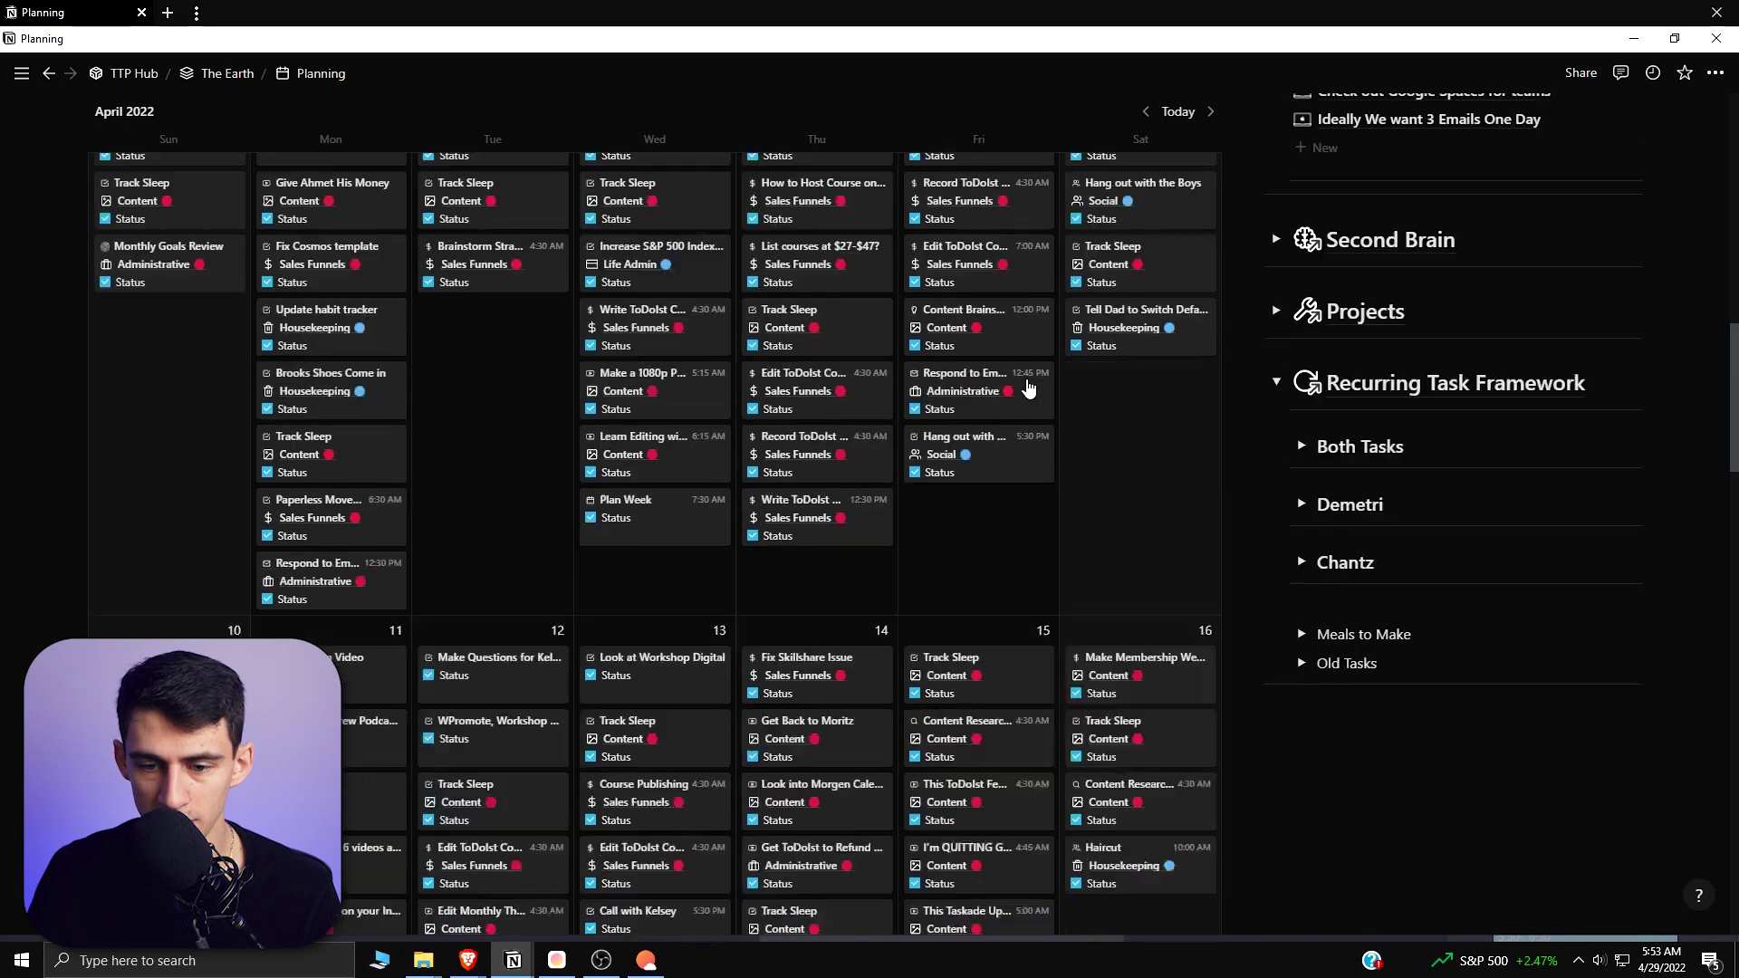
scroll(1027, 388, up, 10)
scroll(1429, 361, down, 2)
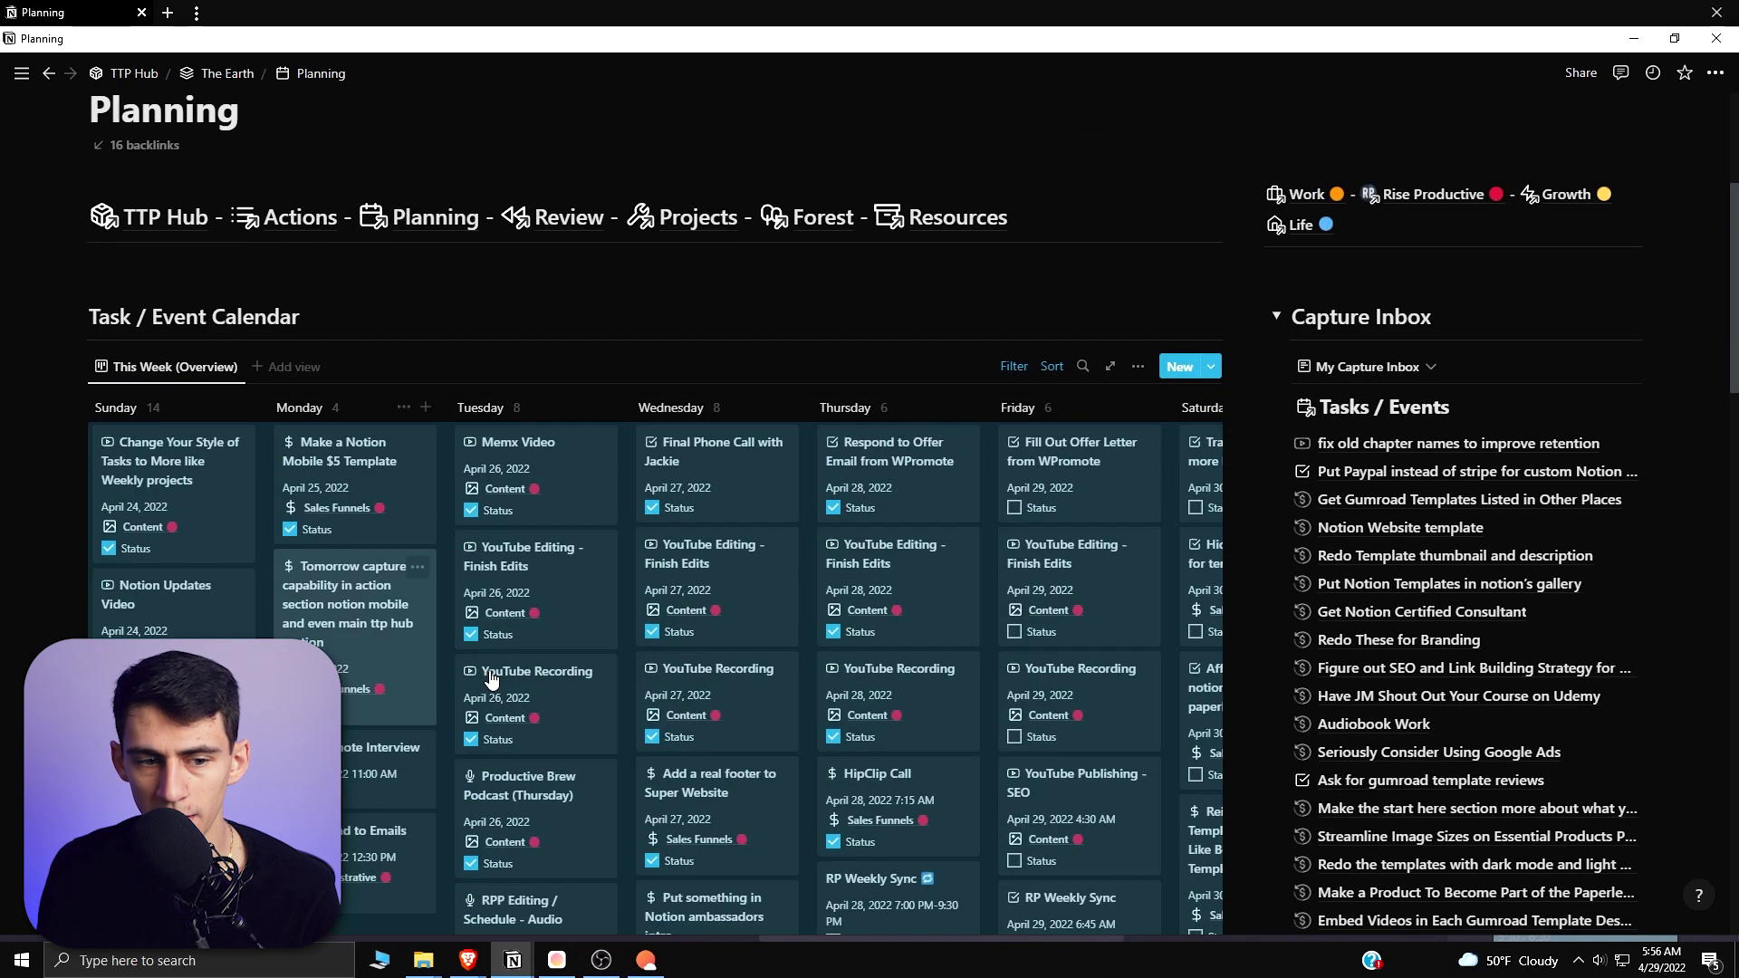
scroll(574, 418, down, 3)
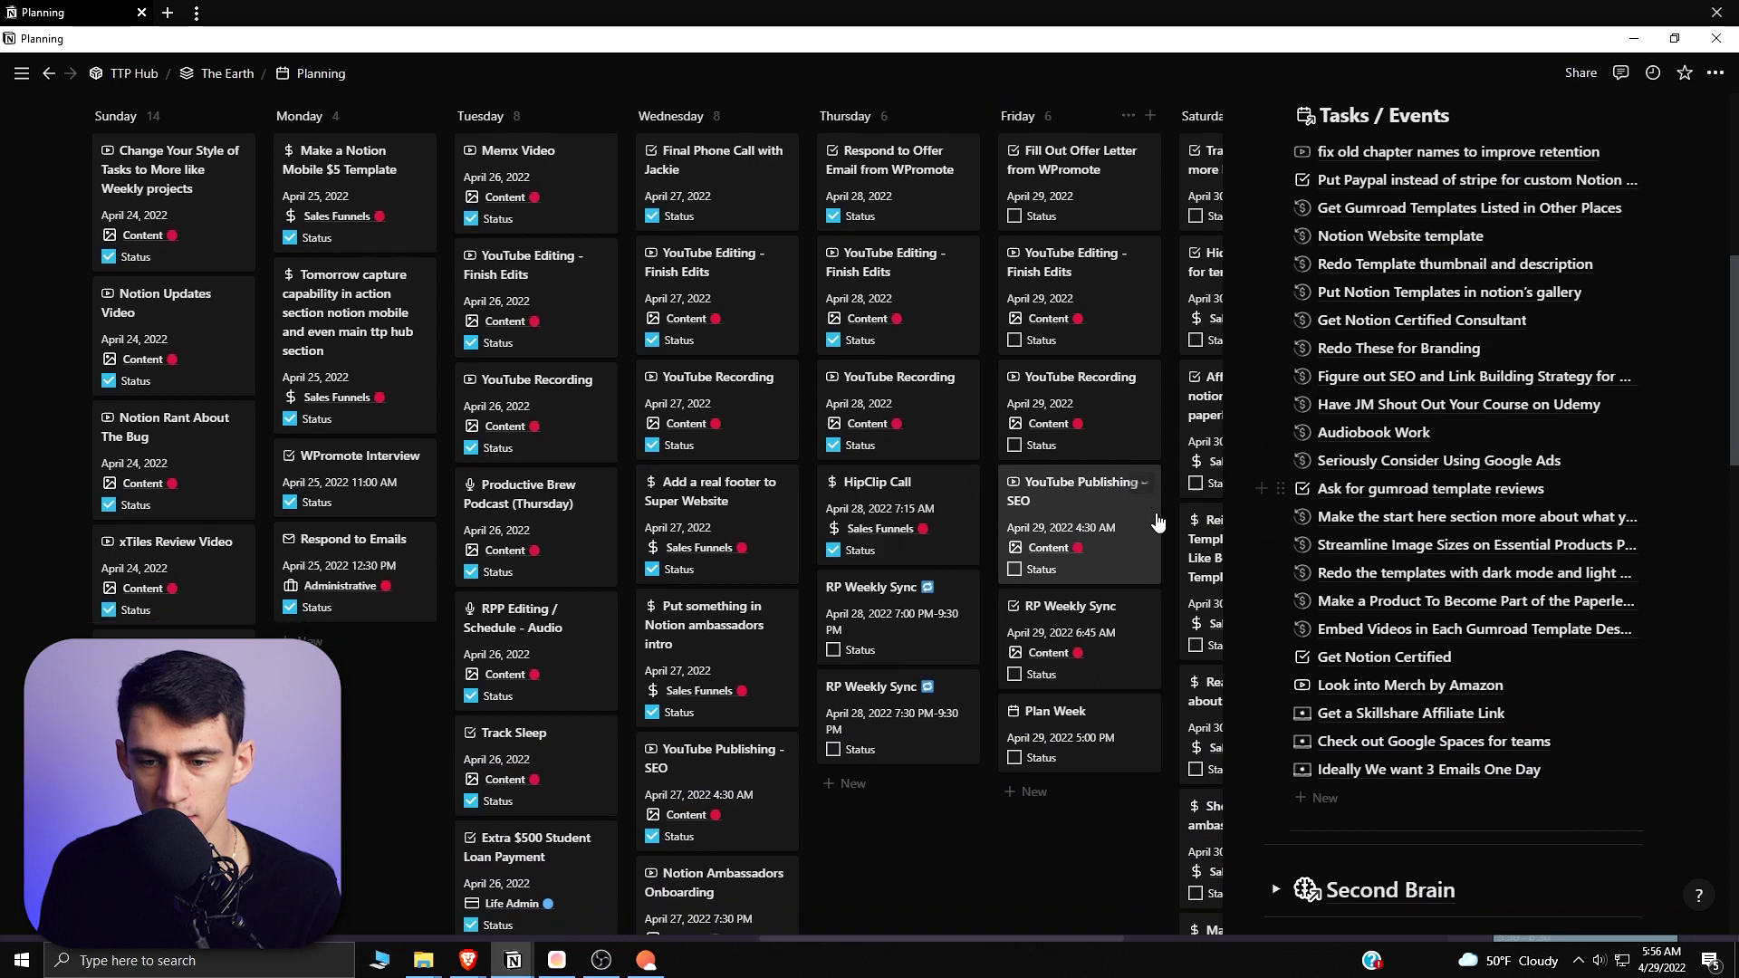
drag(1413, 342, 1477, 417)
scroll(585, 539, up, 3)
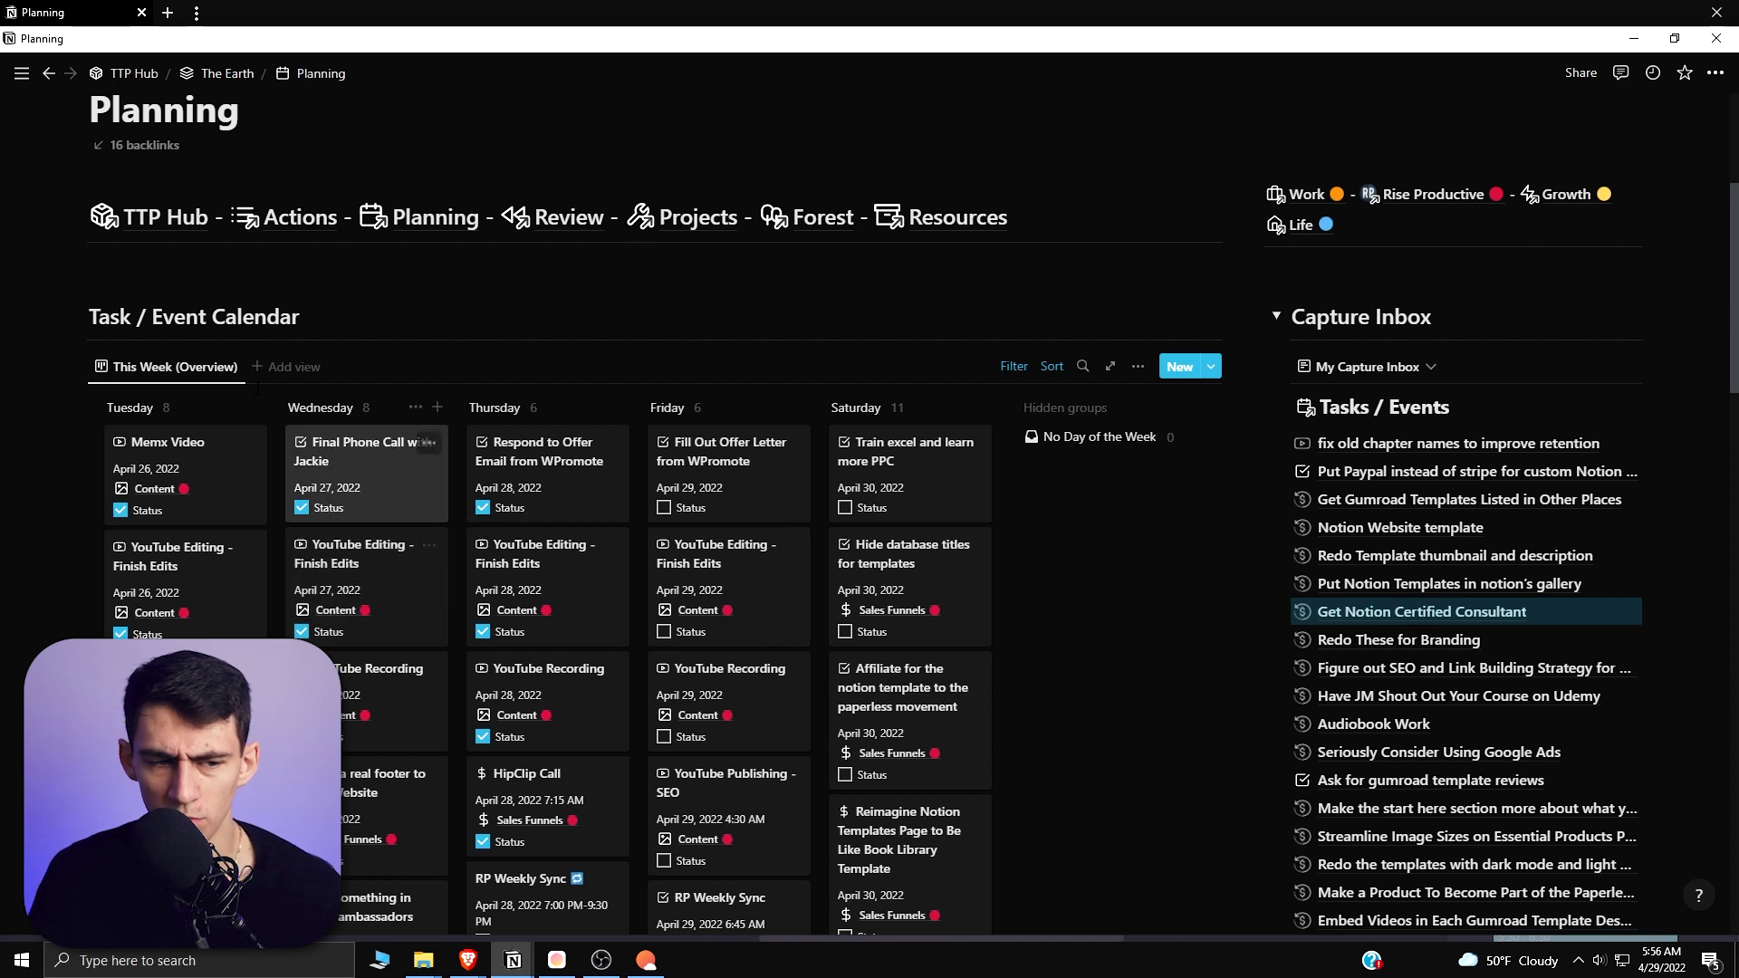
mouse_move(6, 354)
click(300, 216)
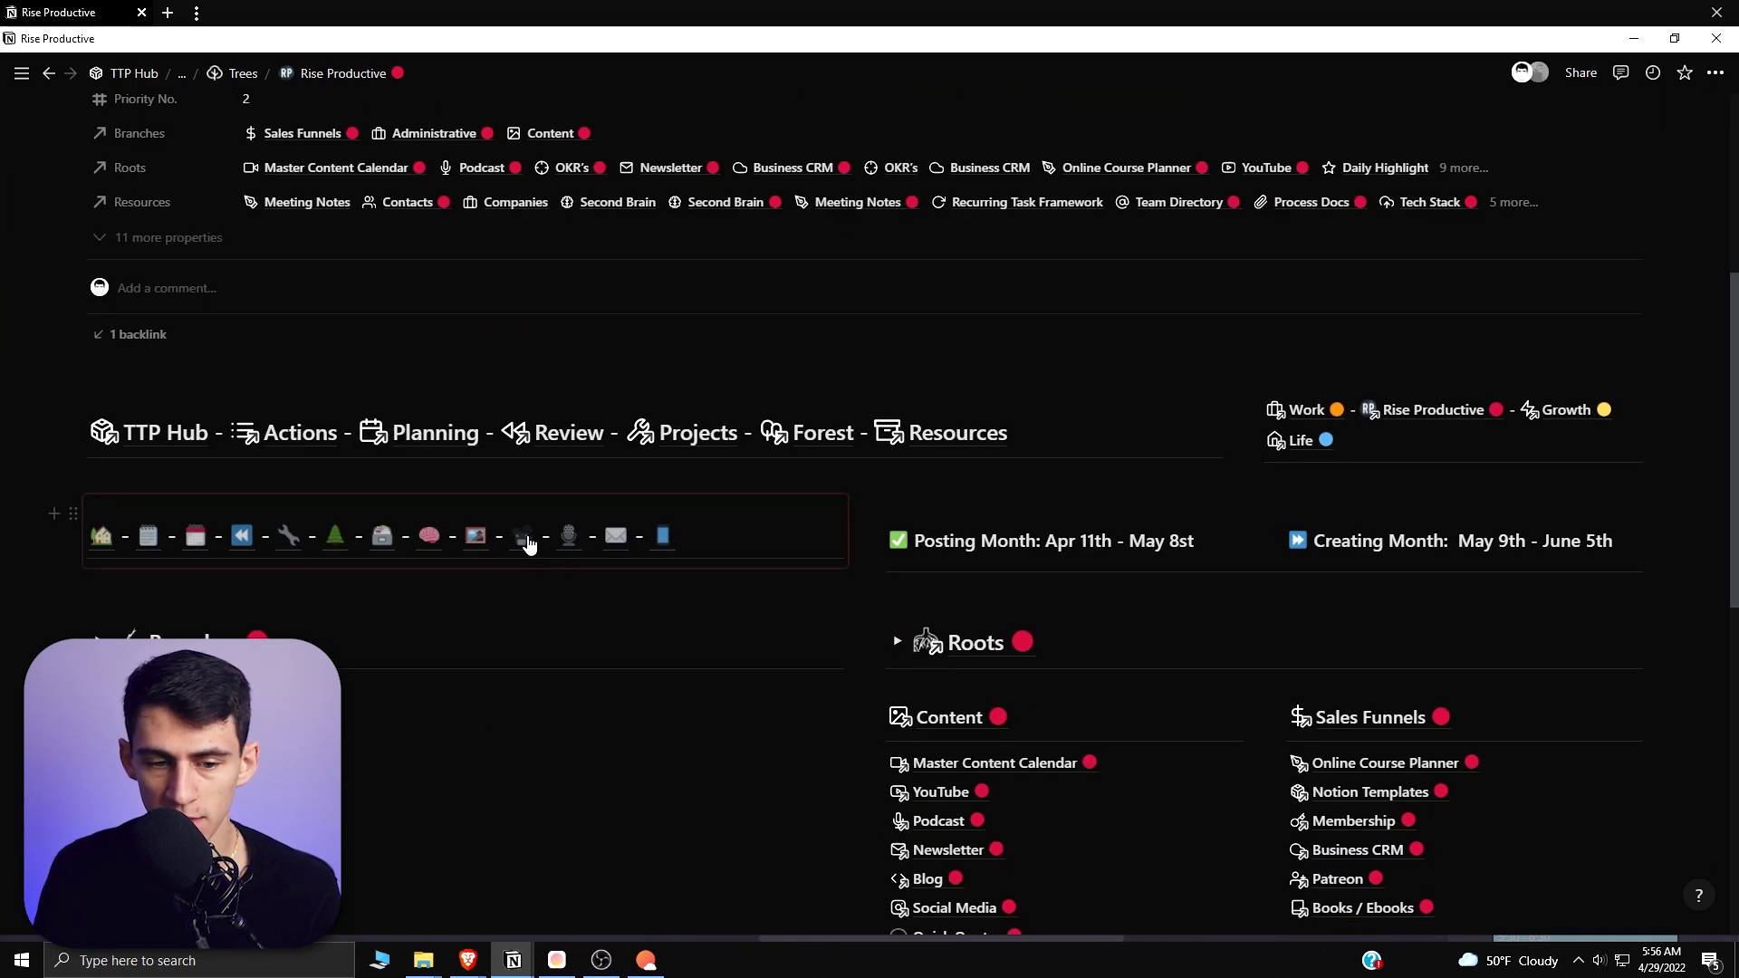
- Open the YouTube content calendar and look through its entries
click(523, 537)
scroll(539, 544, down, 15)
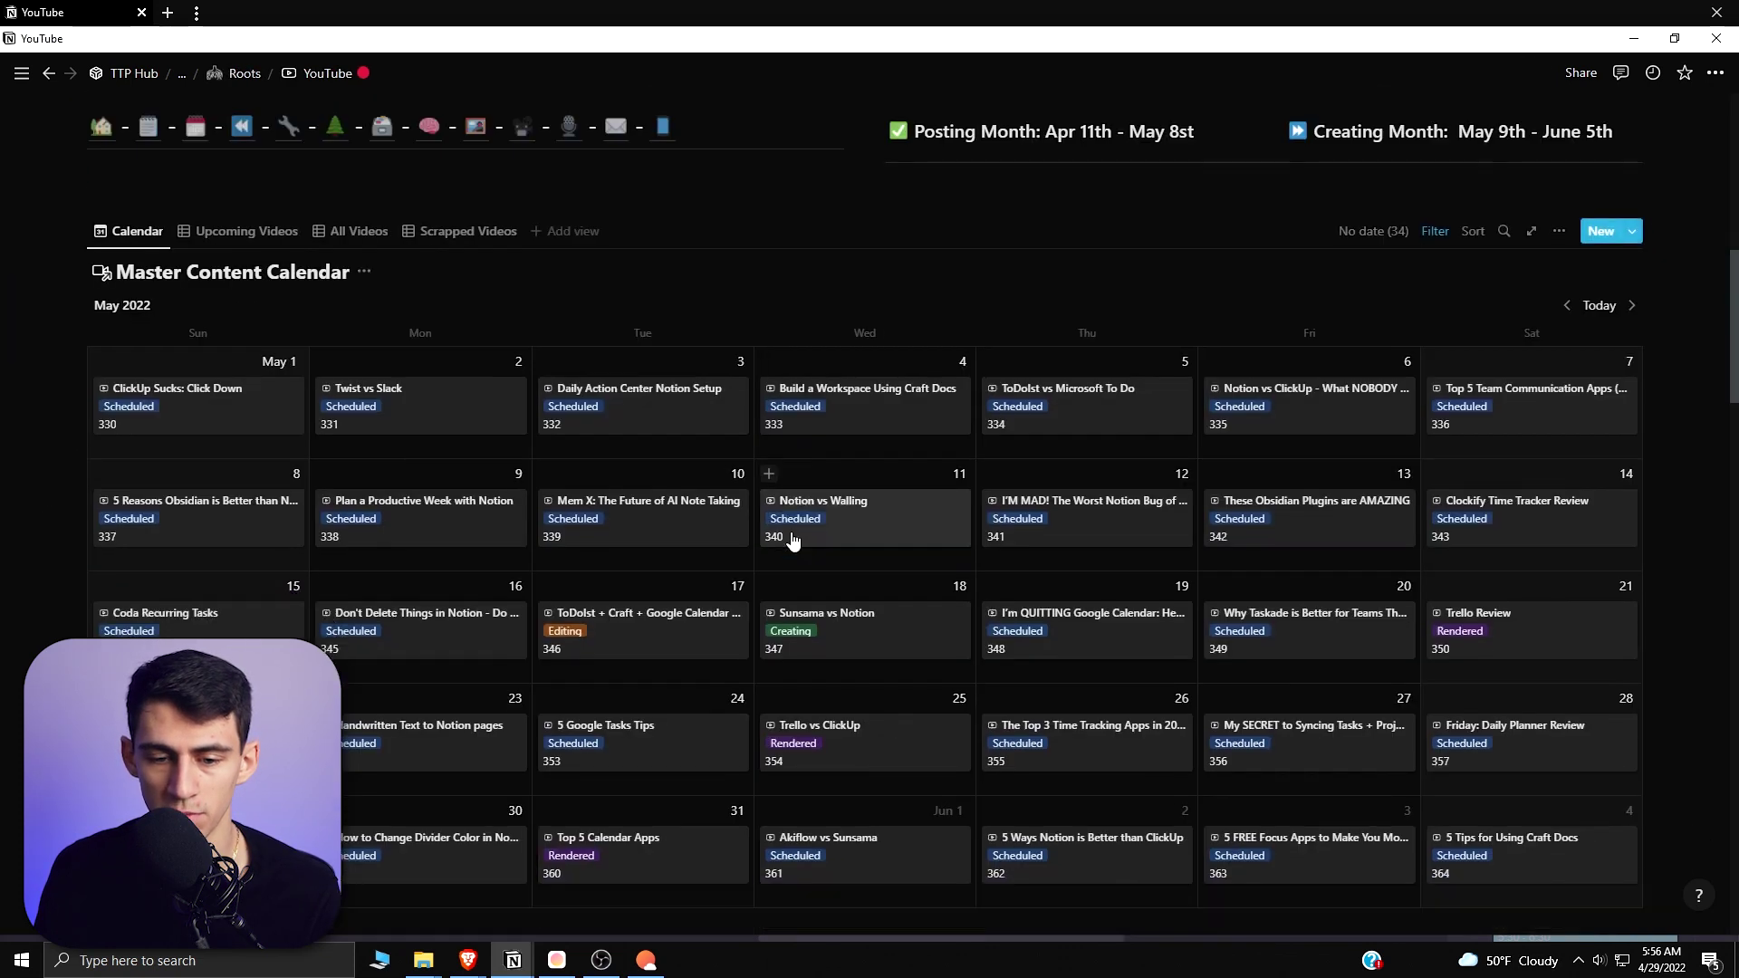
scroll(653, 416, up, 7)
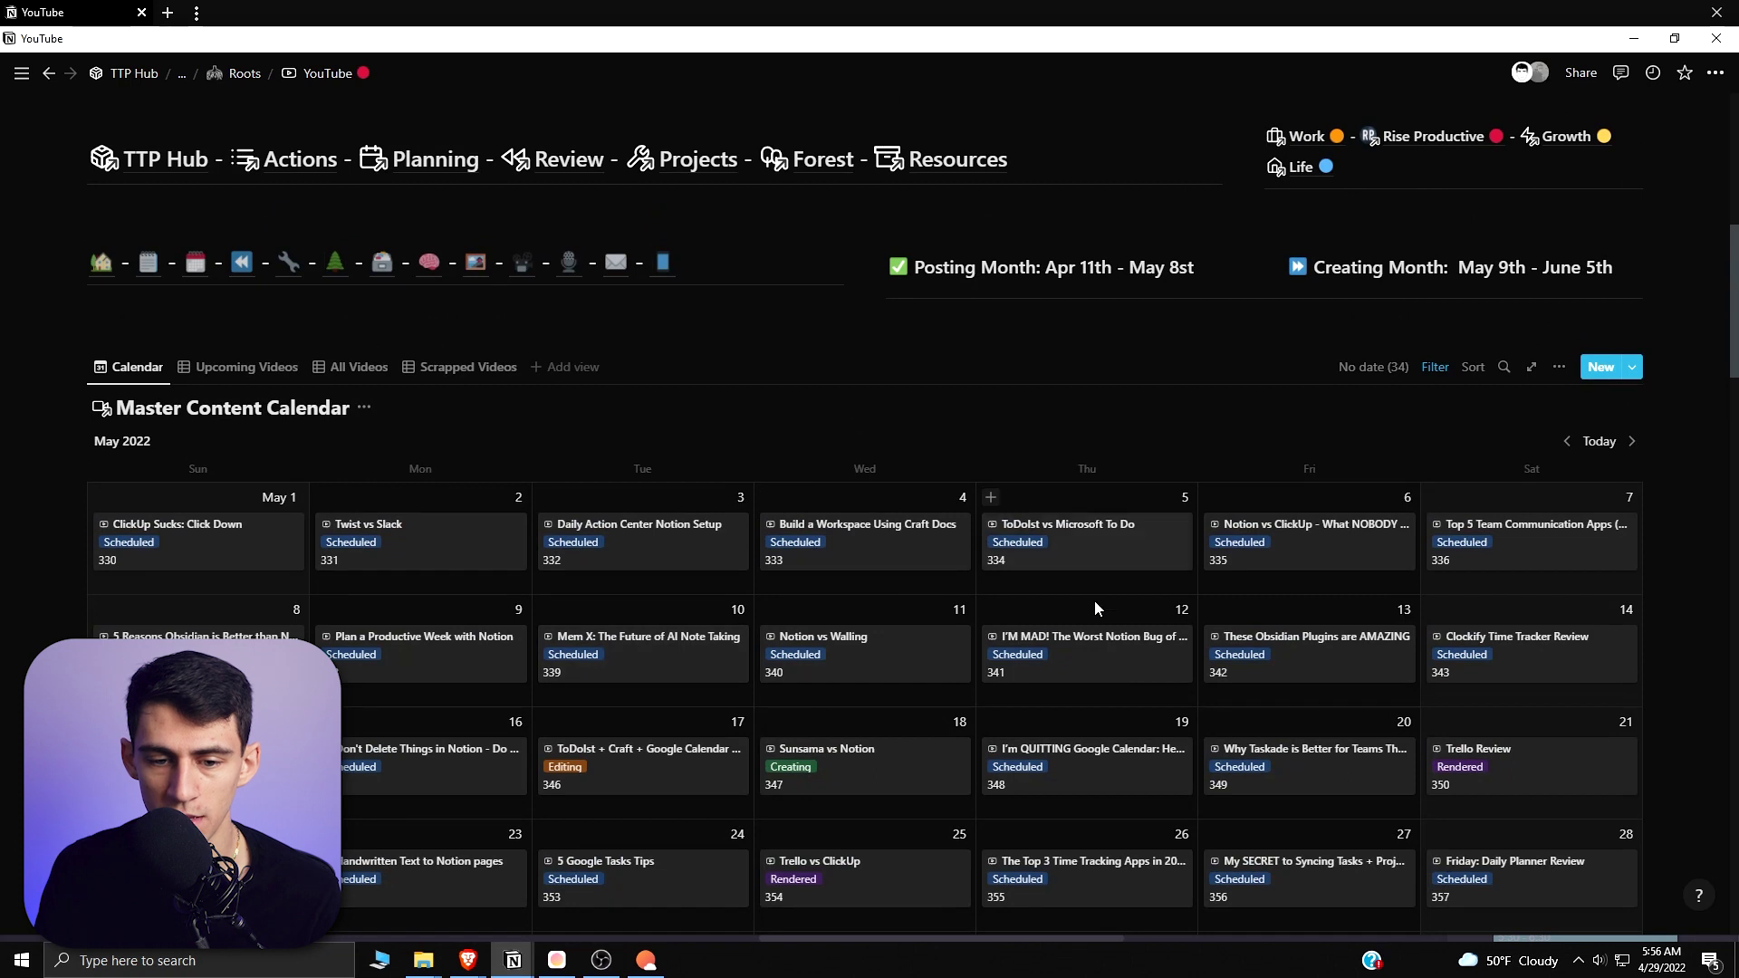
scroll(1041, 589, down, 1)
scroll(915, 449, up, 1)
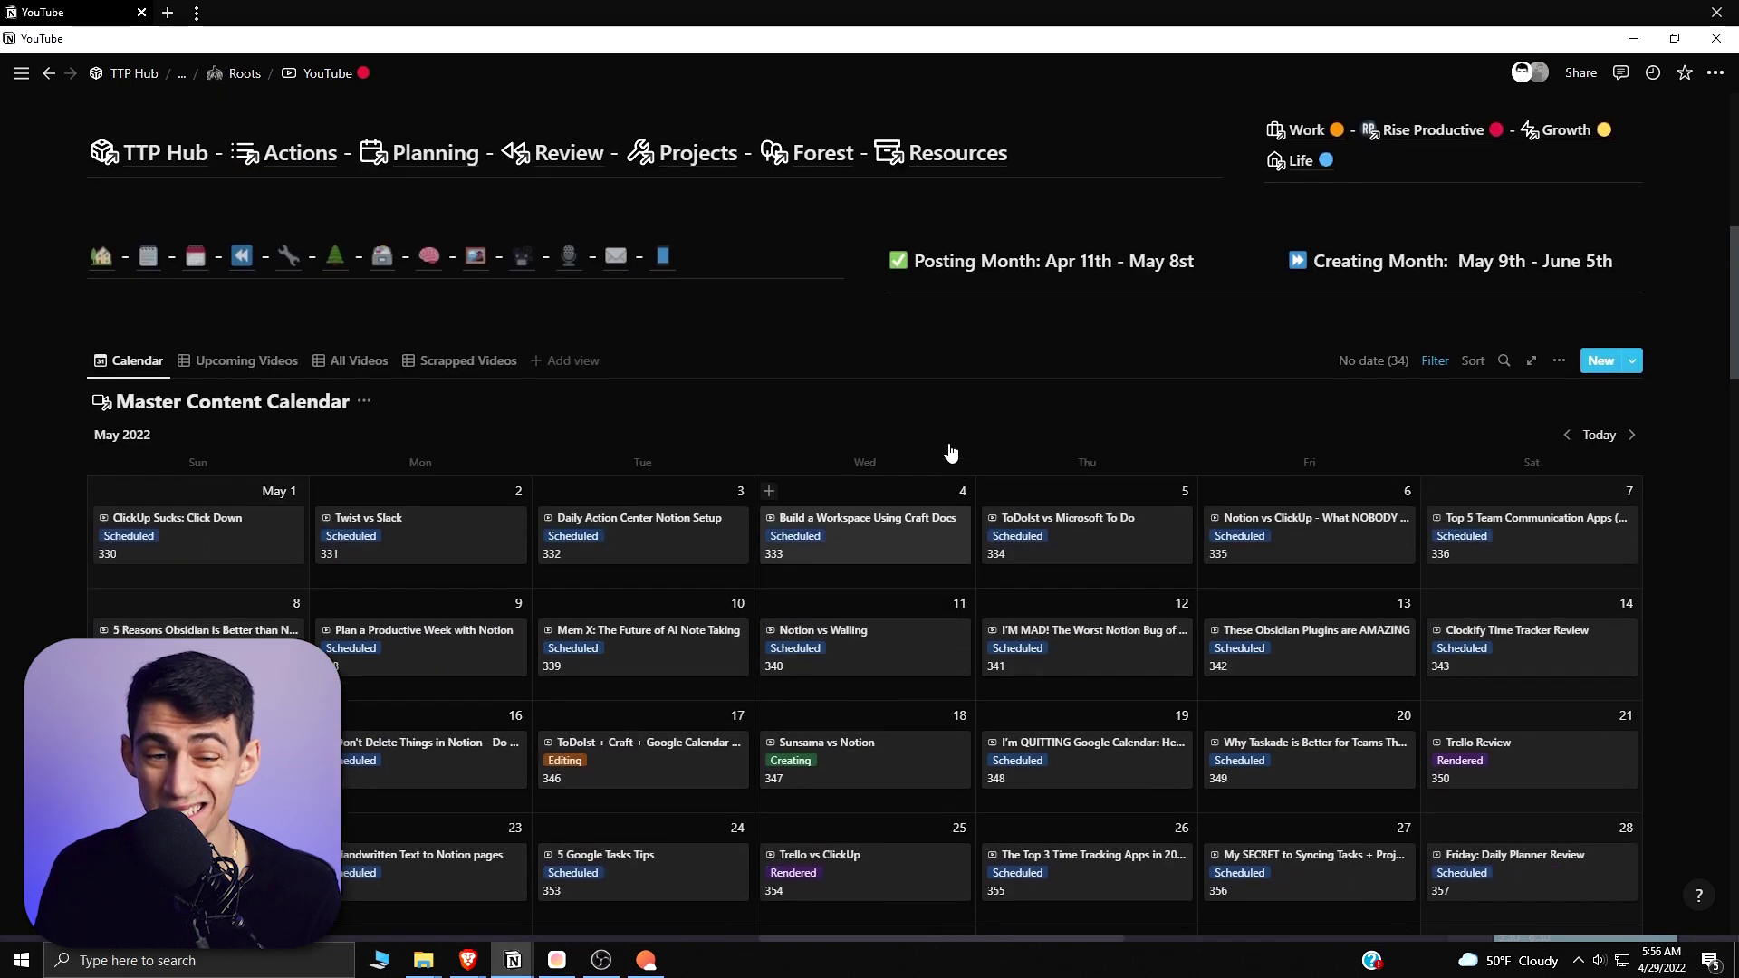
- Open the Podcast content calendar and look through it
click(575, 273)
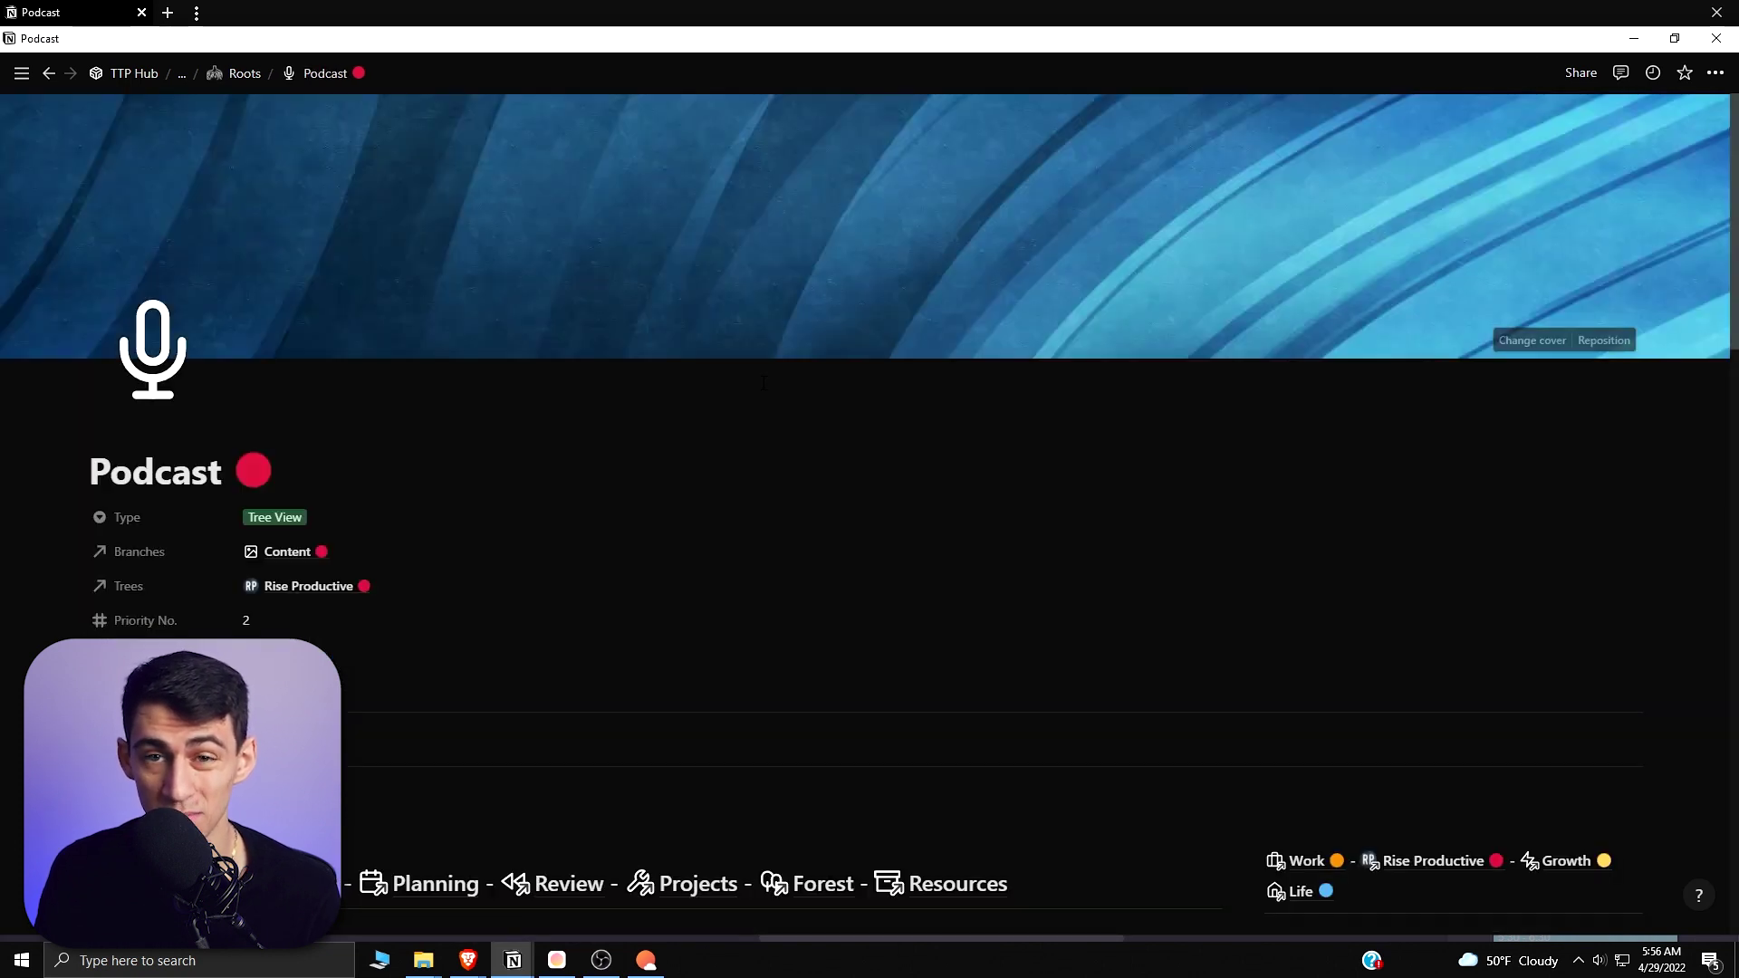
scroll(822, 425, down, 9)
scroll(646, 506, up, 3)
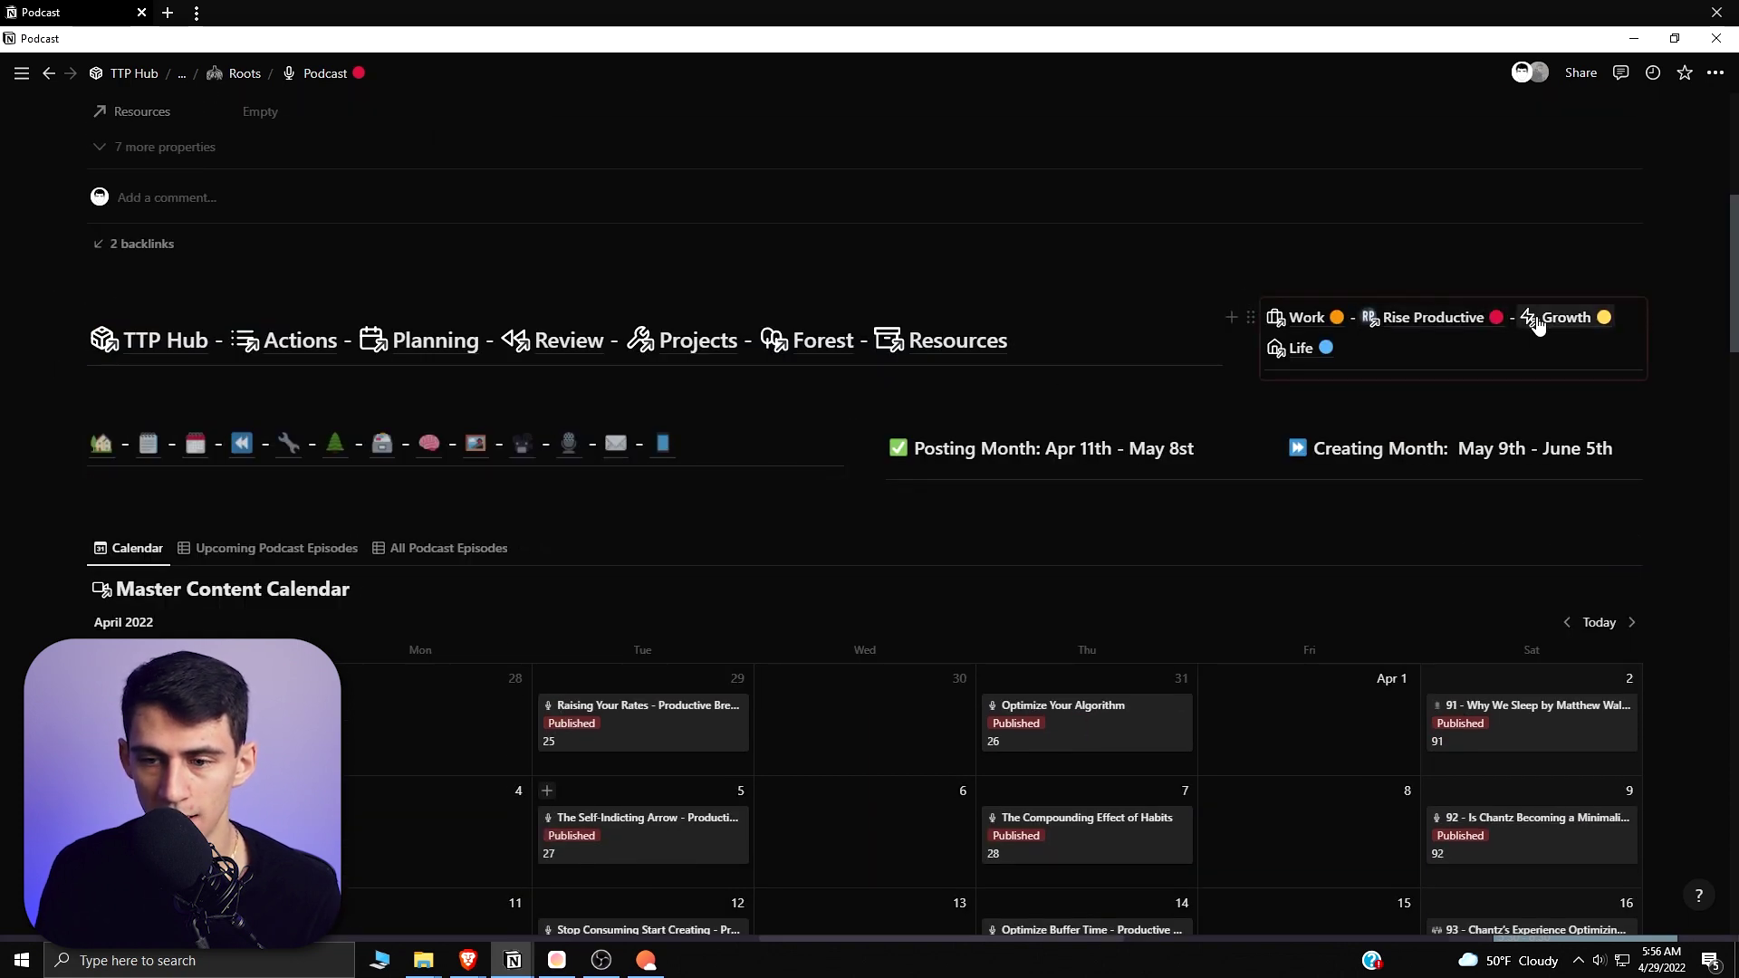
- Open the Growth page, then move on to the Meal Planner
click(1538, 319)
scroll(1034, 396, down, 5)
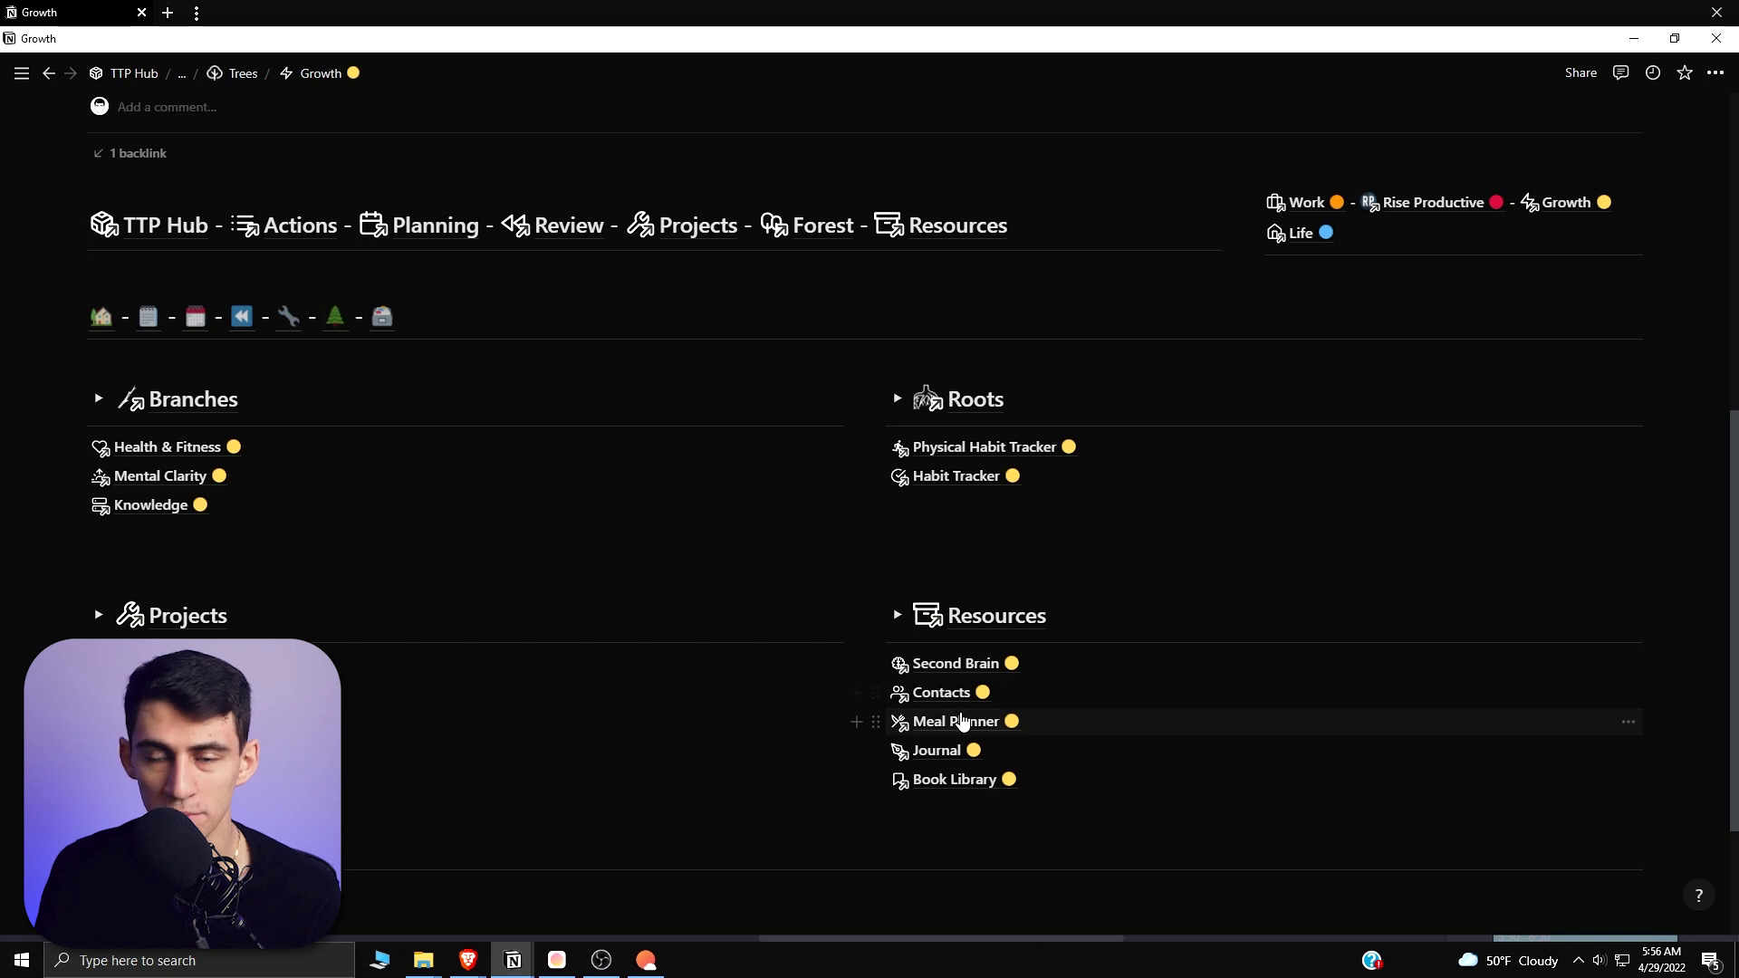
click(963, 720)
- Look through the Meal Planner recipe gallery, then return to Sunsama and close the 'build a database' task
scroll(948, 725, down, 5)
scroll(1042, 552, down, 3)
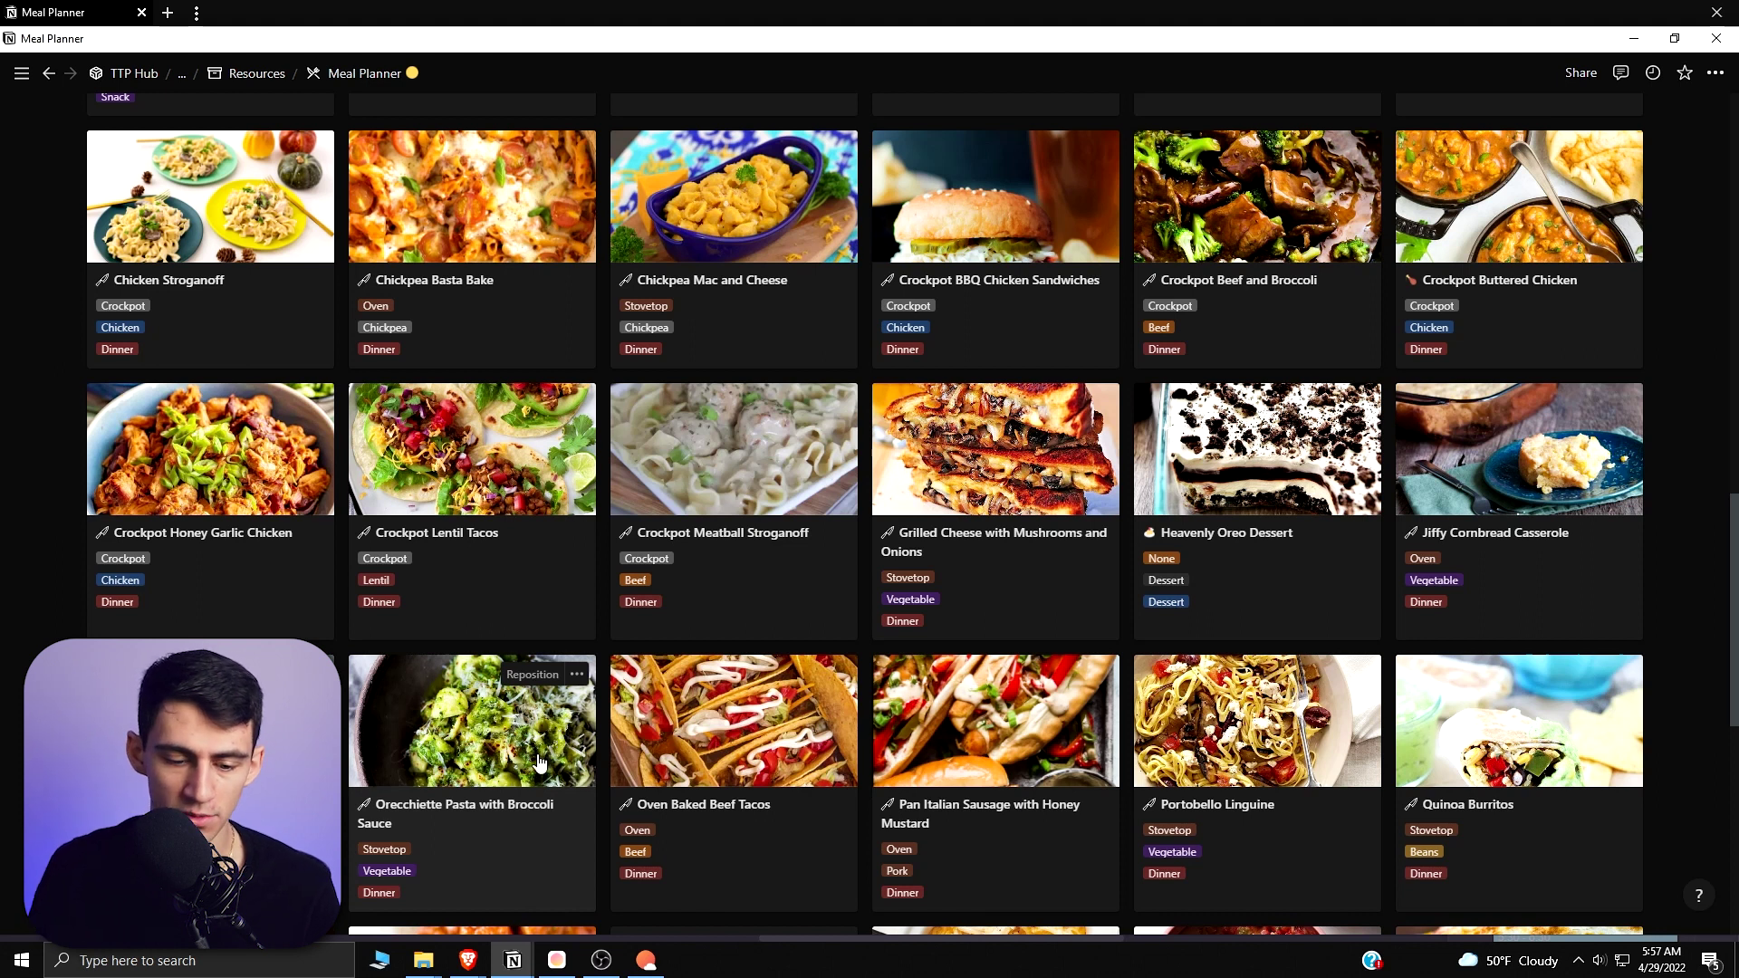
click(646, 961)
click(456, 525)
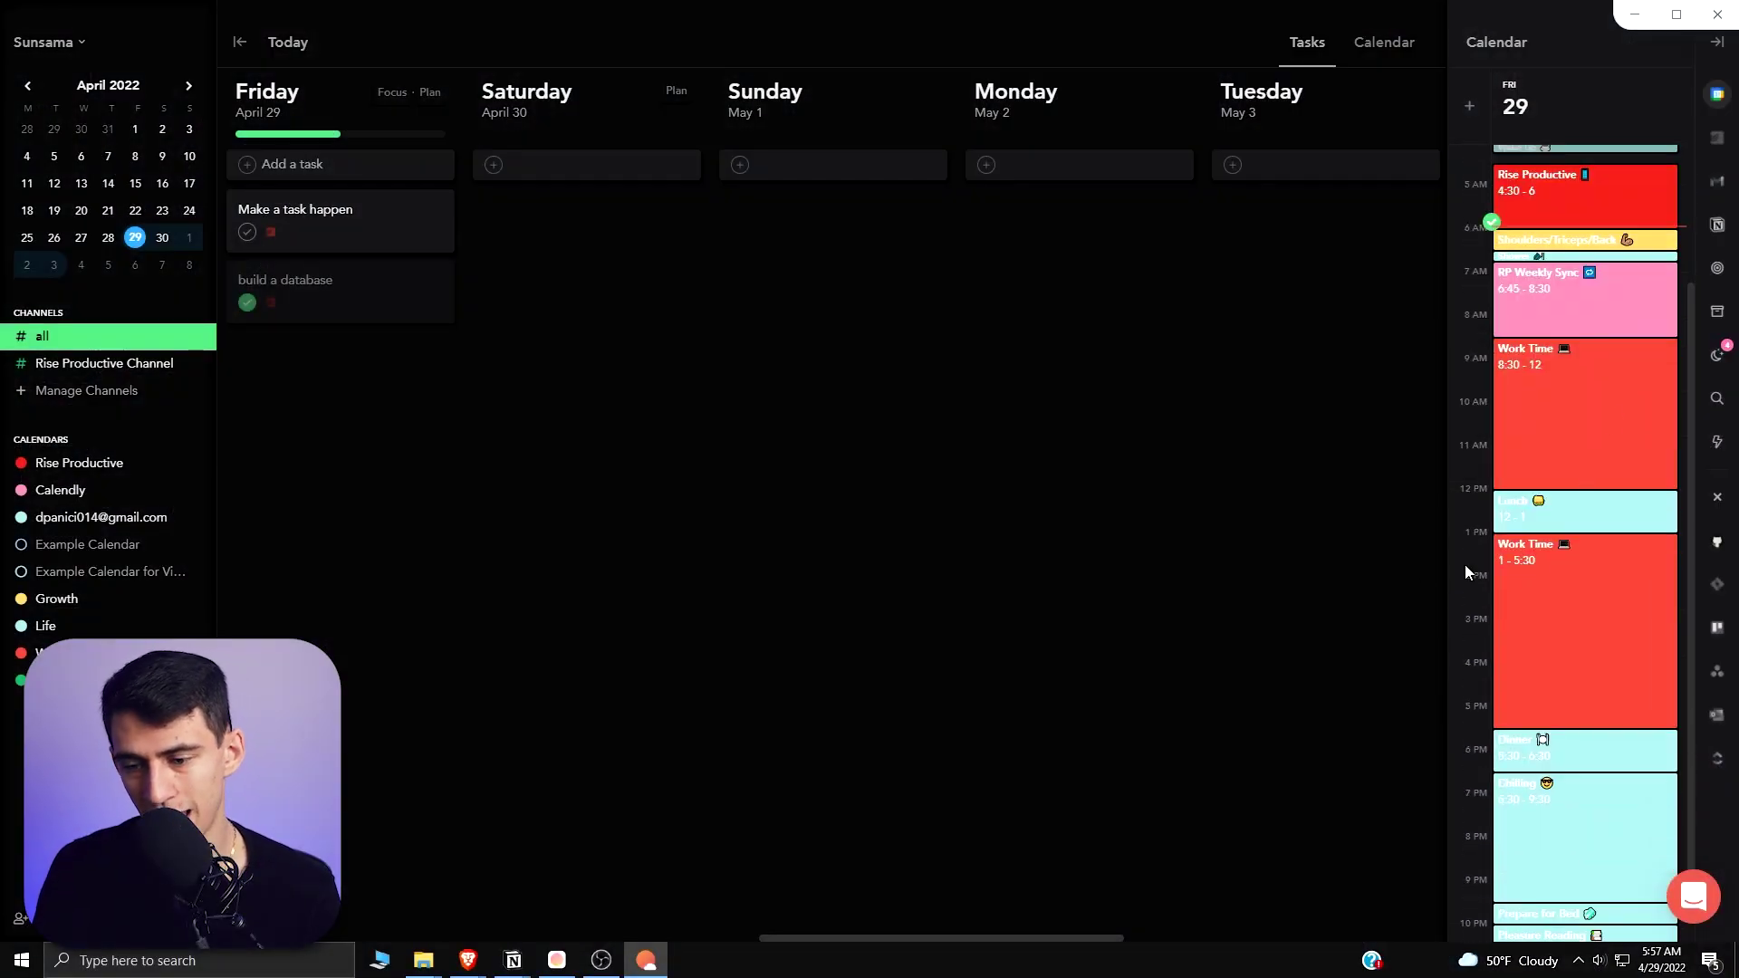
- From Notion's TTP Hub page, open My connected apps under Settings & Members
scroll(1465, 564, up, 2)
key(alt+Tab)
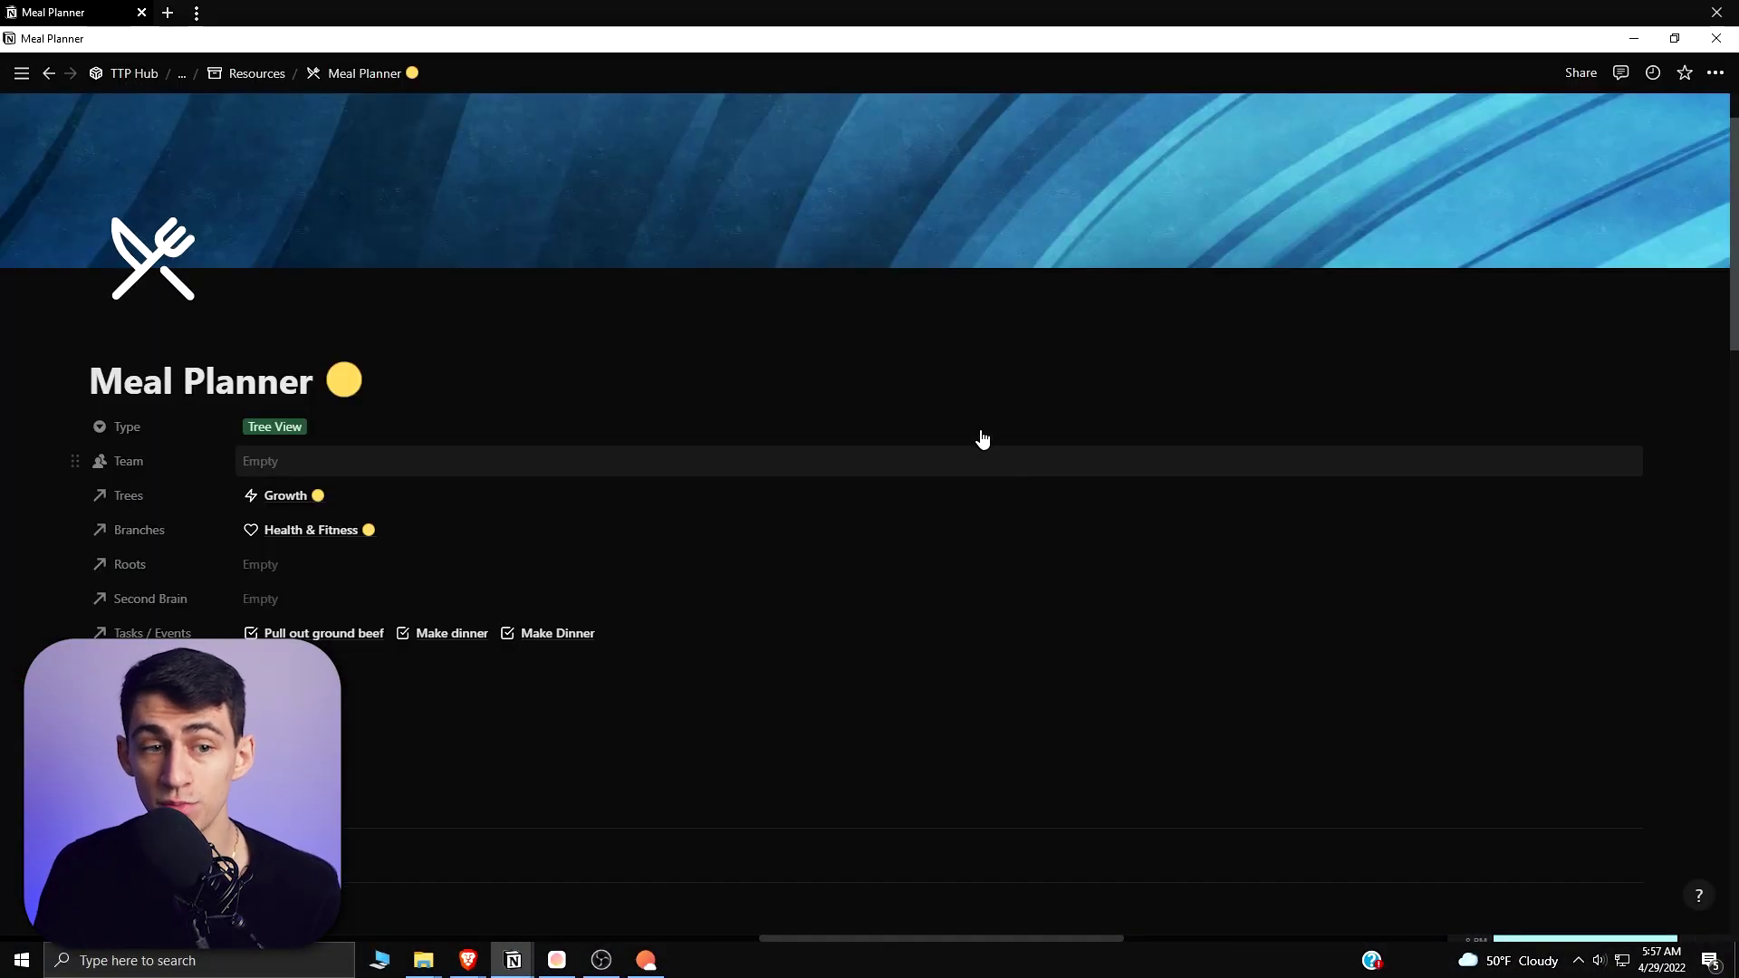
click(136, 73)
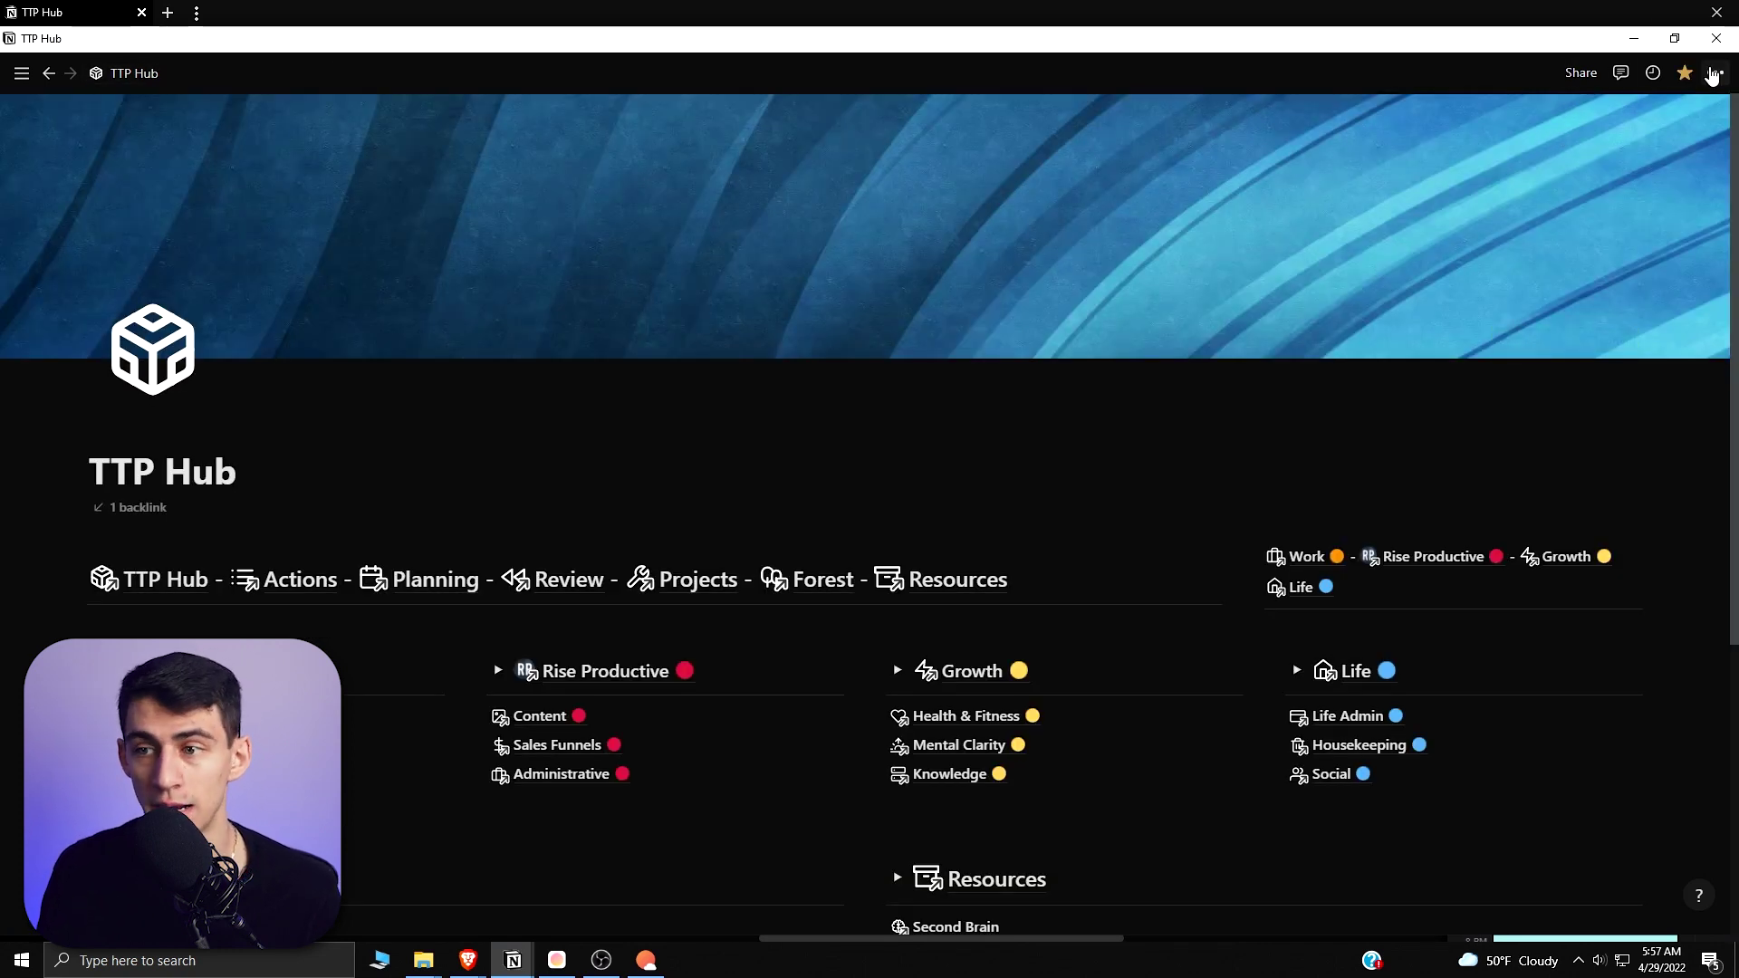
click(1712, 76)
click(21, 73)
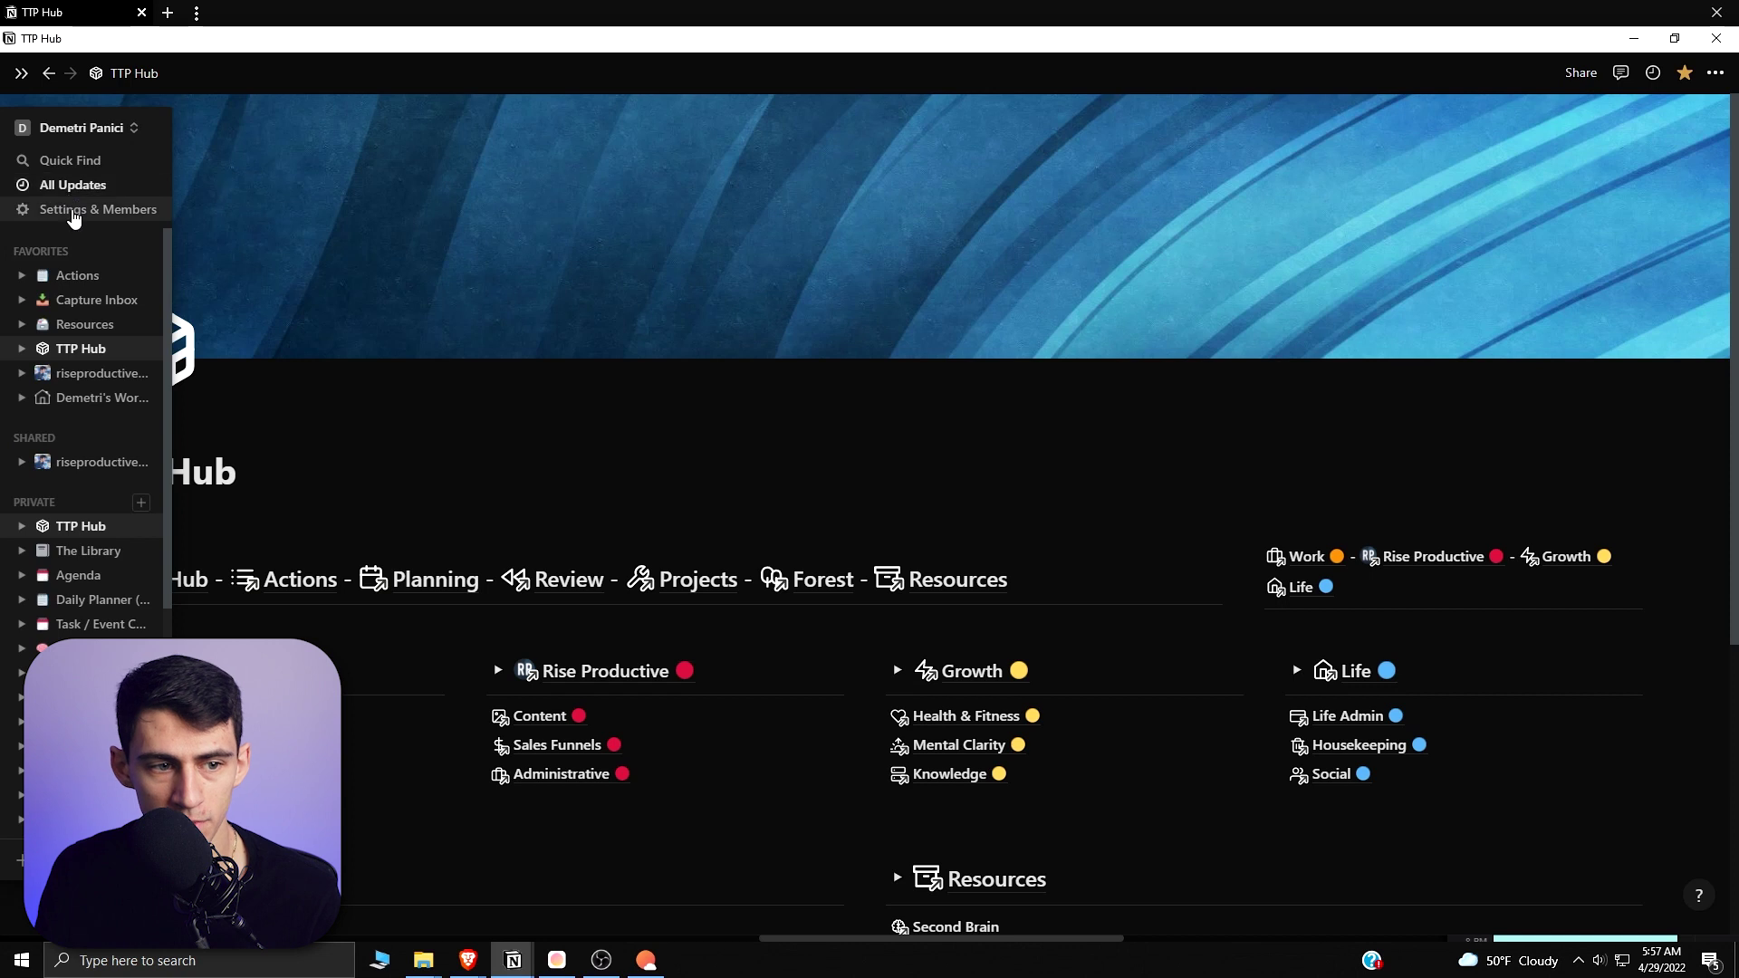
click(75, 213)
click(426, 272)
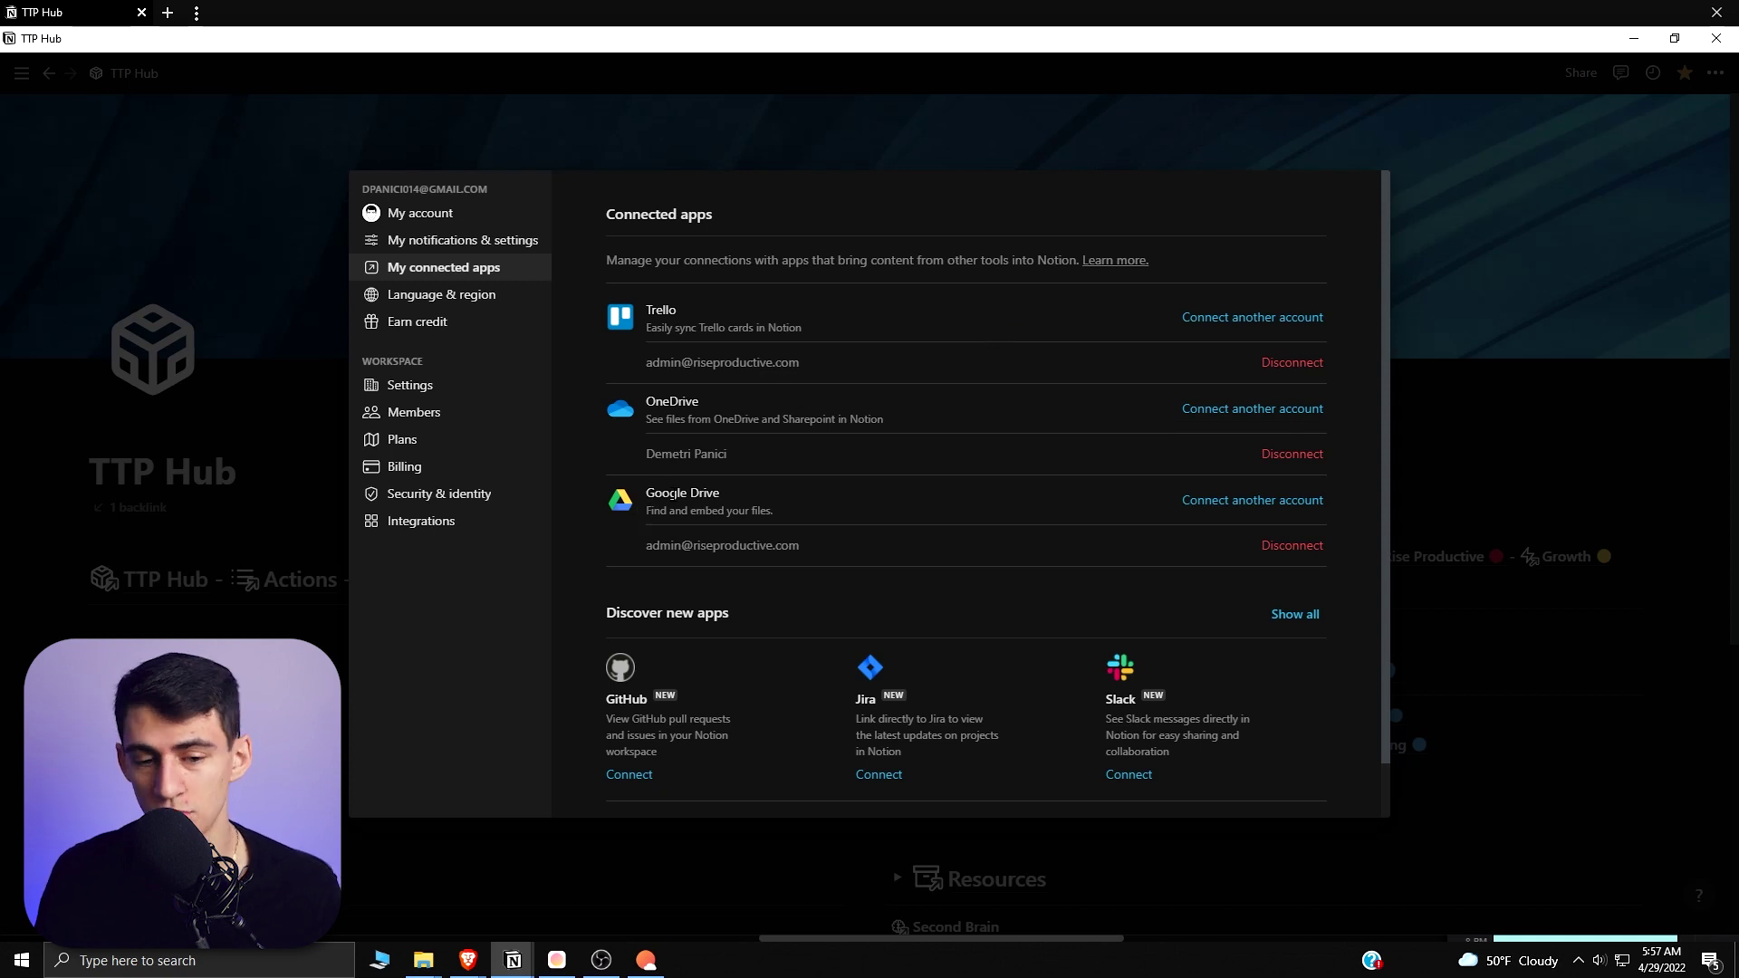
- Show all apps under Discover new apps, review the full list, then close settings
scroll(718, 480, down, 2)
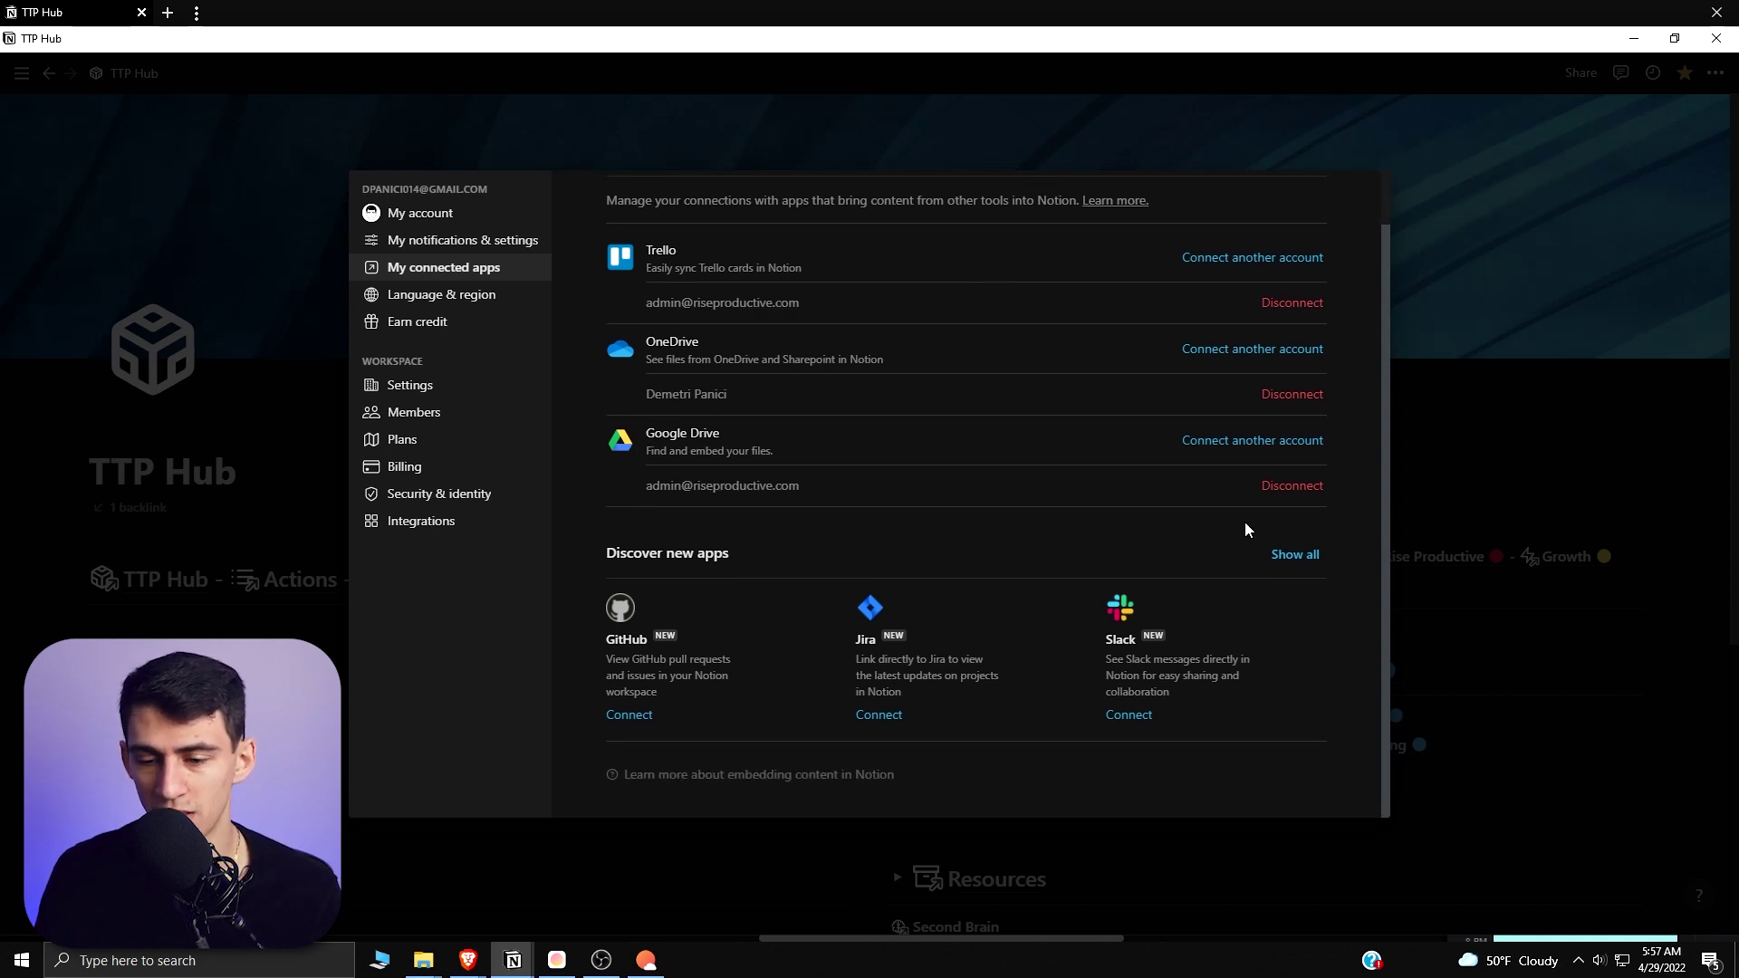
click(1294, 554)
scroll(1087, 471, down, 3)
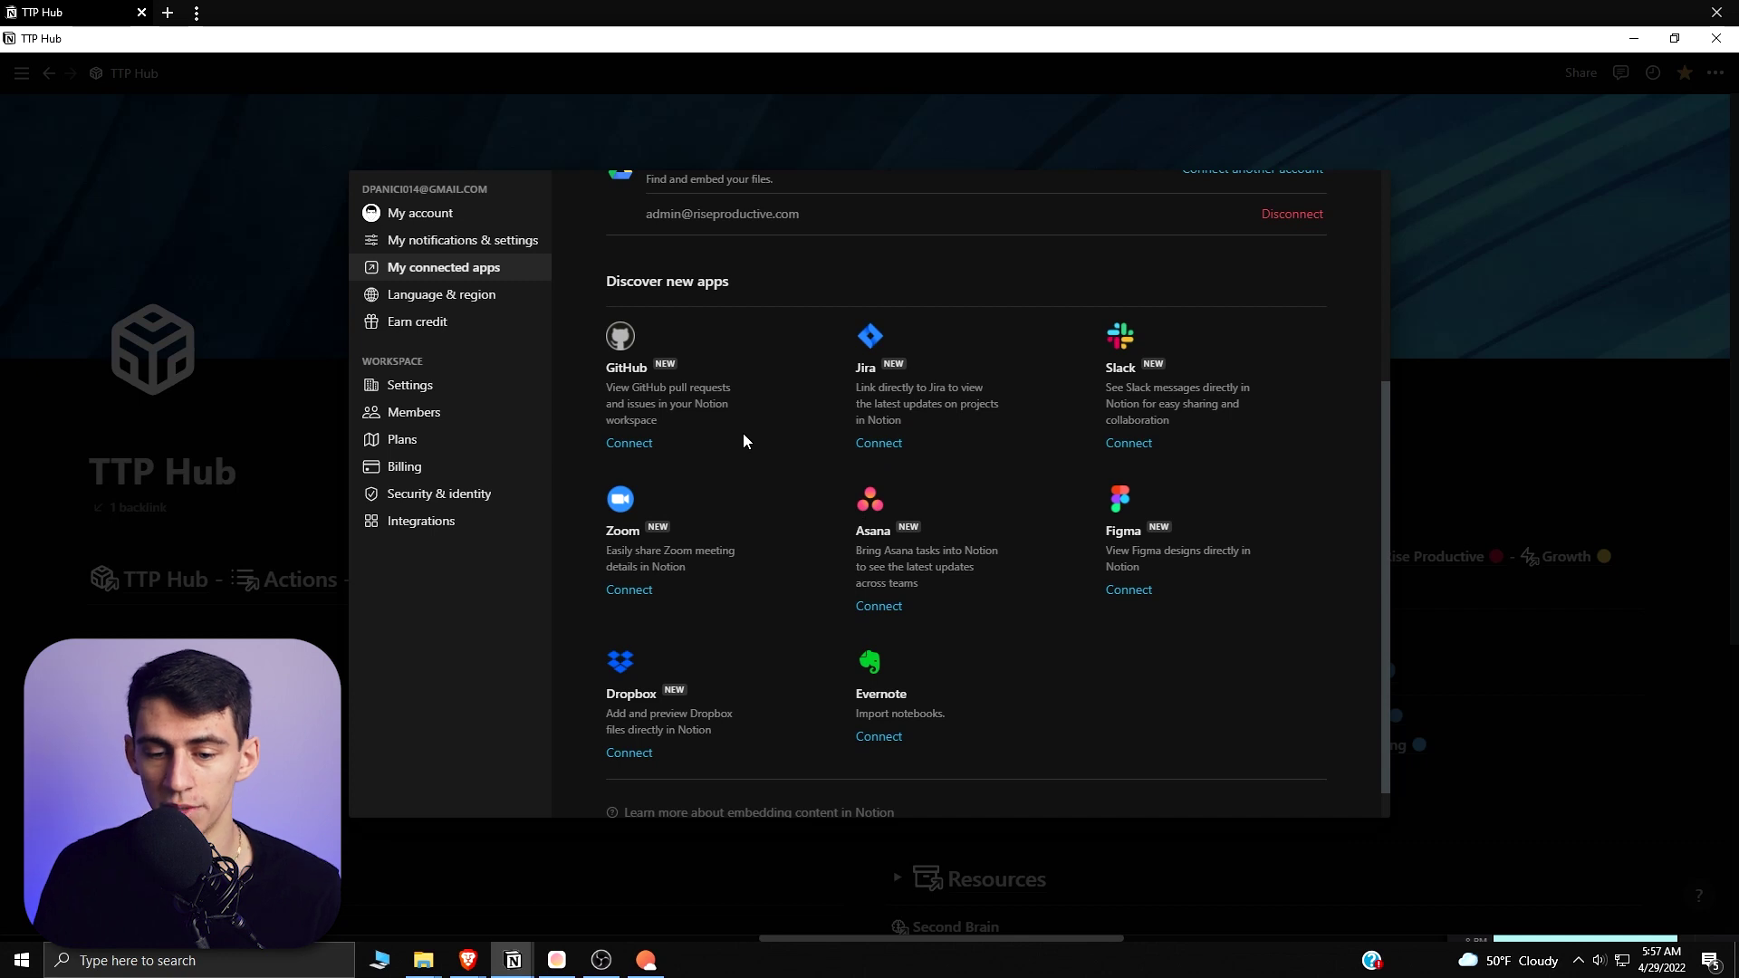
scroll(798, 562, down, 1)
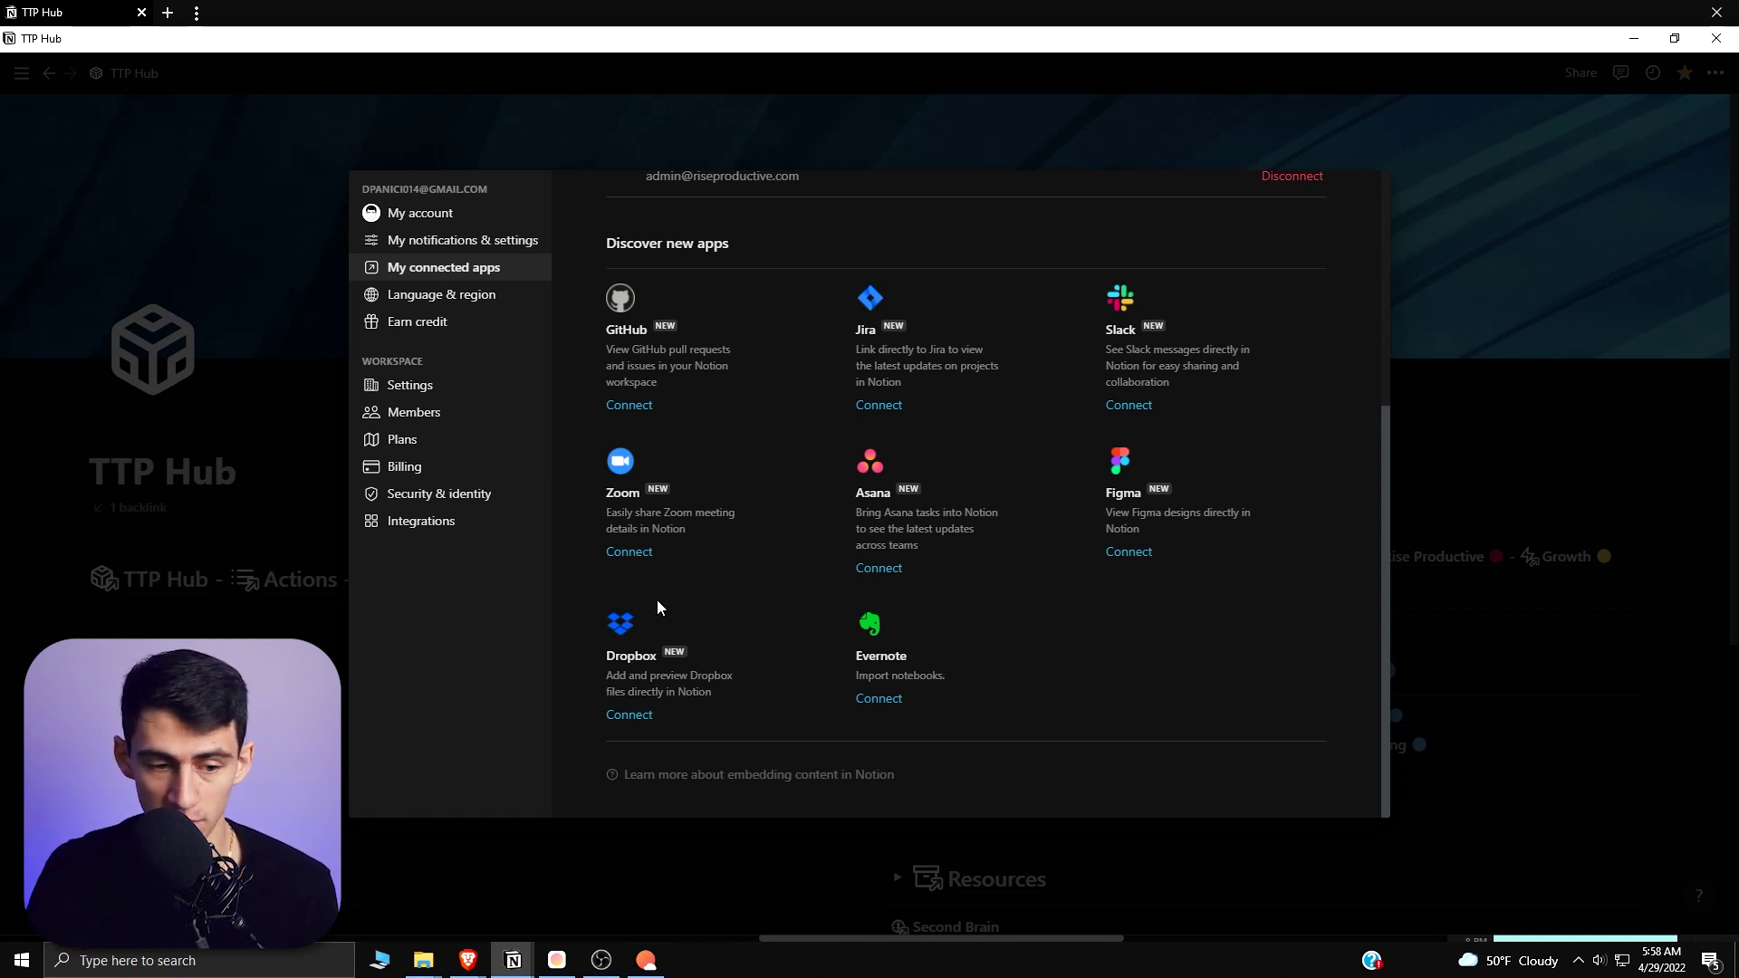
click(181, 509)
scroll(623, 399, down, 3)
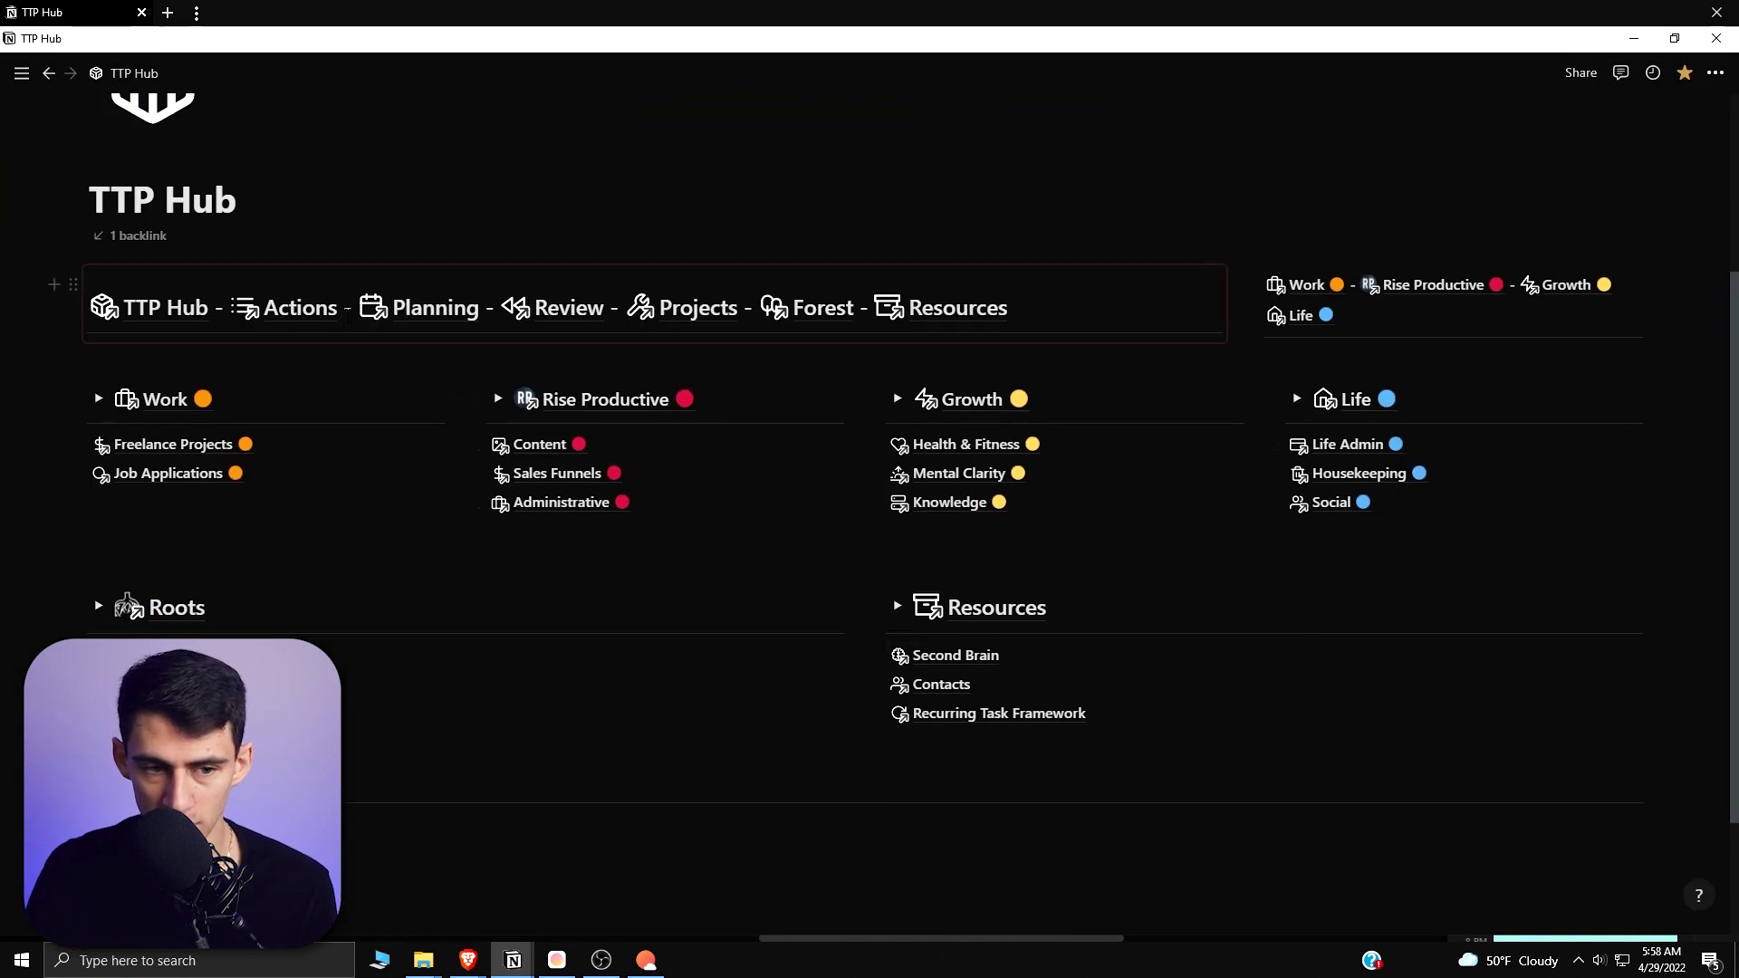
click(300, 308)
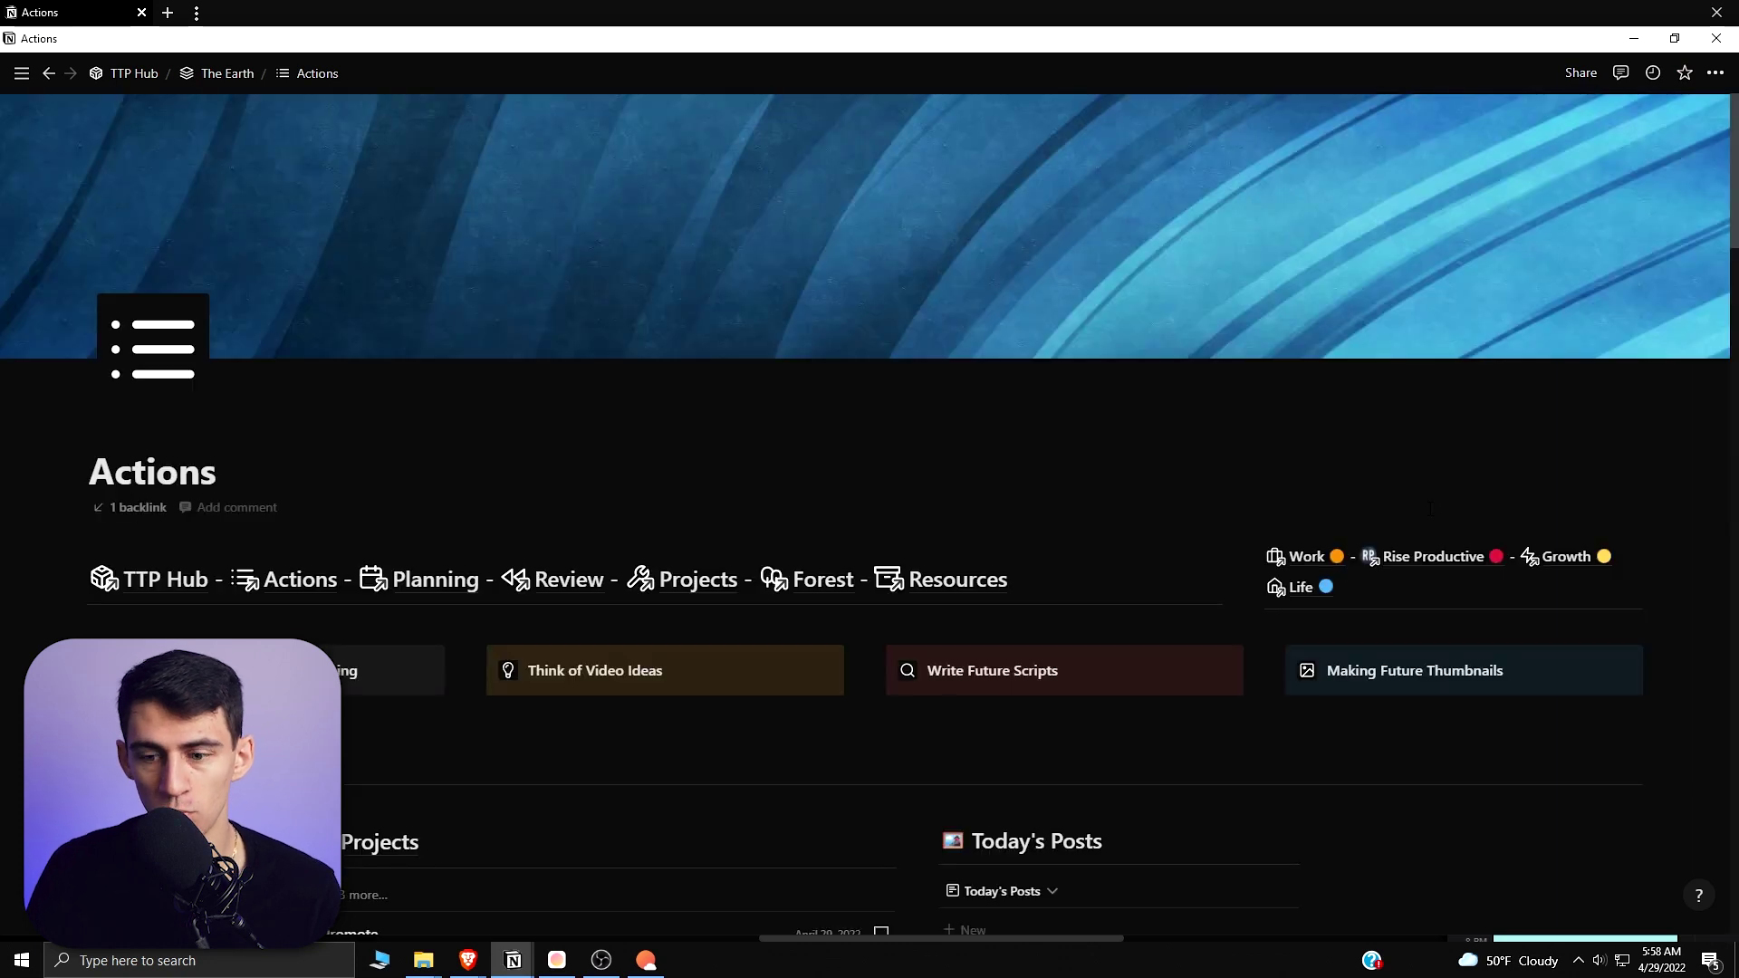
scroll(1429, 526, down, 7)
scroll(1563, 491, up, 1)
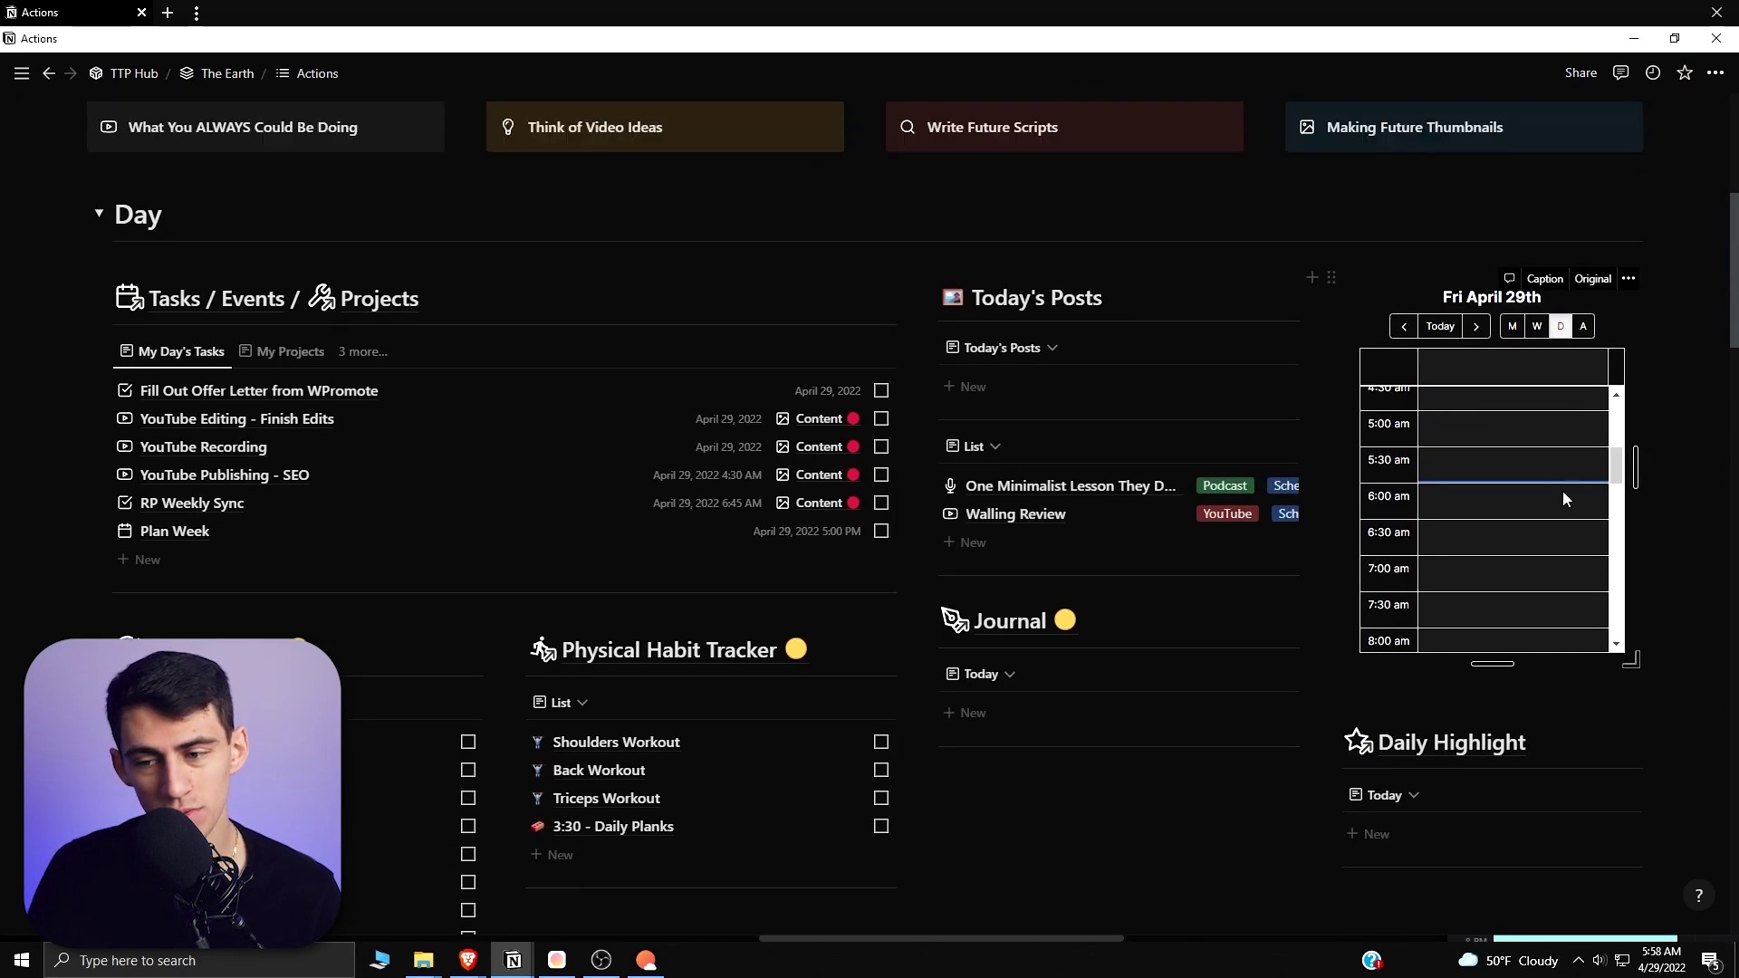
scroll(1525, 535, up, 5)
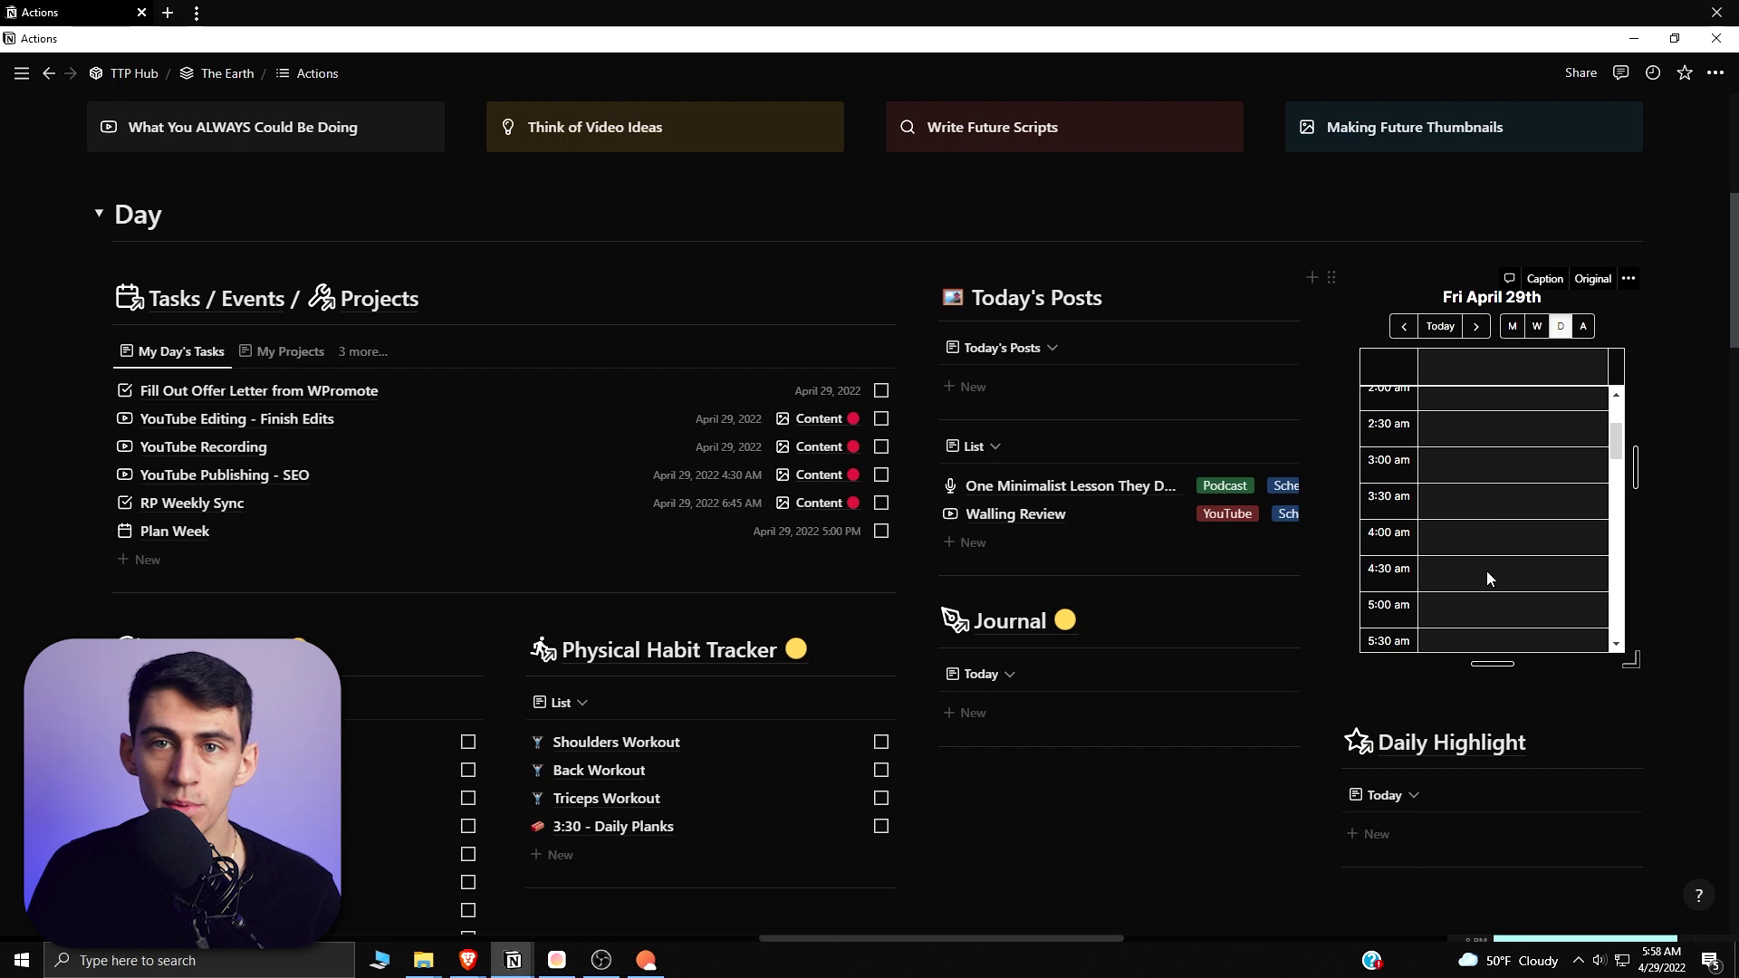
scroll(1020, 666, up, 1)
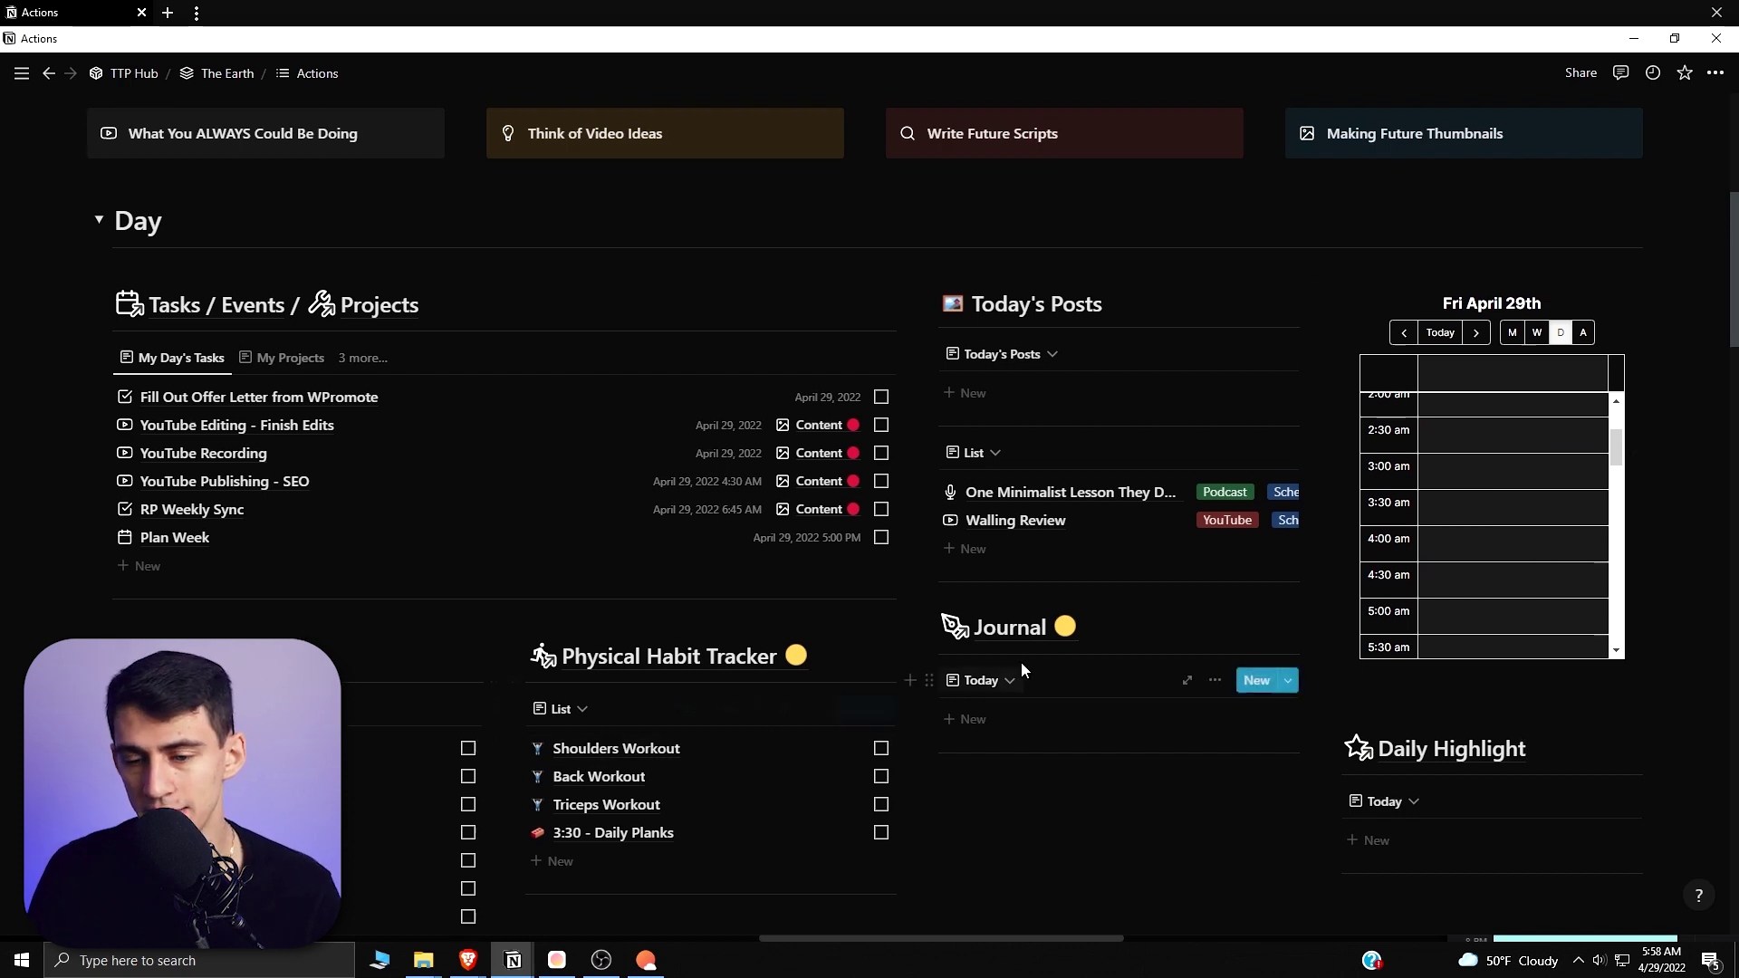
scroll(1021, 669, up, 2)
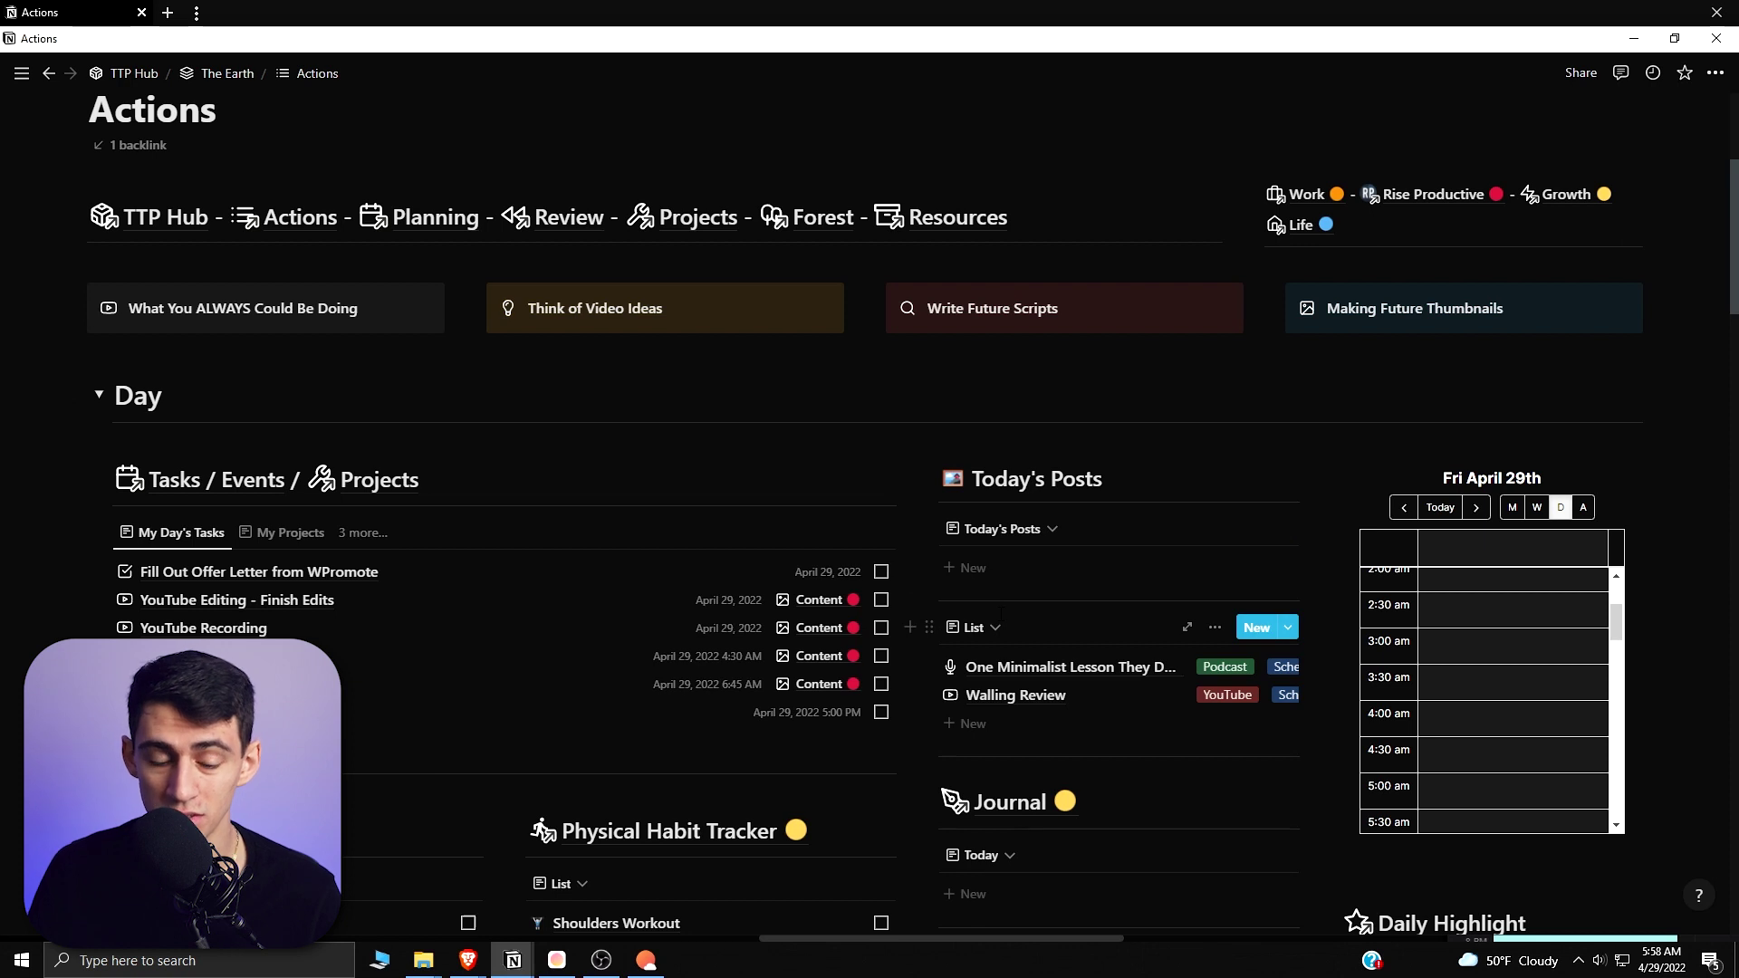
- Launch ClickUp by searching 'cli' from the Windows taskbar
click(200, 961)
text(cli)
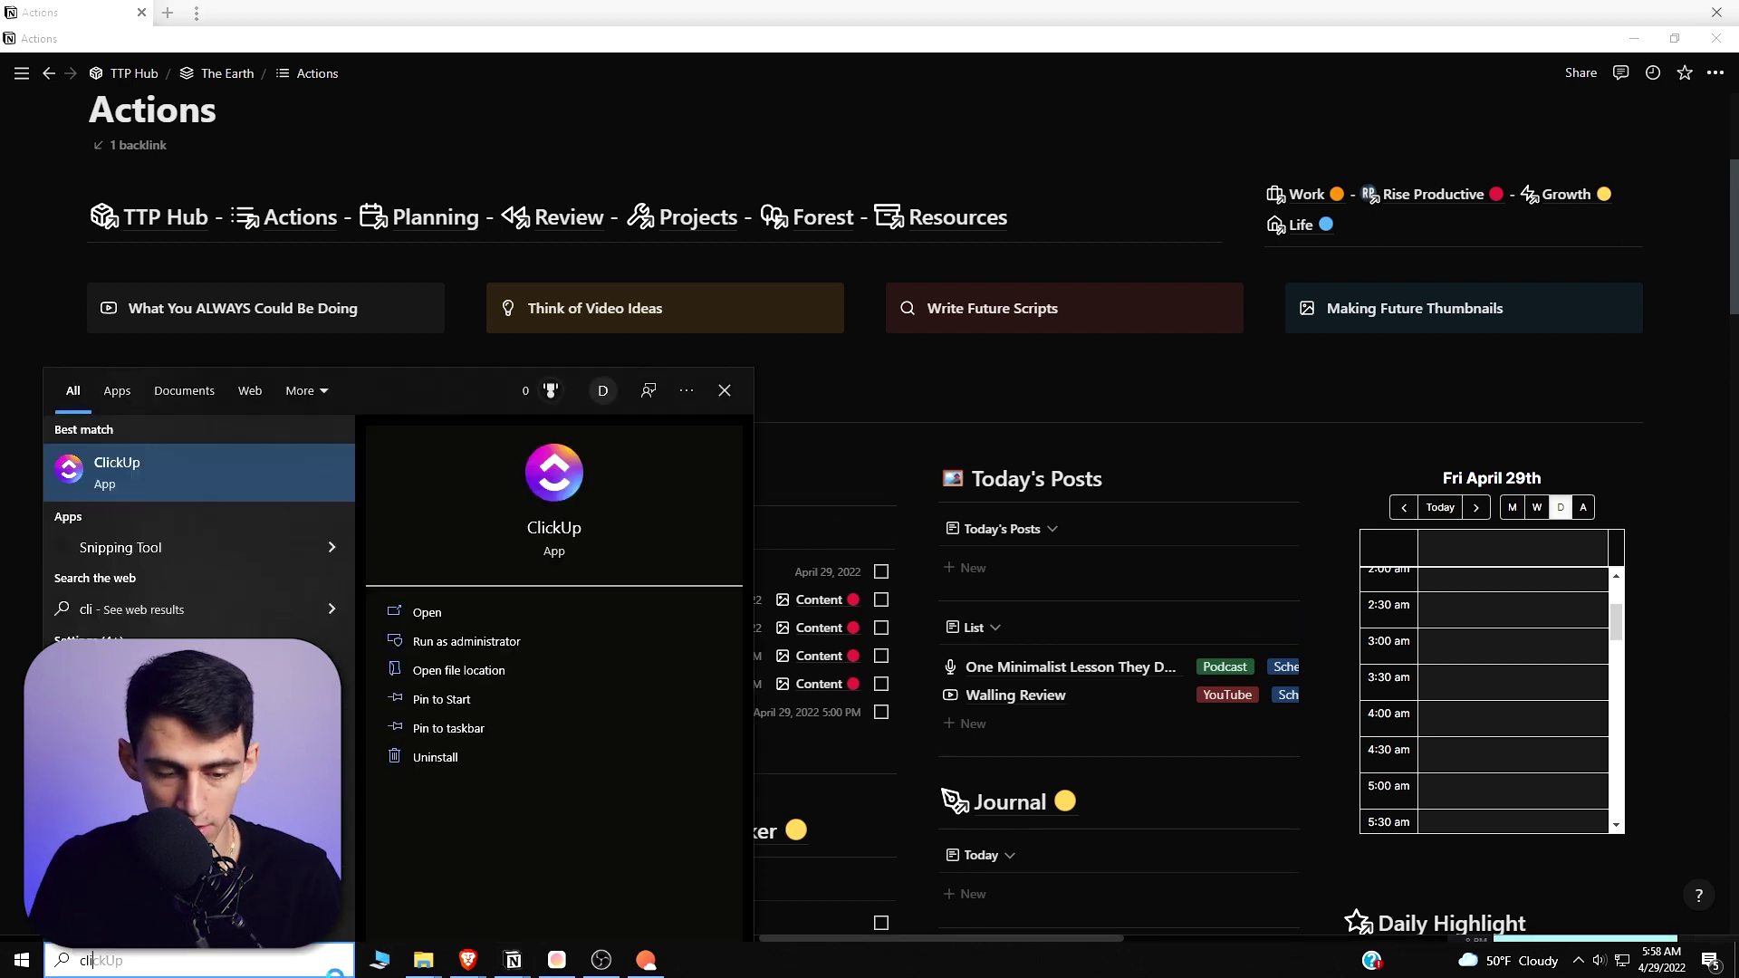
key(Return)
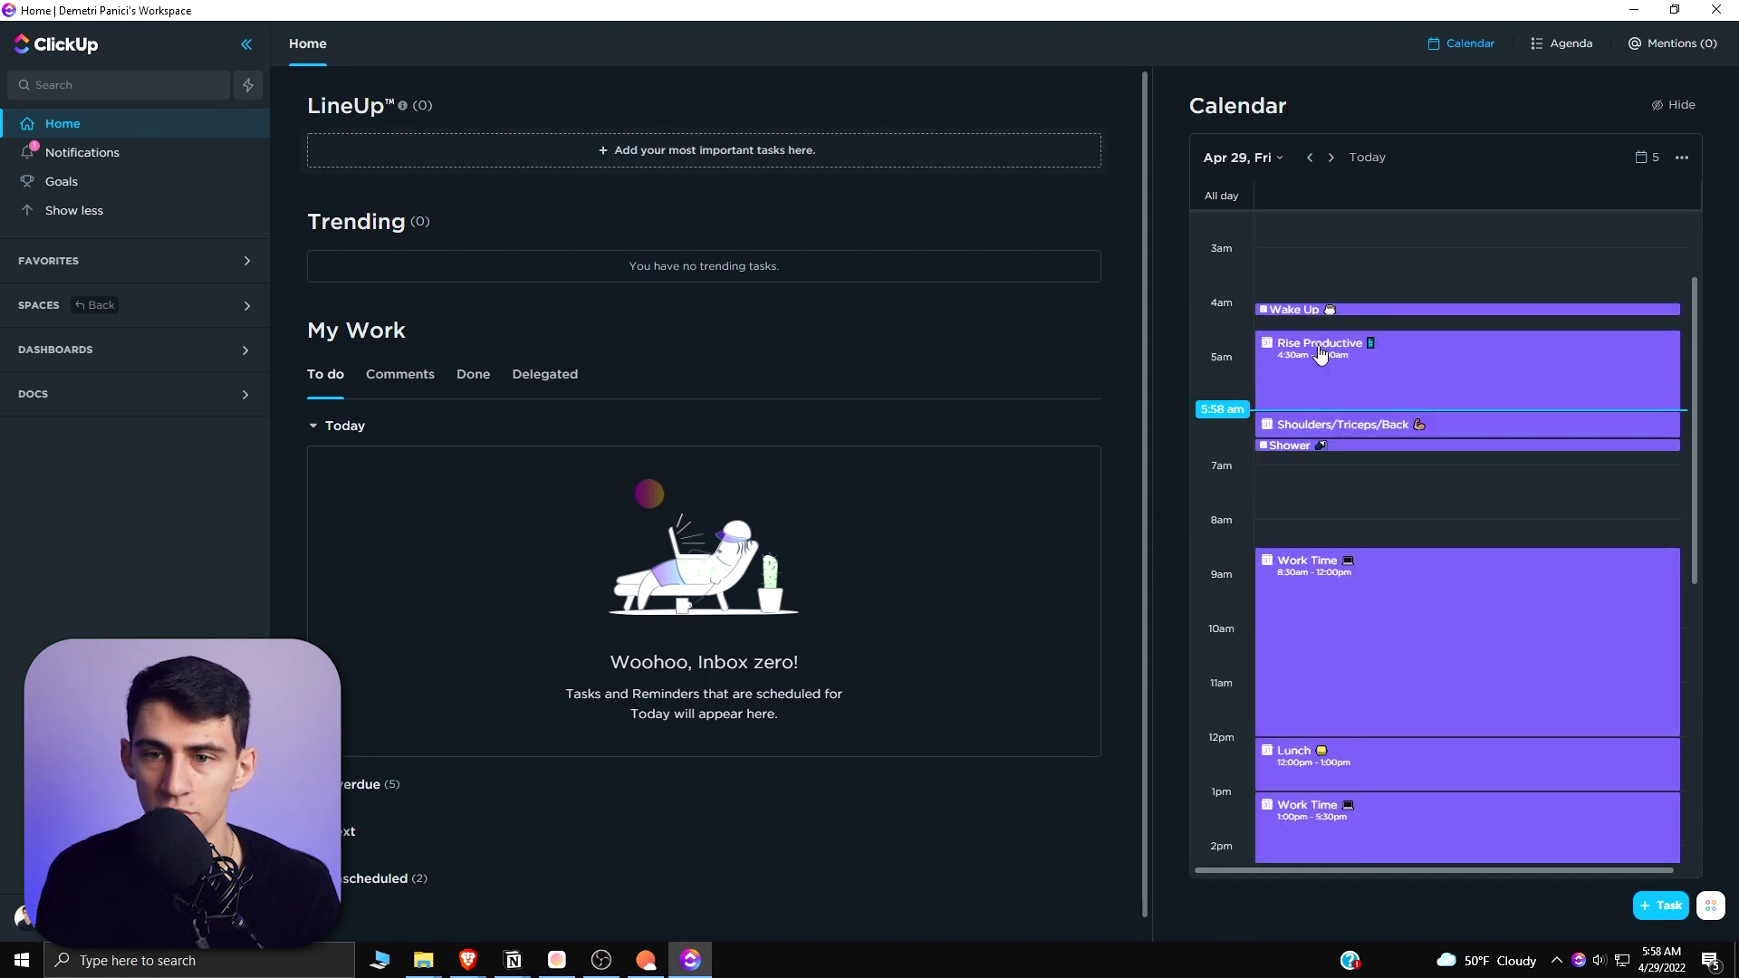
- Review ClickUp's Apr 29 calendar of time blocks and its connected Calendars list
scroll(1319, 345, down, 1)
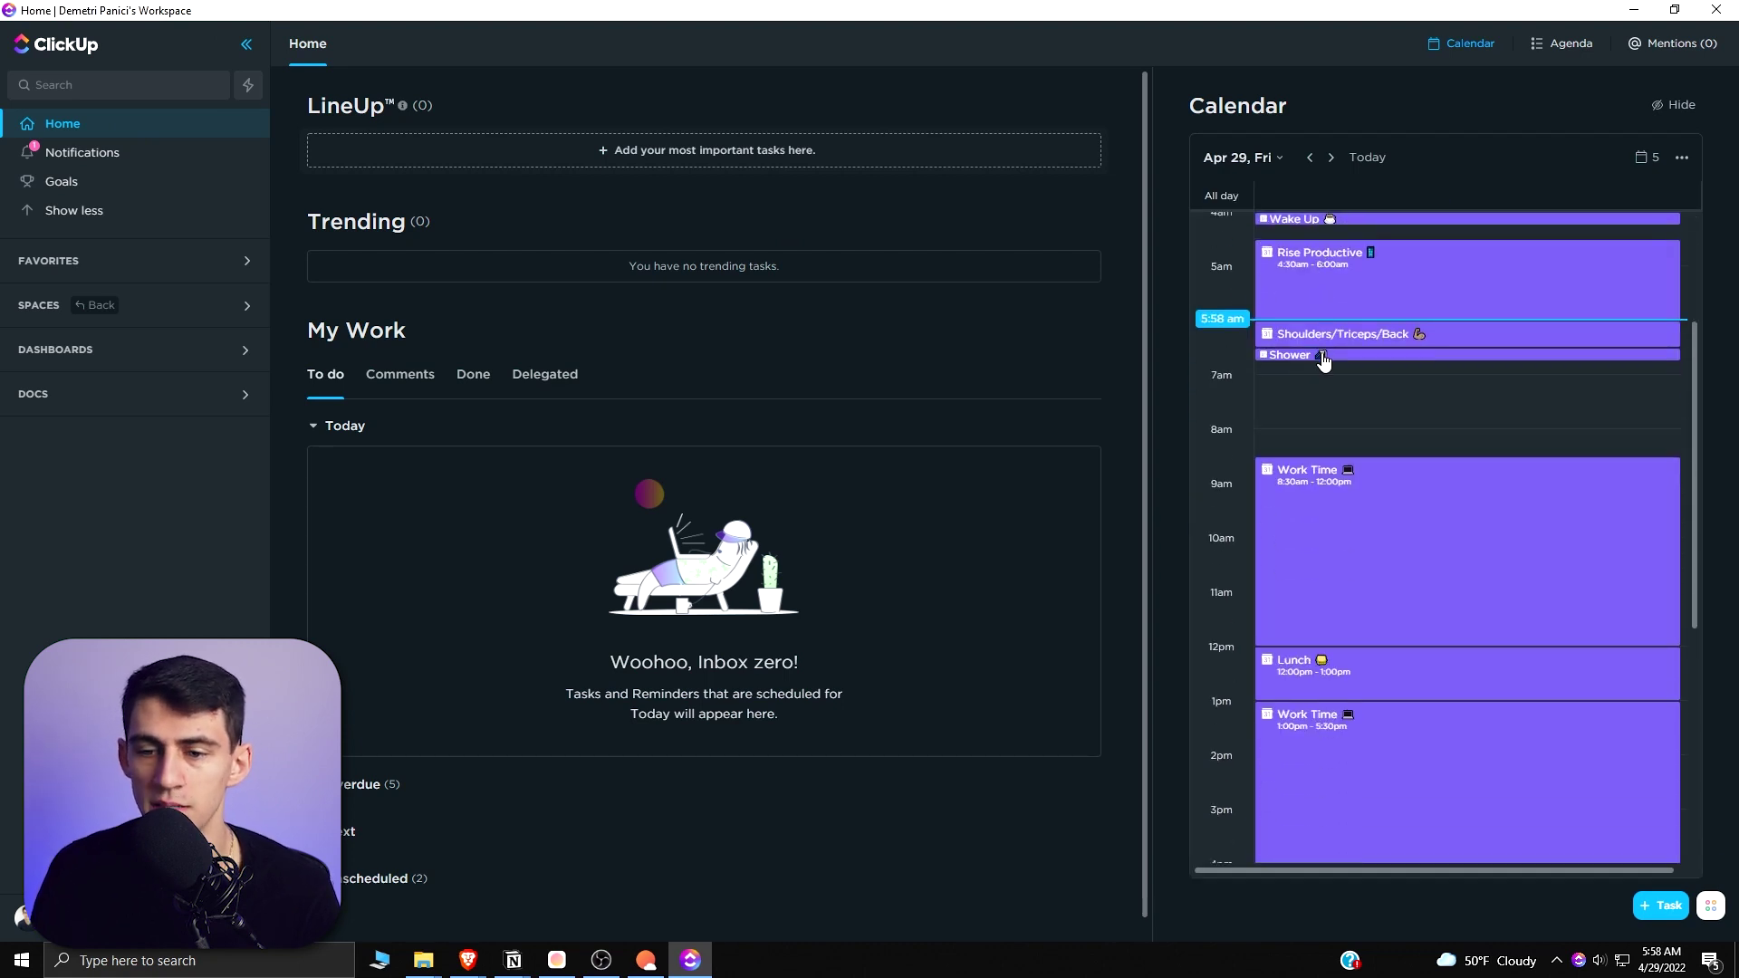
scroll(1268, 435, up, 3)
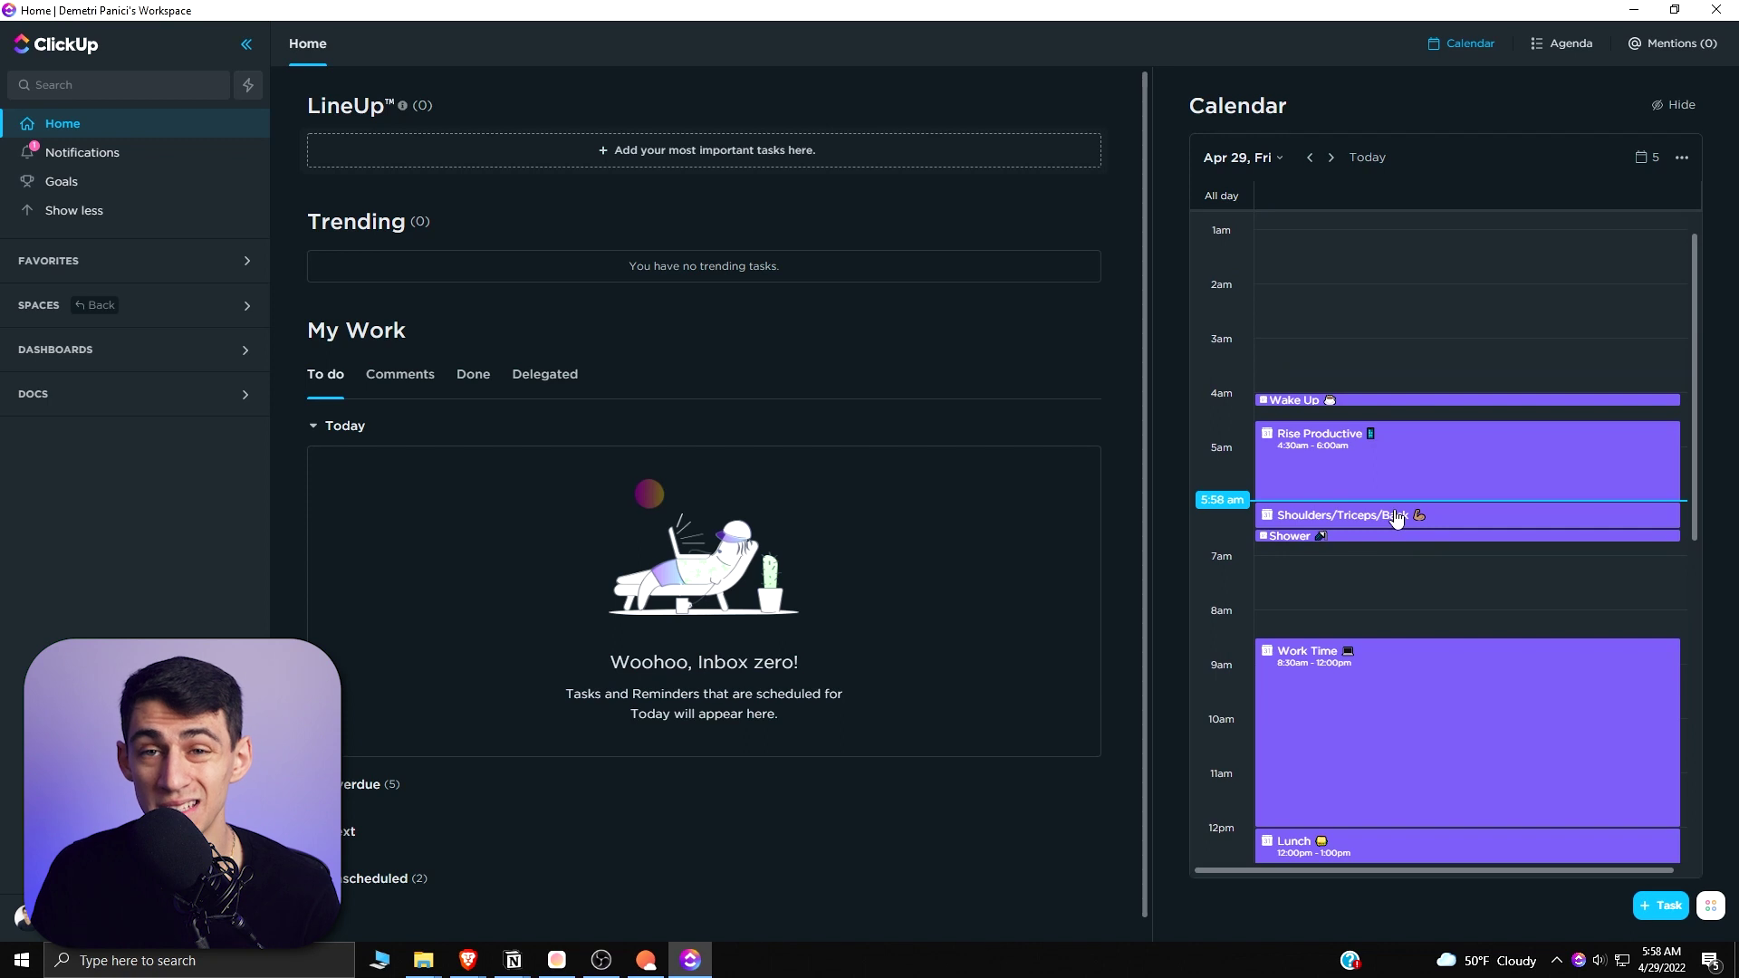
click(1645, 159)
click(1404, 291)
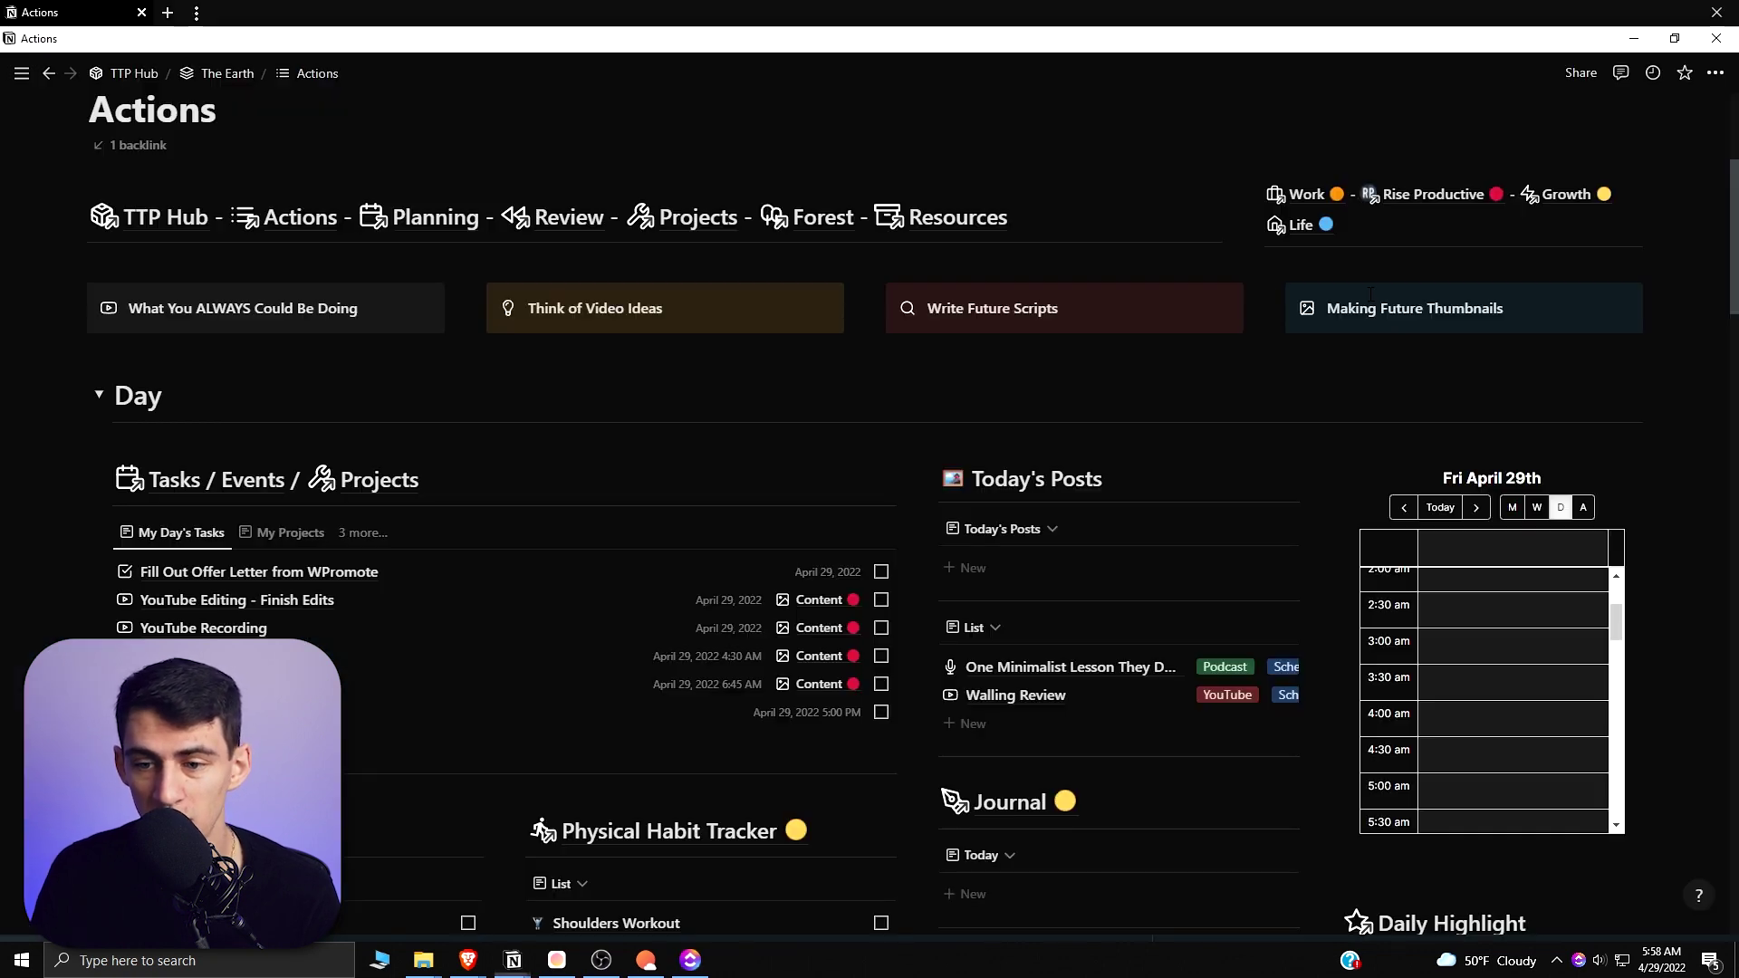
key(alt+Tab)
scroll(1522, 584, down, 4)
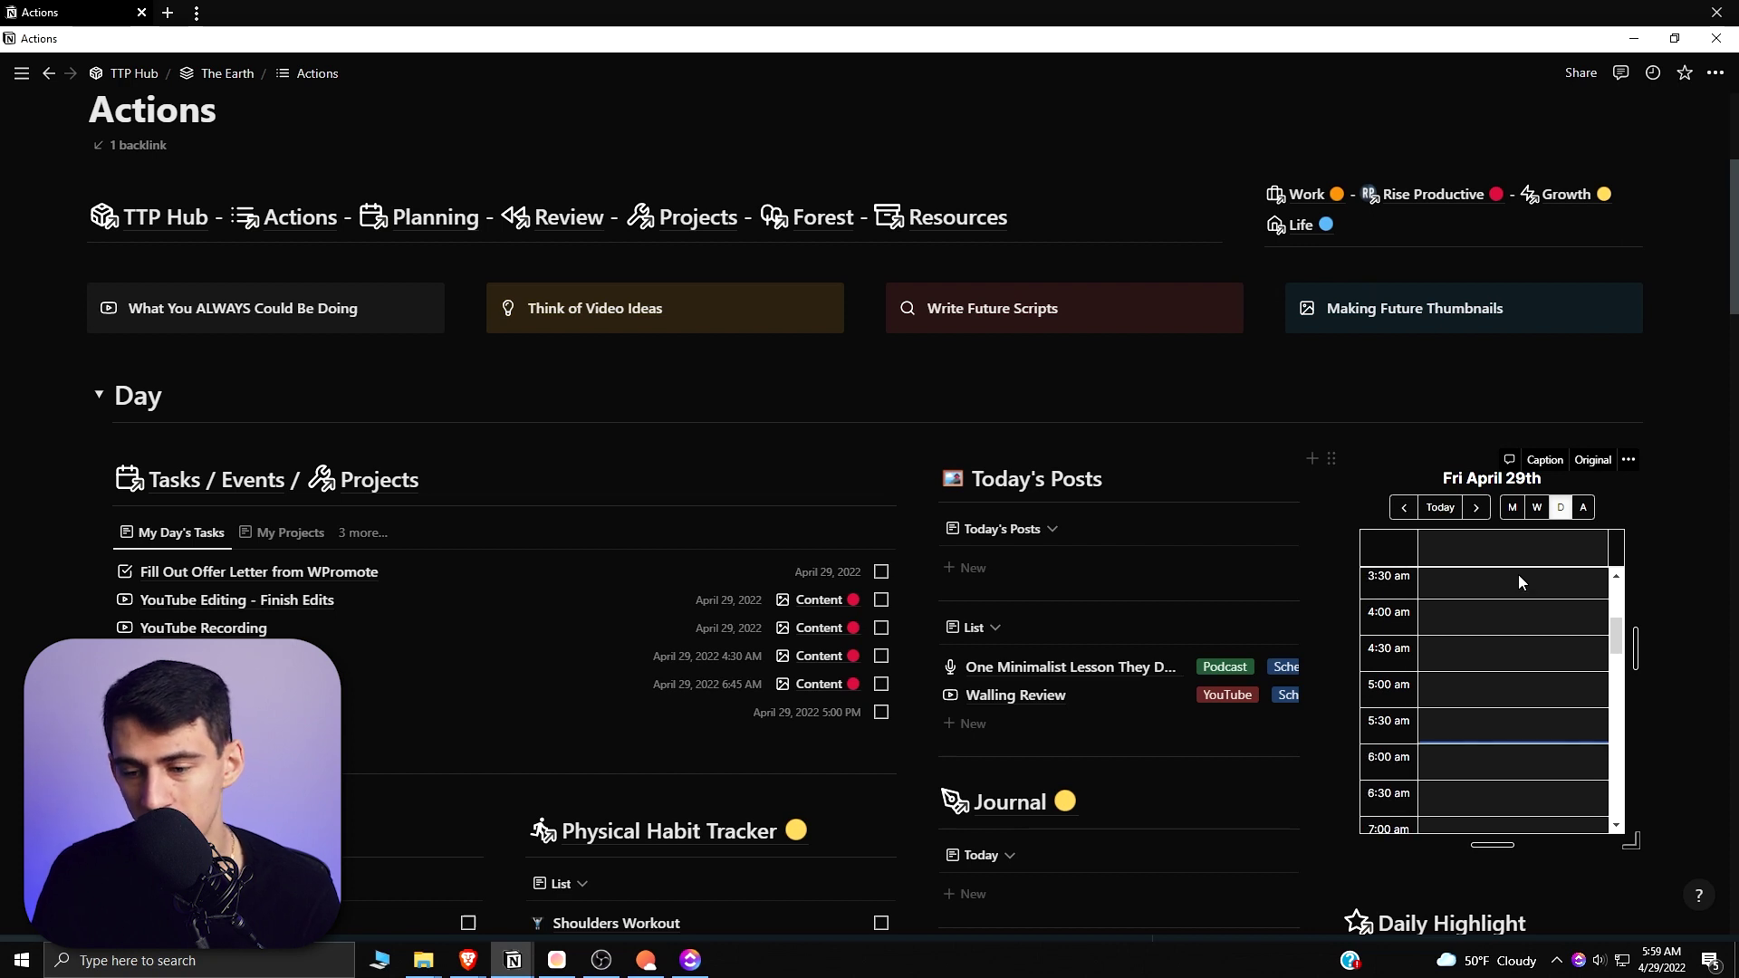
scroll(1532, 625, down, 3)
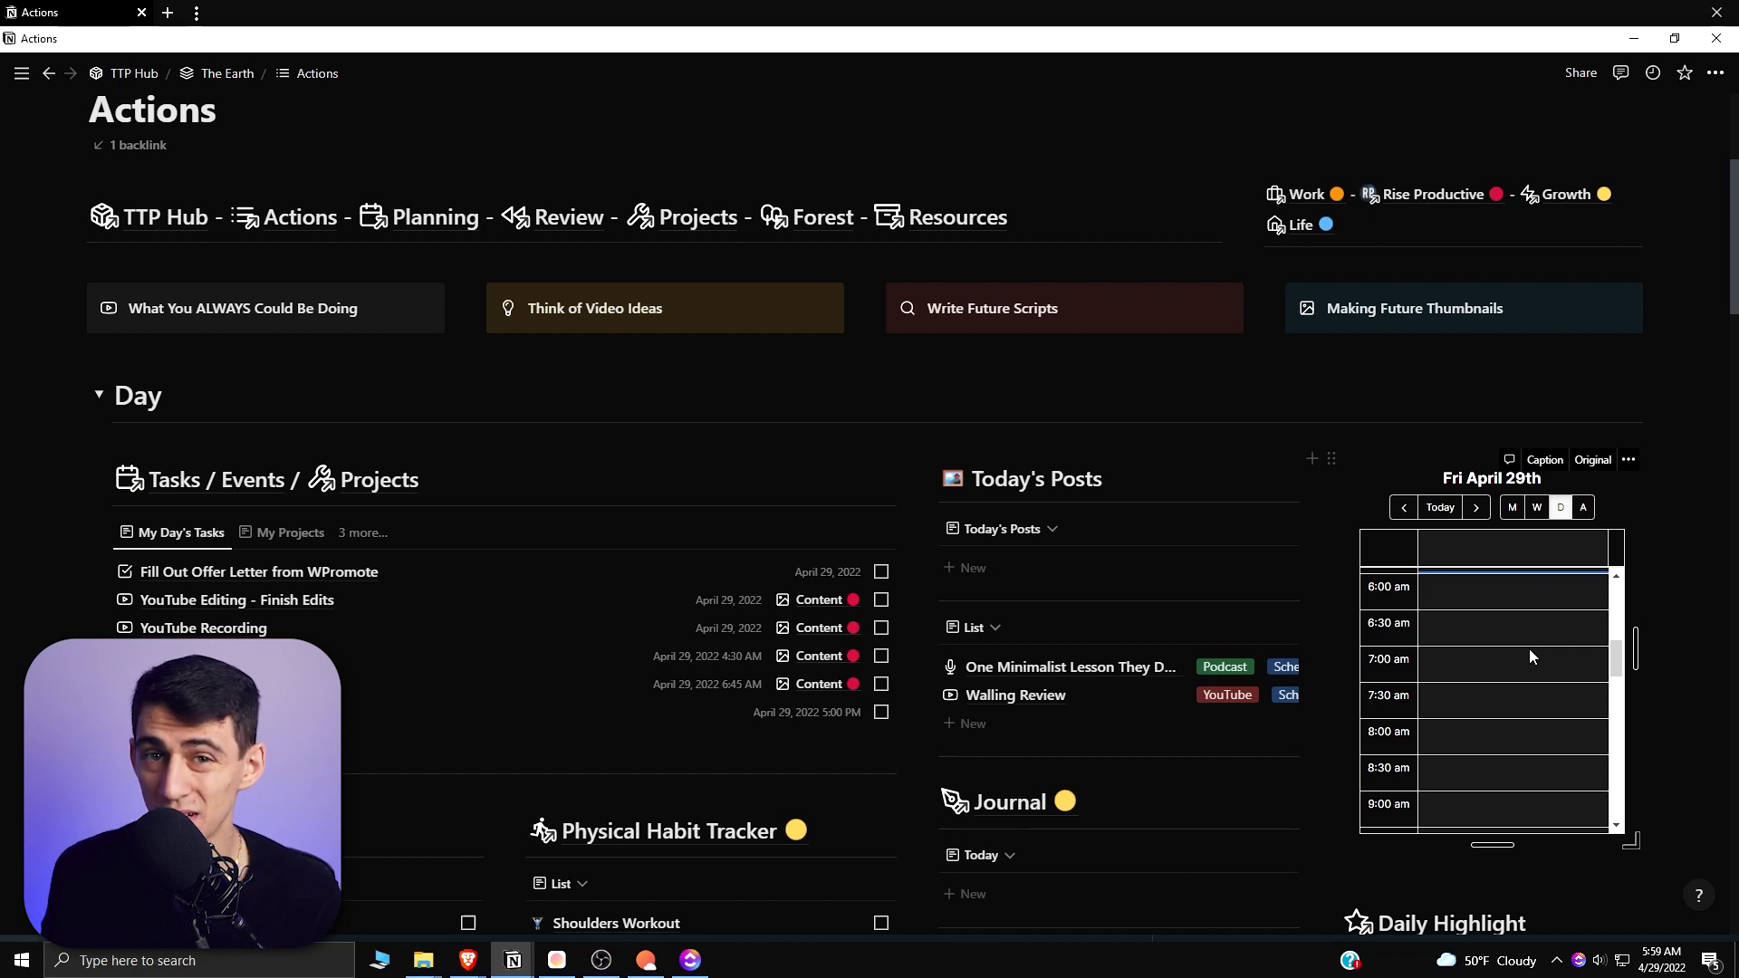
- Open Notion's Tasks / Events database in Sunsama's side panel
key(alt+Tab)
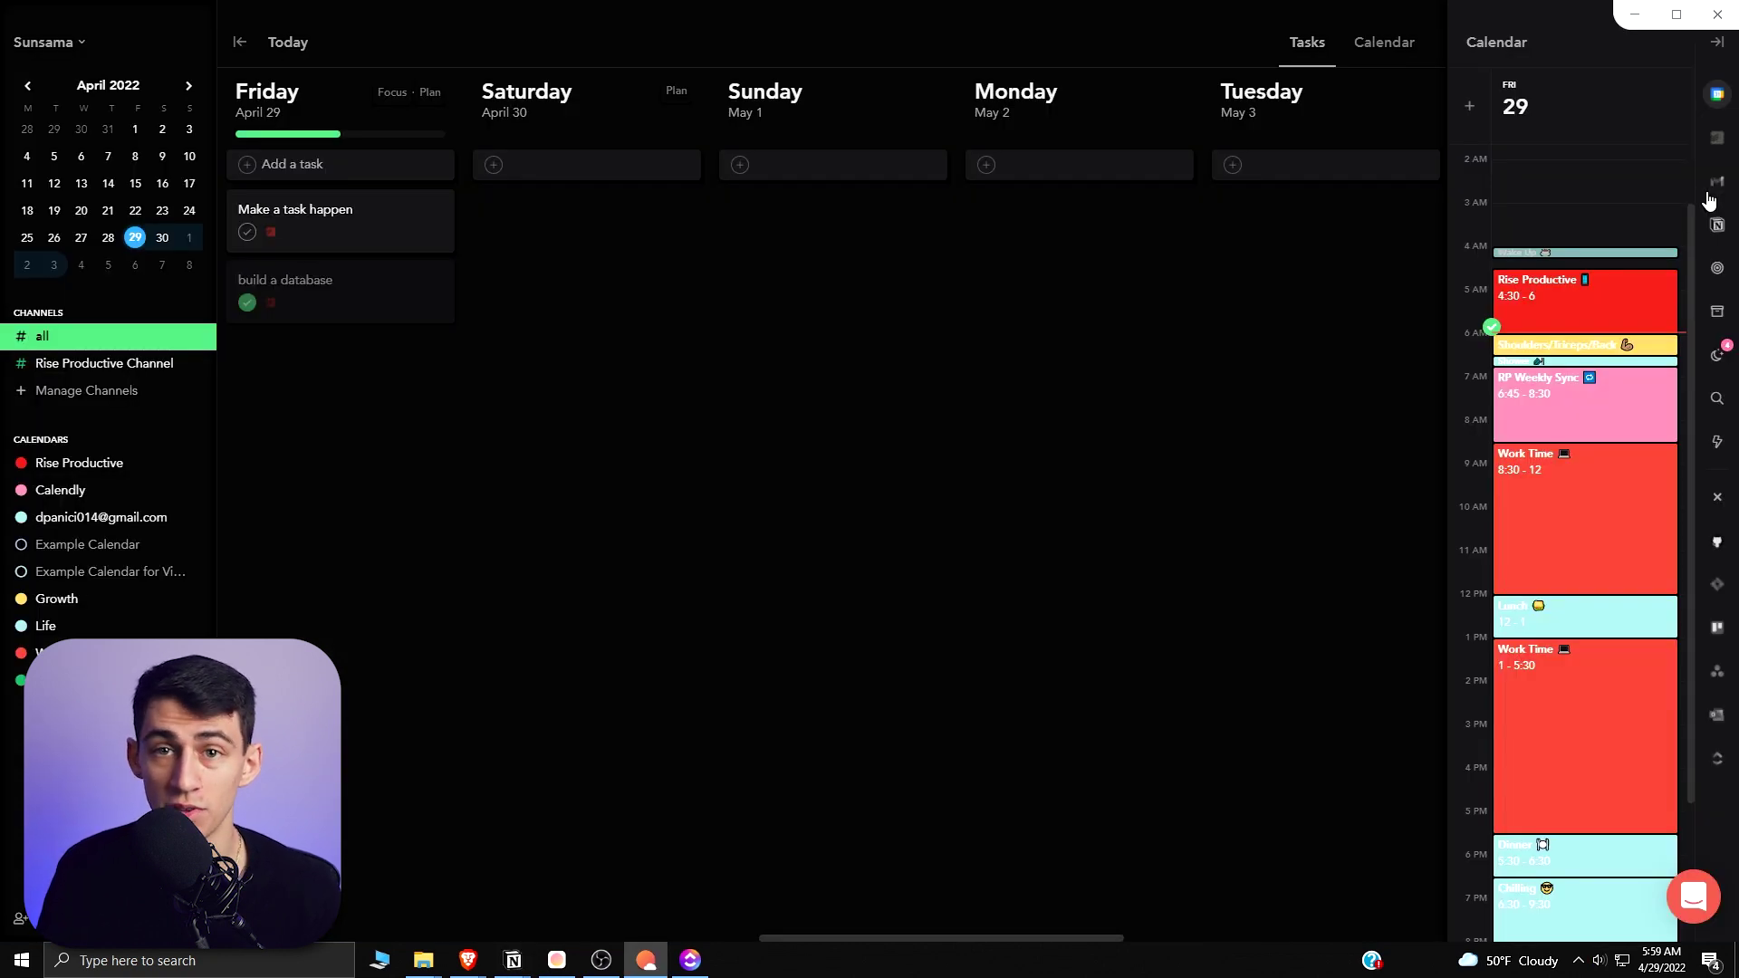
click(1718, 224)
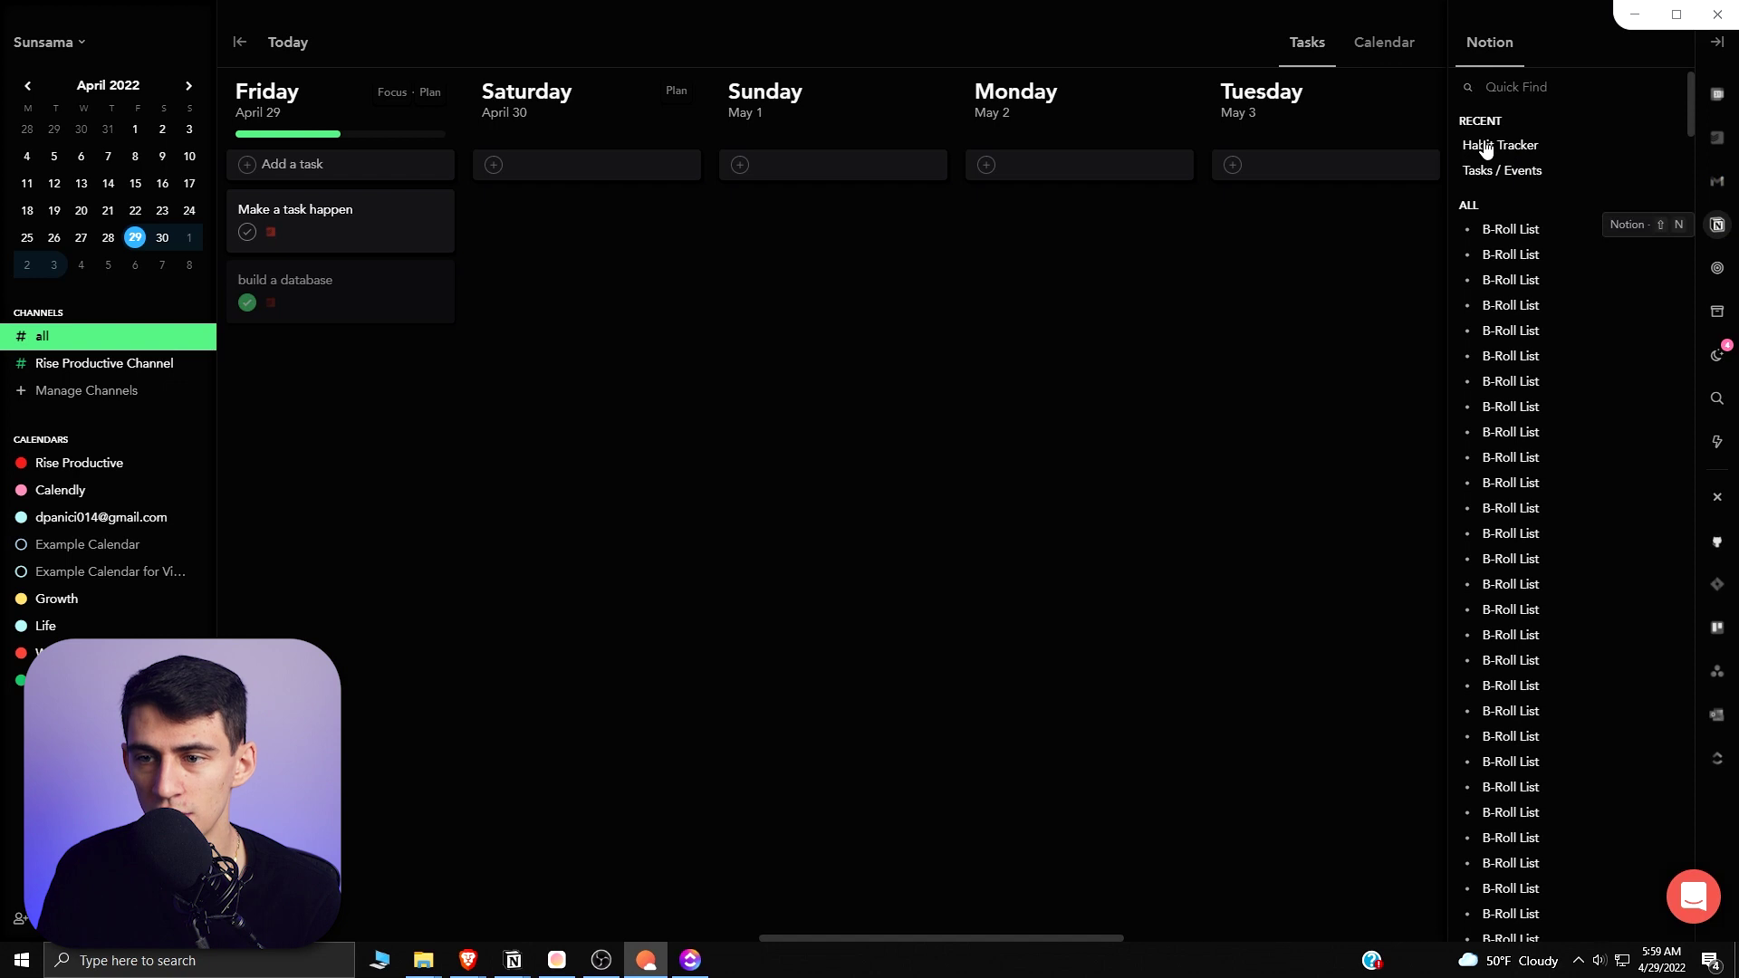
click(1507, 173)
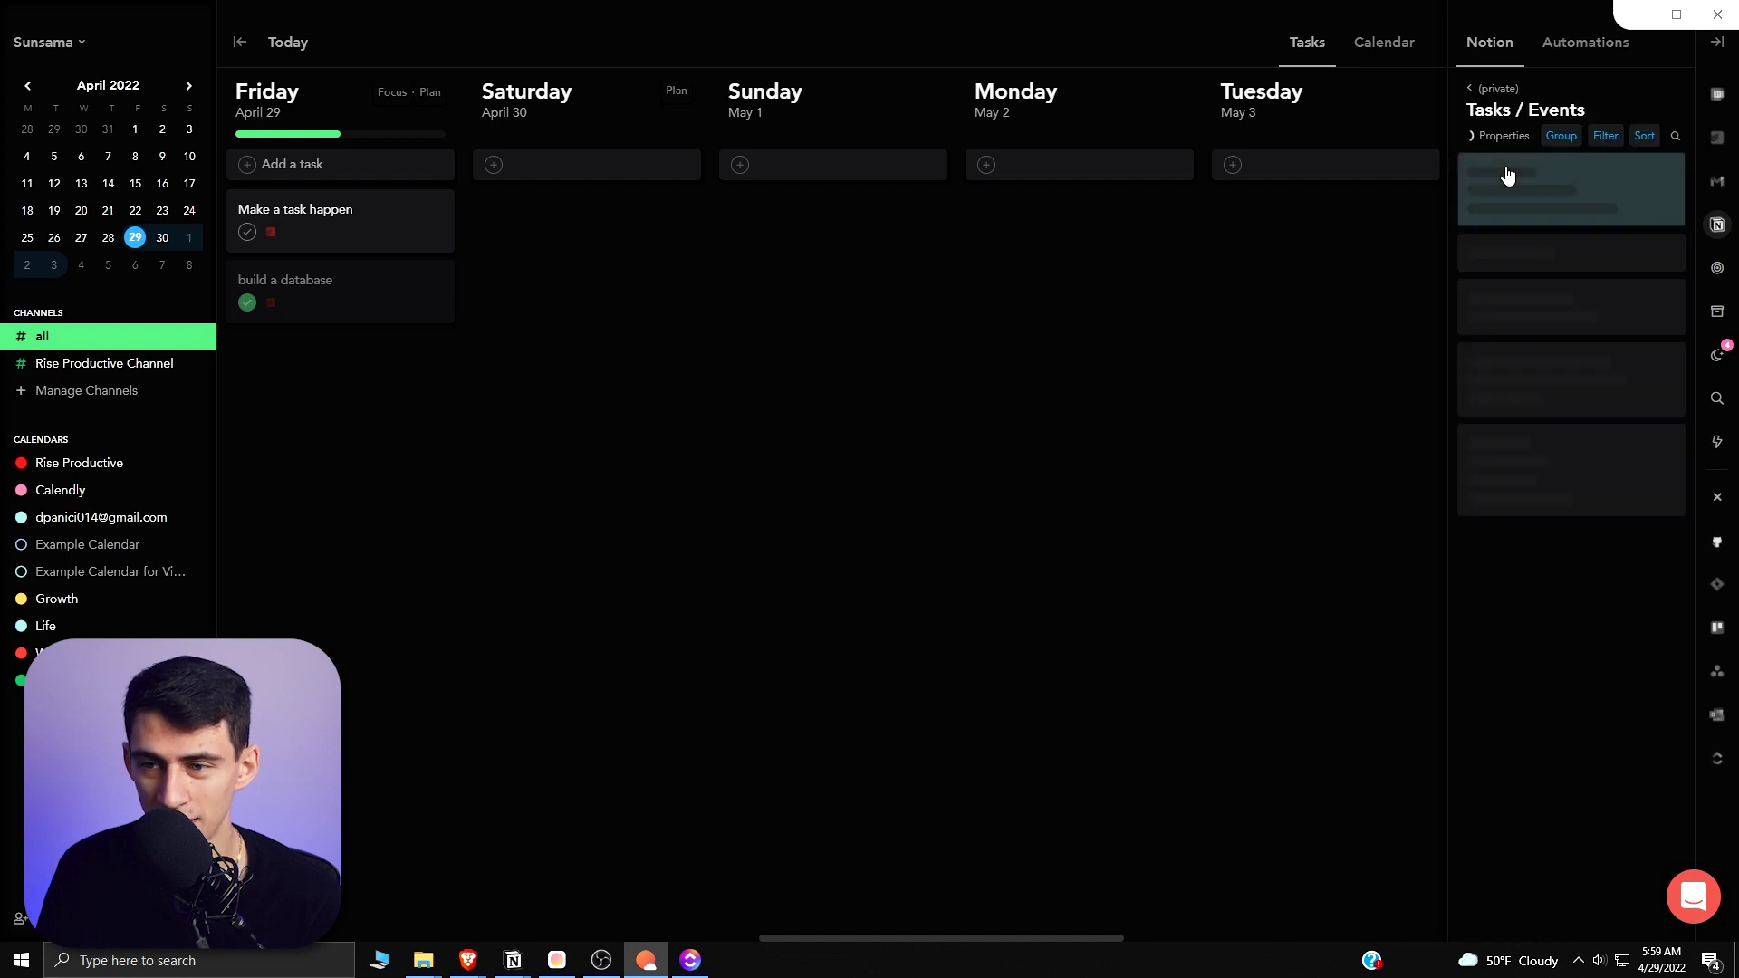
- Set the Time filter to April 29 and drag RP Weekly Sync into the planner
click(1607, 138)
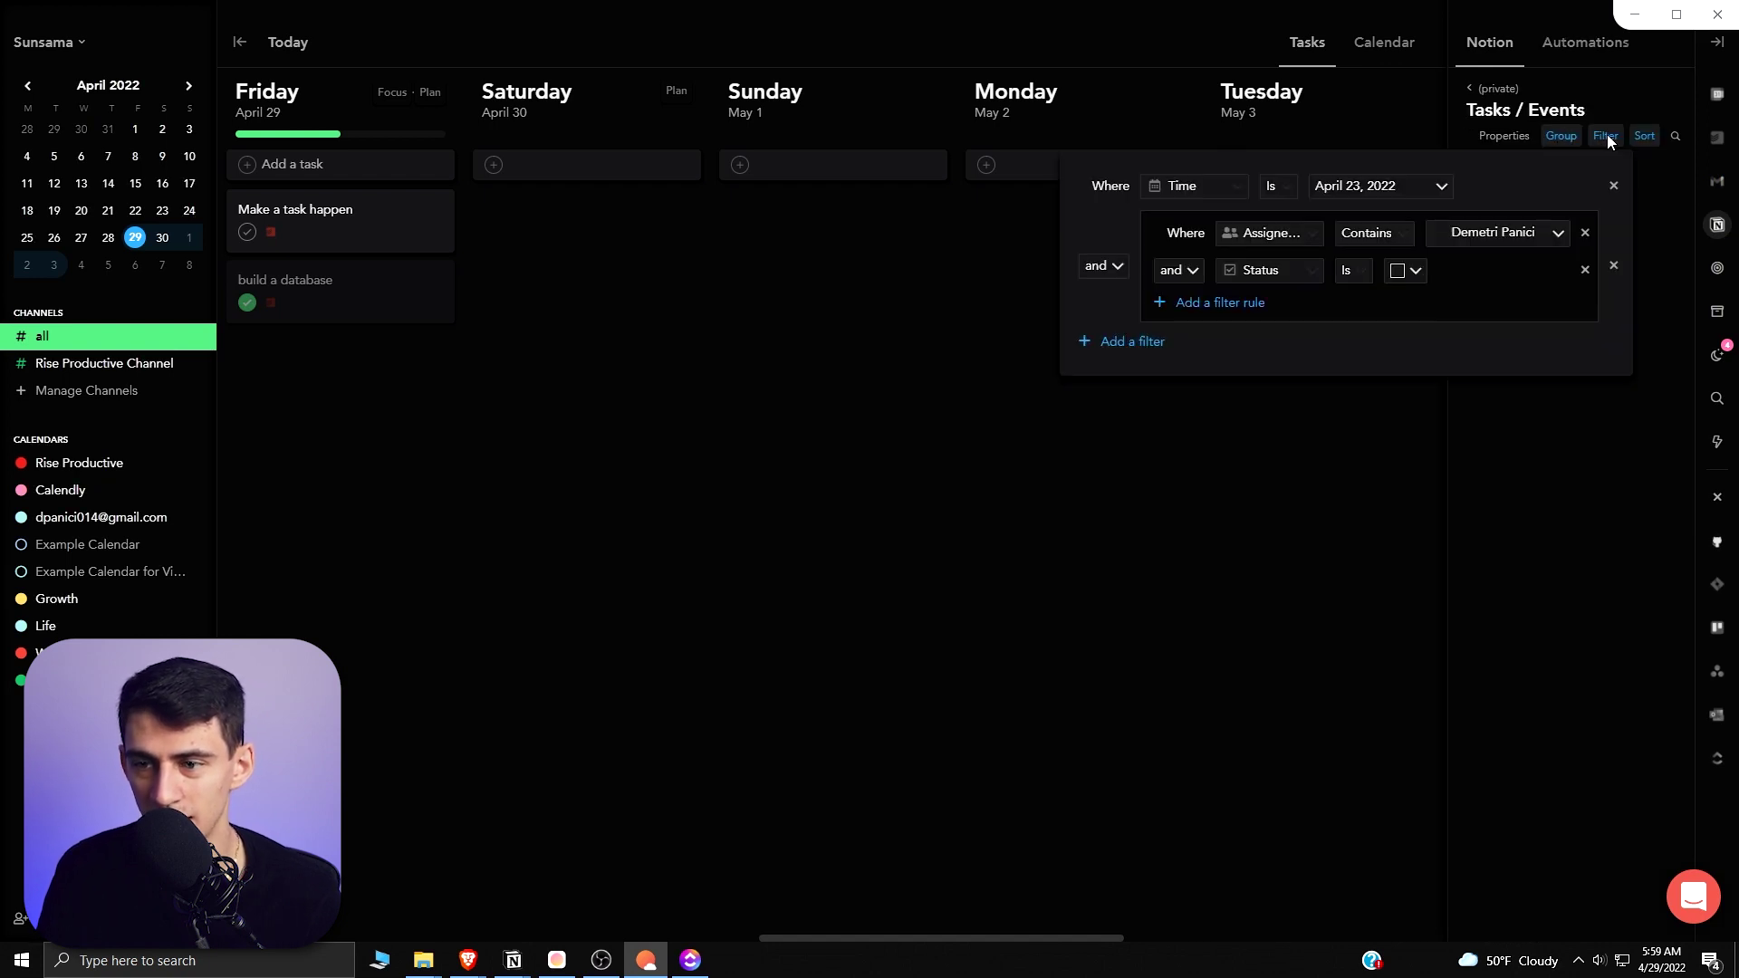
click(1355, 186)
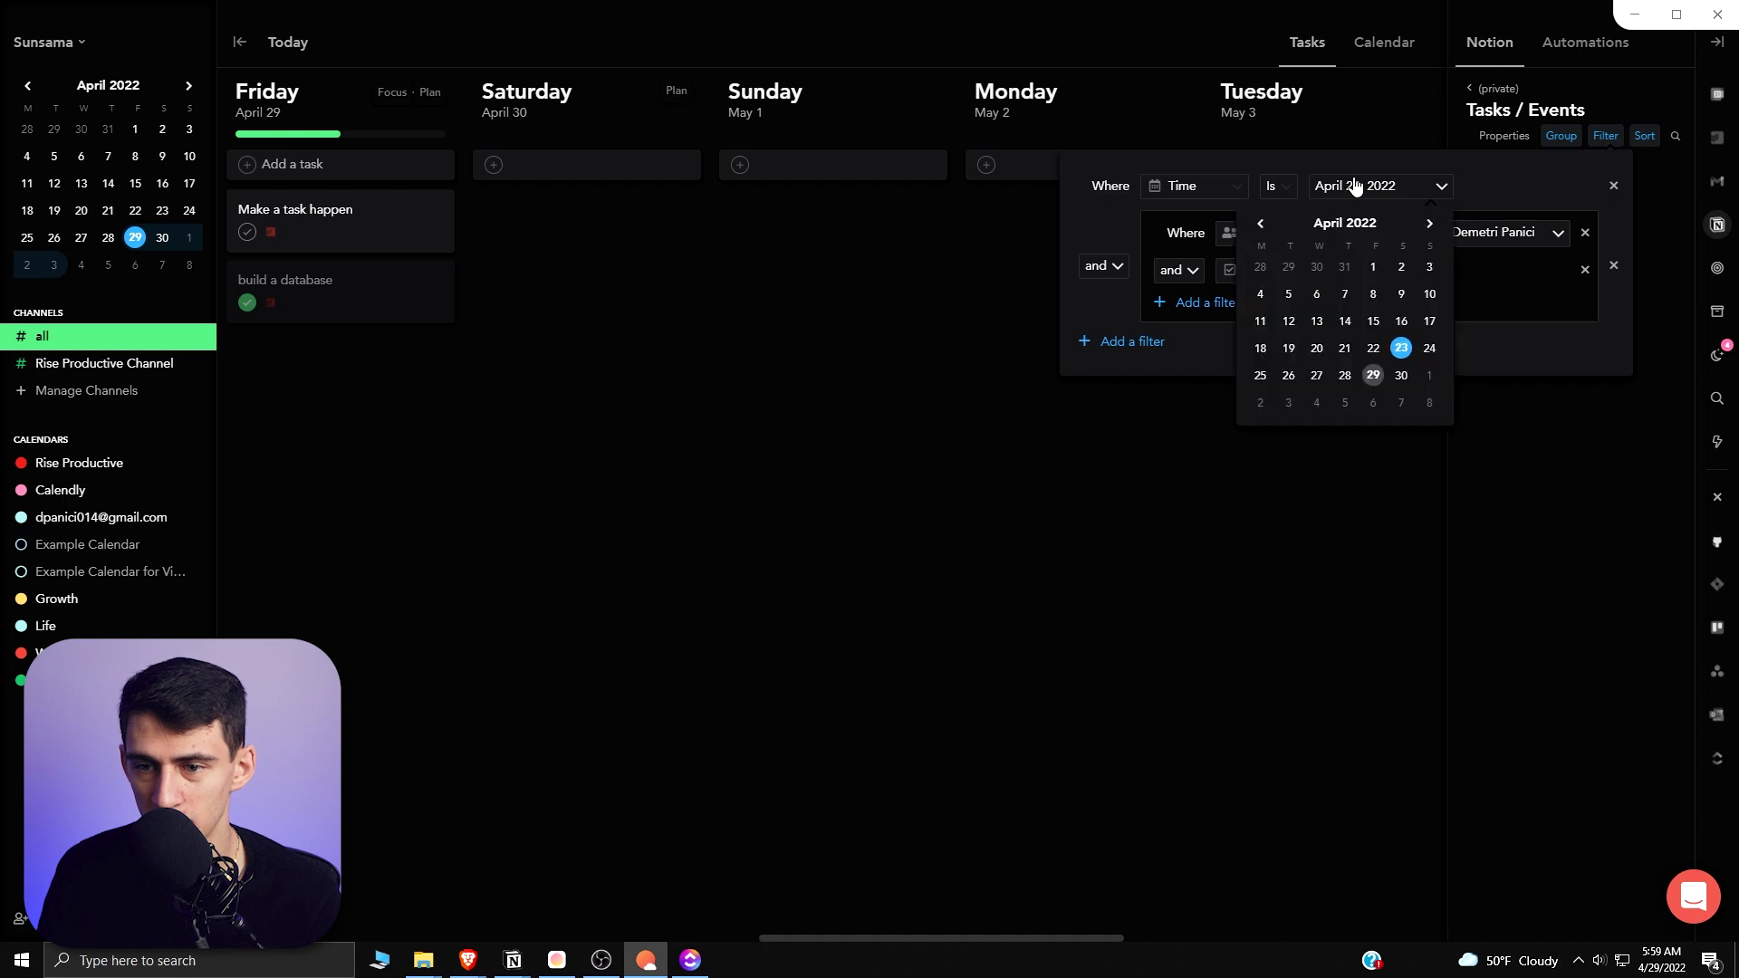
click(1518, 498)
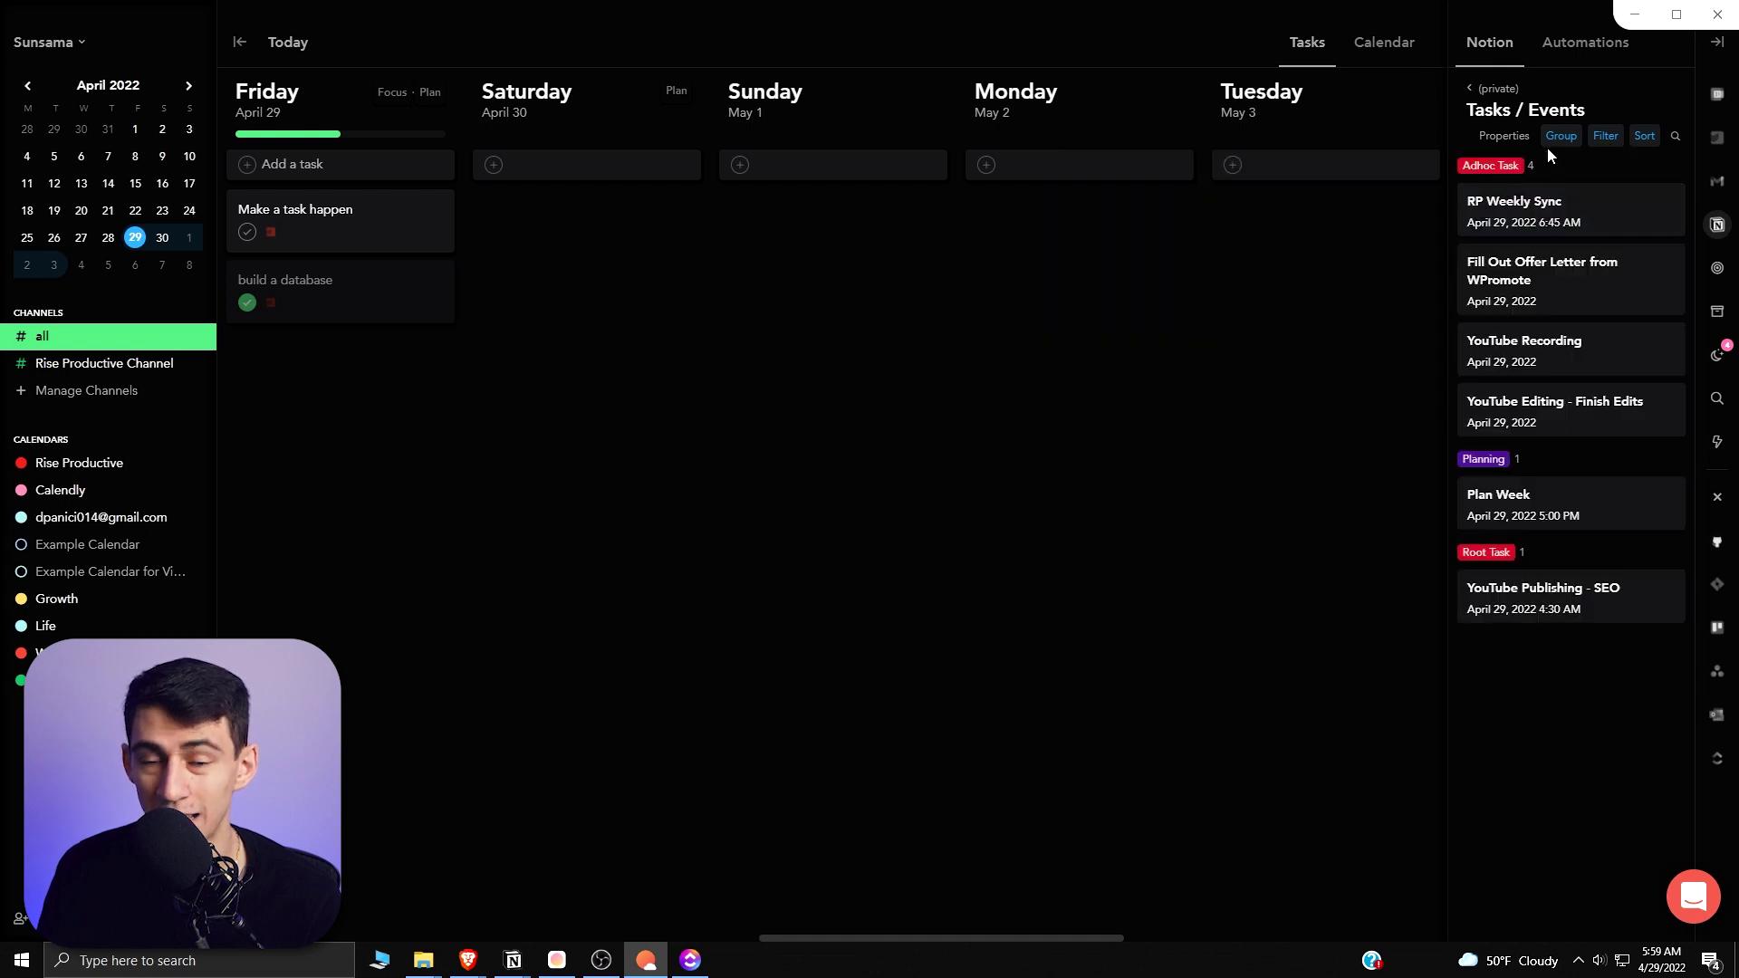
drag(1546, 202, 621, 192)
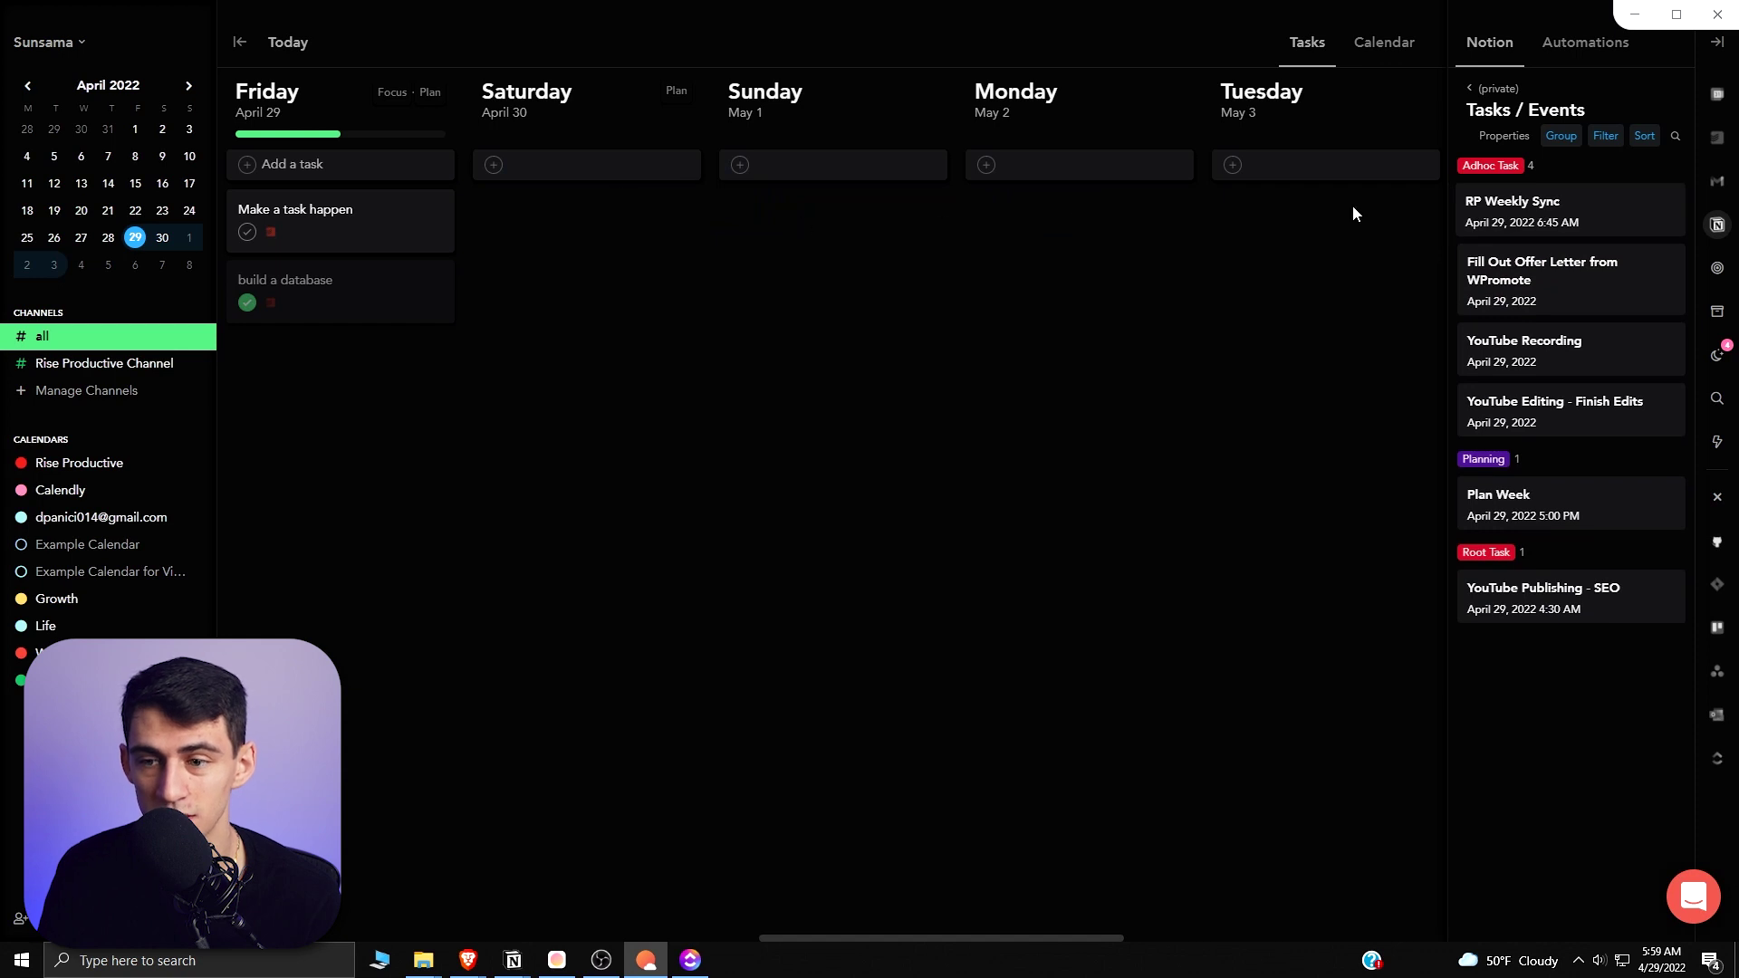
- Drag RP Weekly Sync into the planner and set its start to Today
drag(1504, 207, 544, 209)
click(619, 223)
click(622, 137)
click(622, 136)
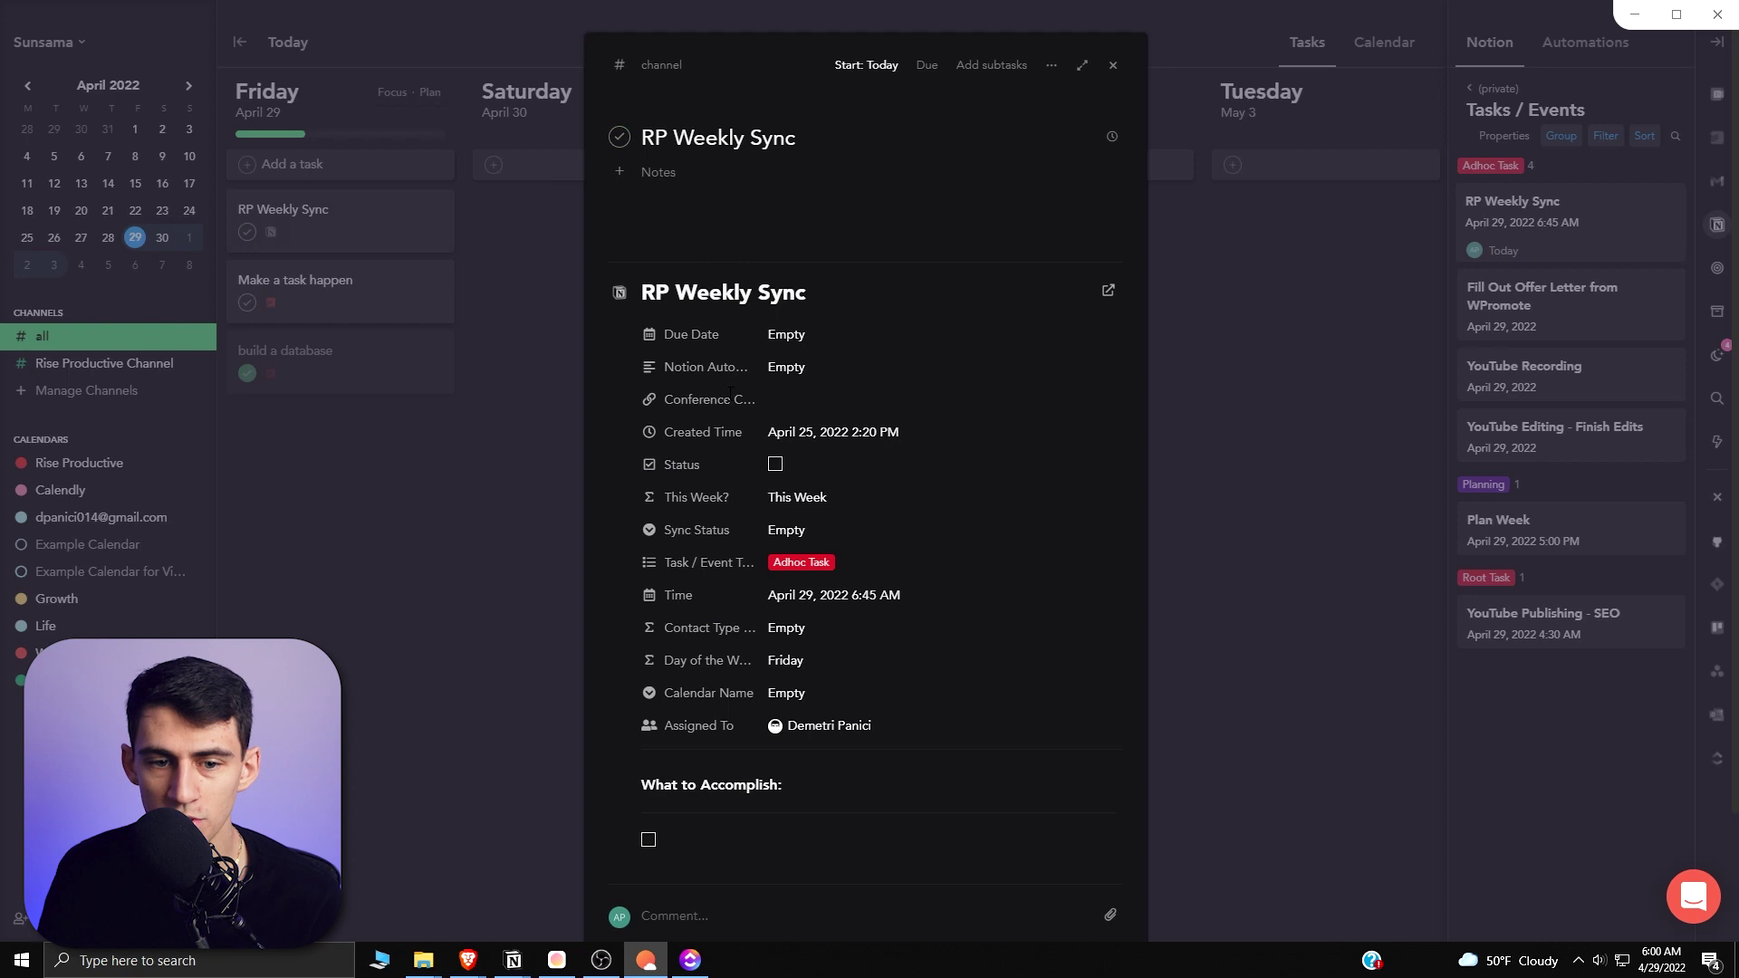
- Open RP Weekly Sync's linked page in Notion and check the task list grouping options
scroll(726, 397, down, 1)
scroll(816, 524, up, 1)
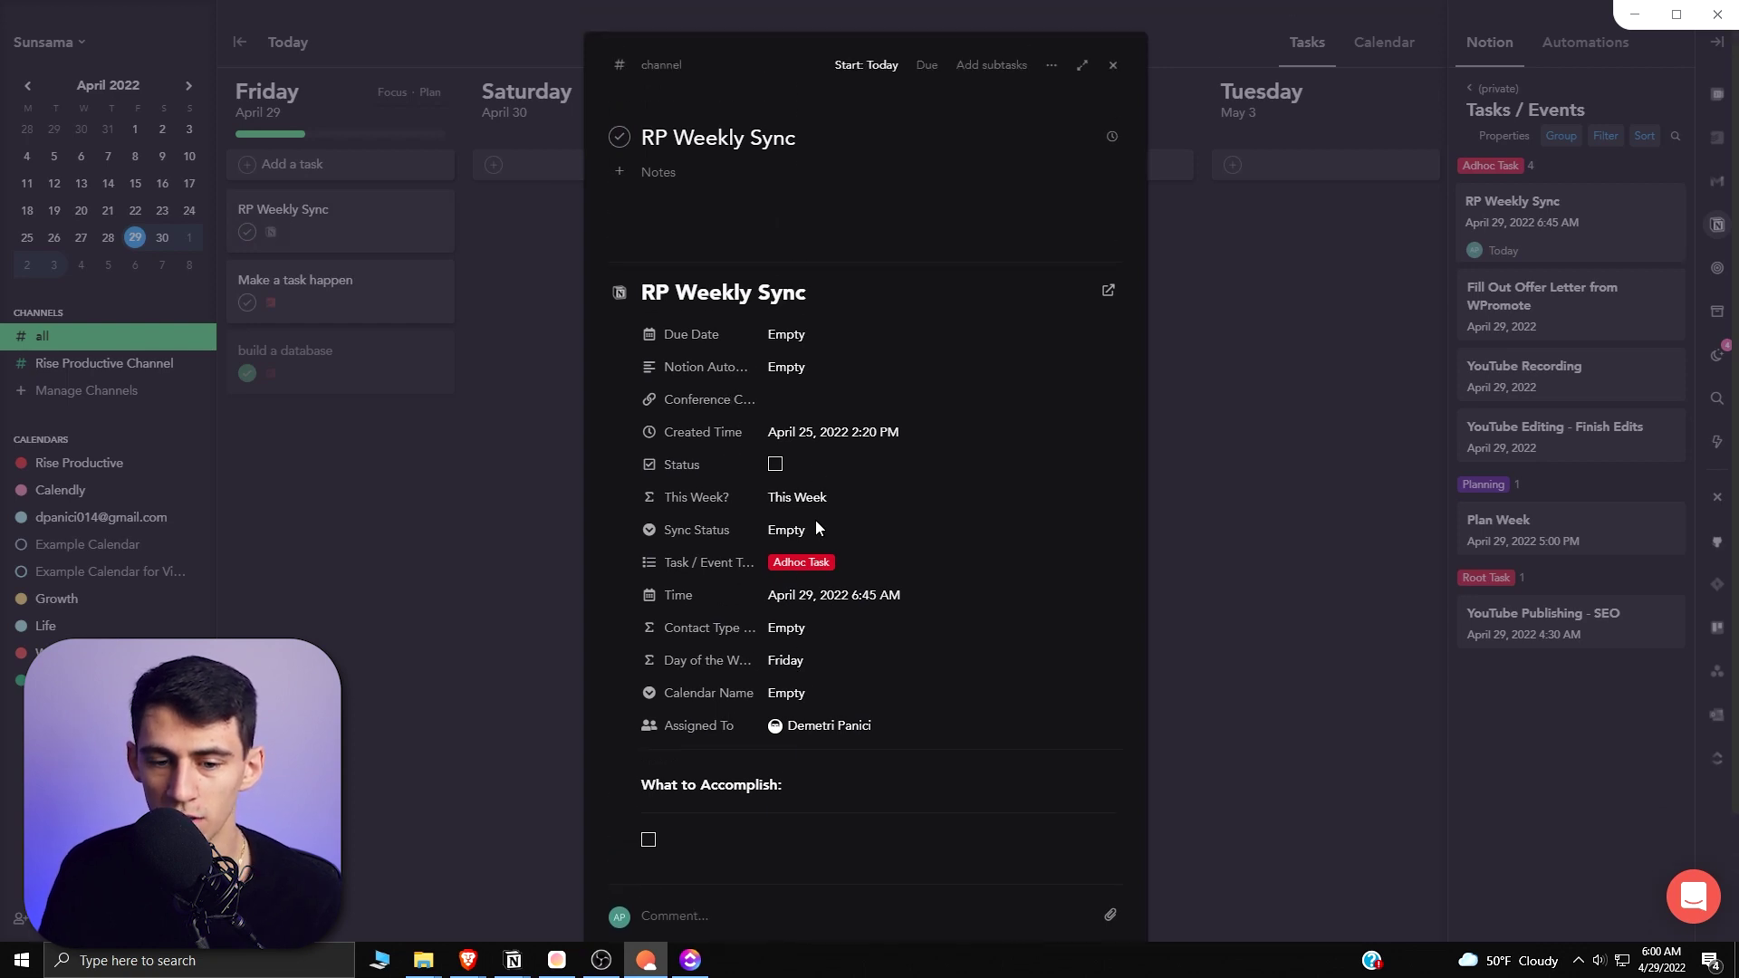
scroll(790, 399, down, 1)
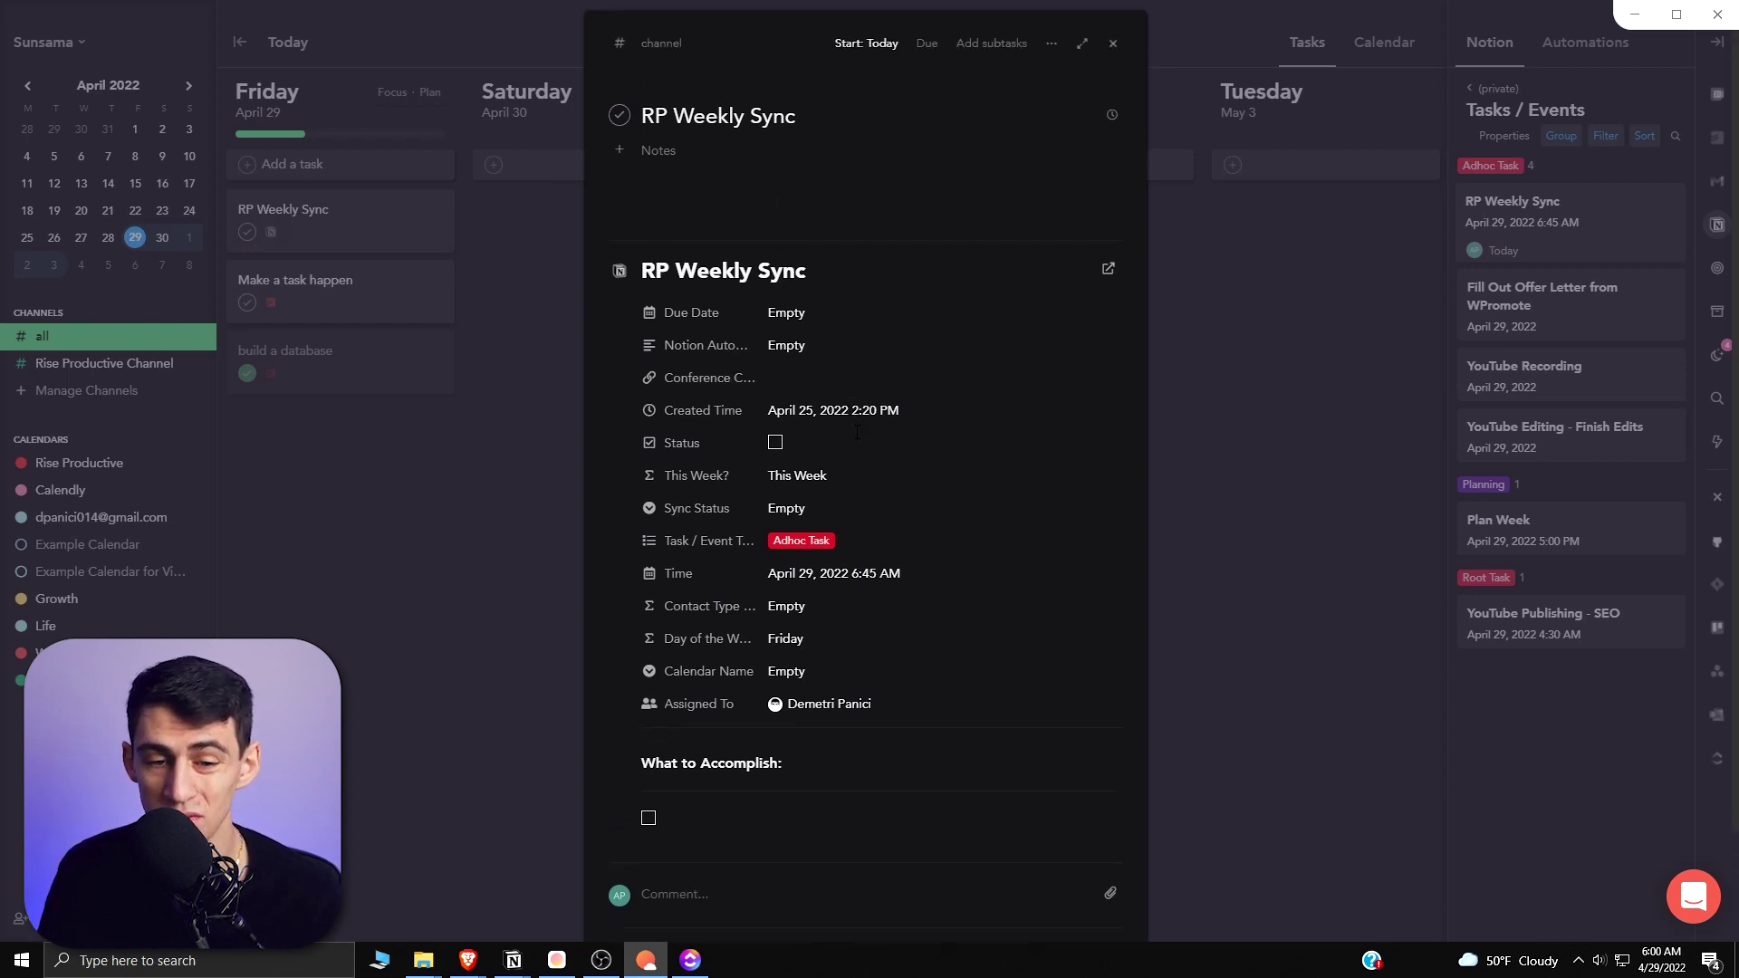
scroll(690, 650, down, 1)
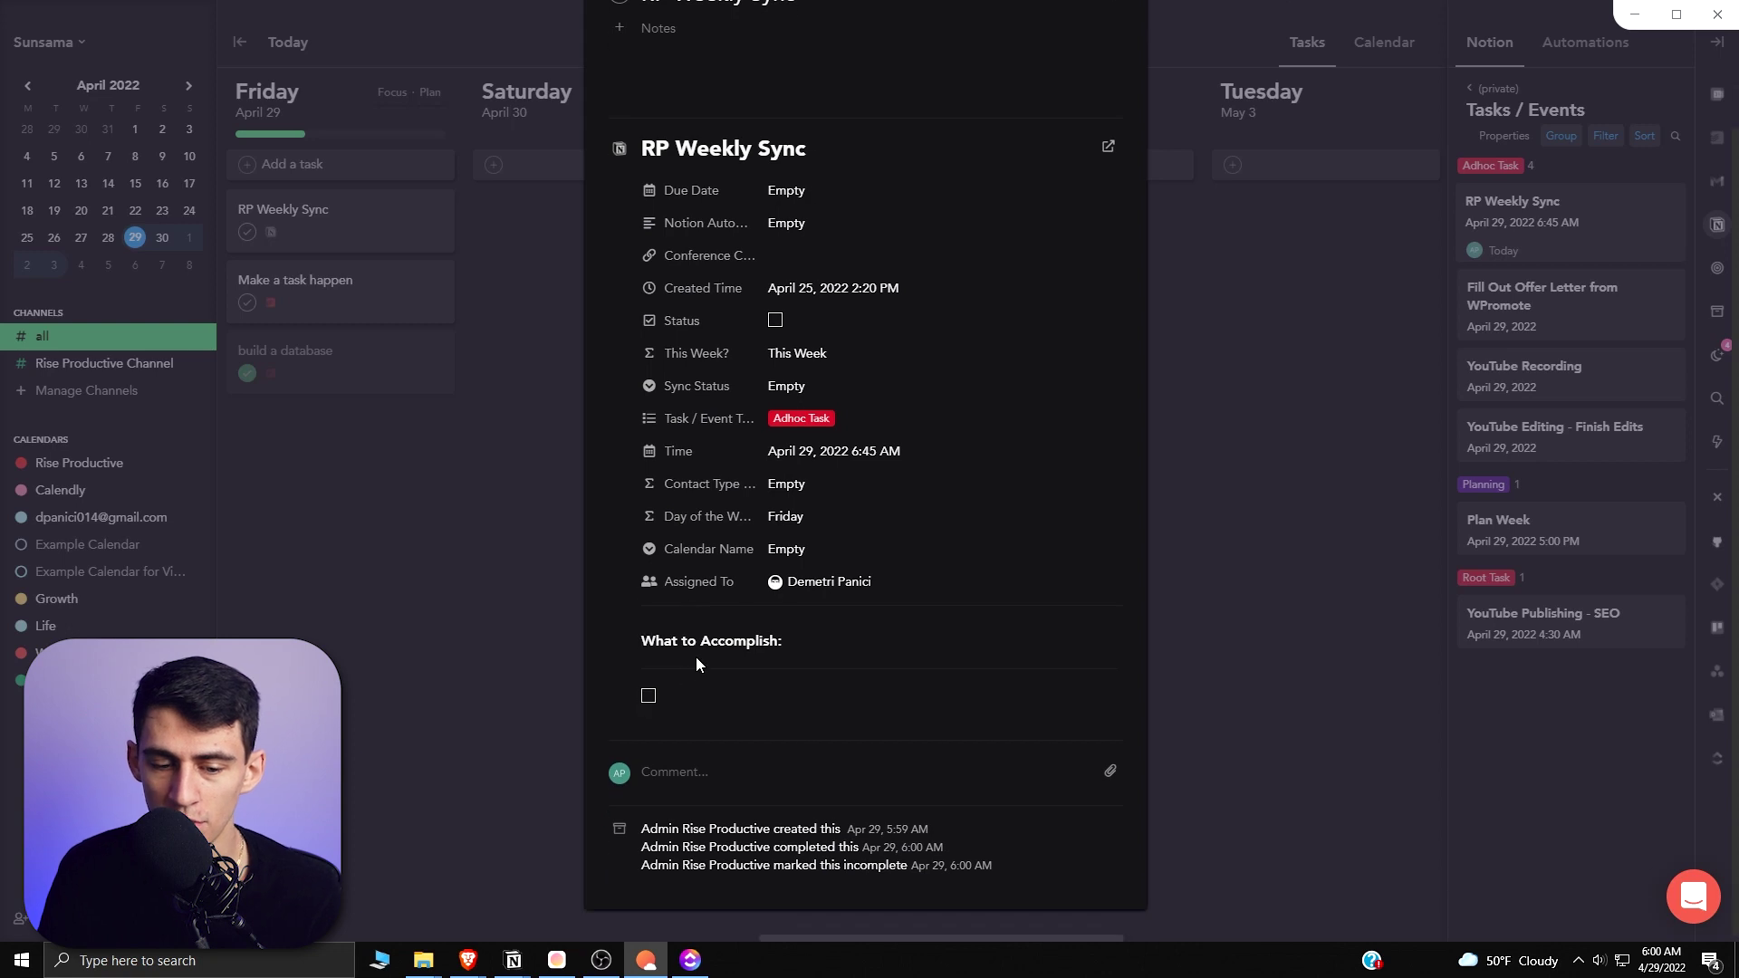
scroll(696, 656, up, 2)
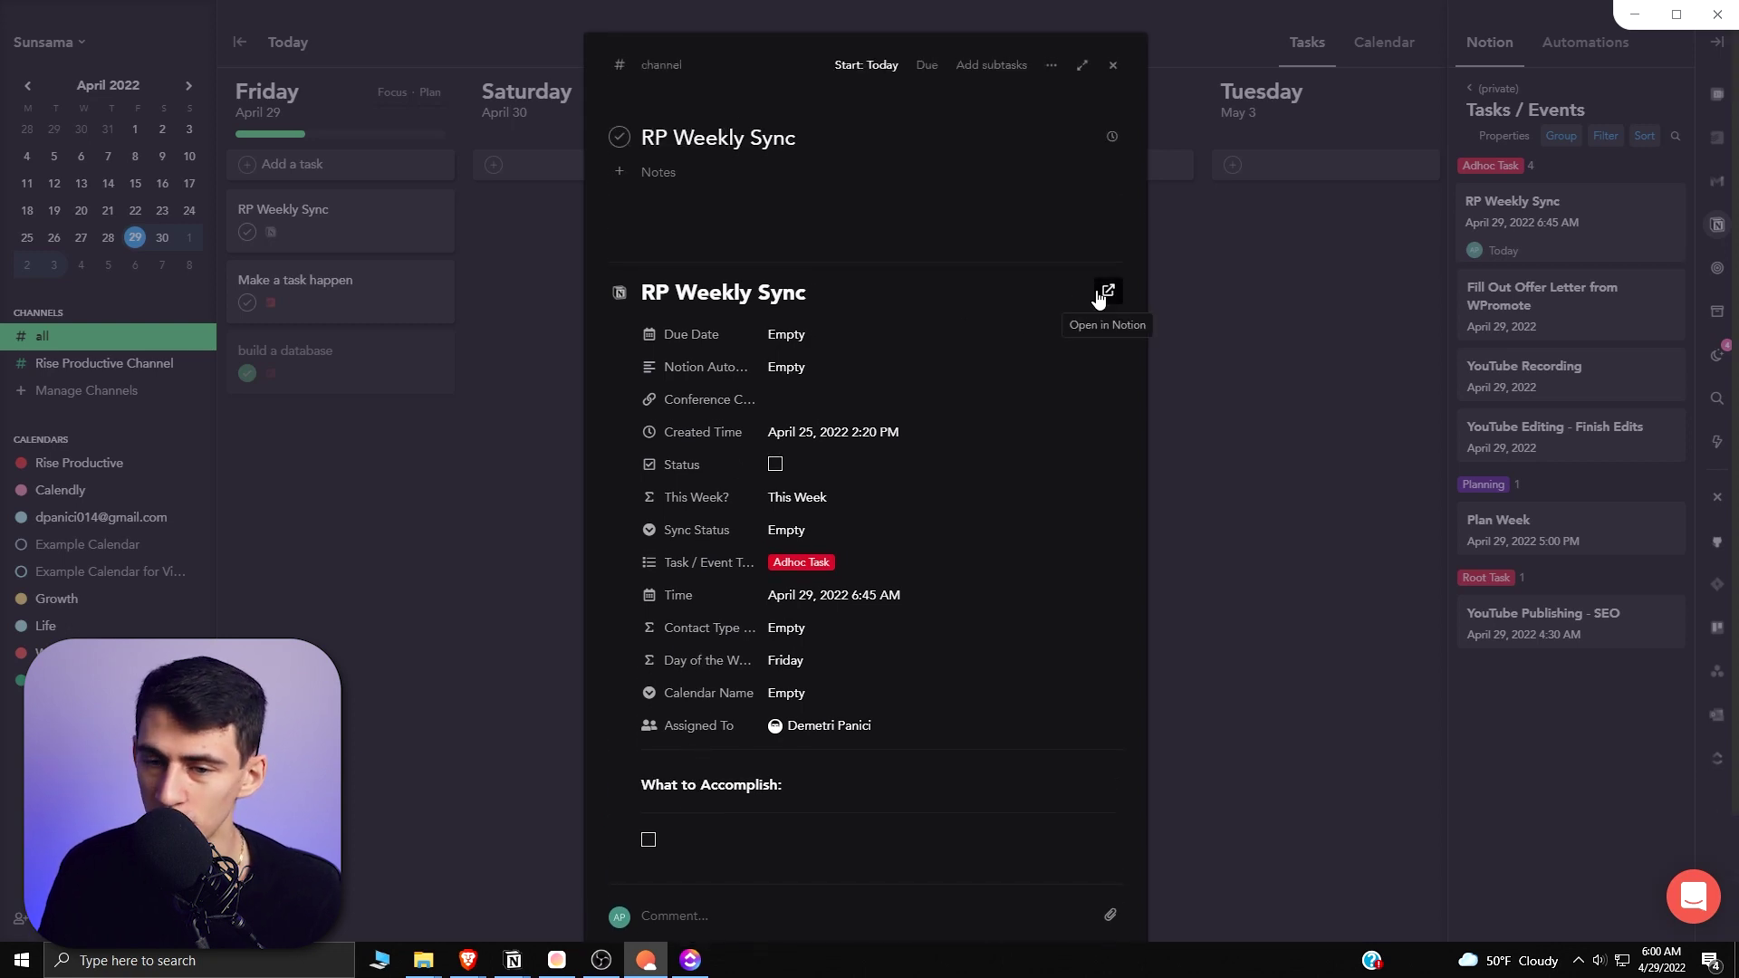
click(1099, 294)
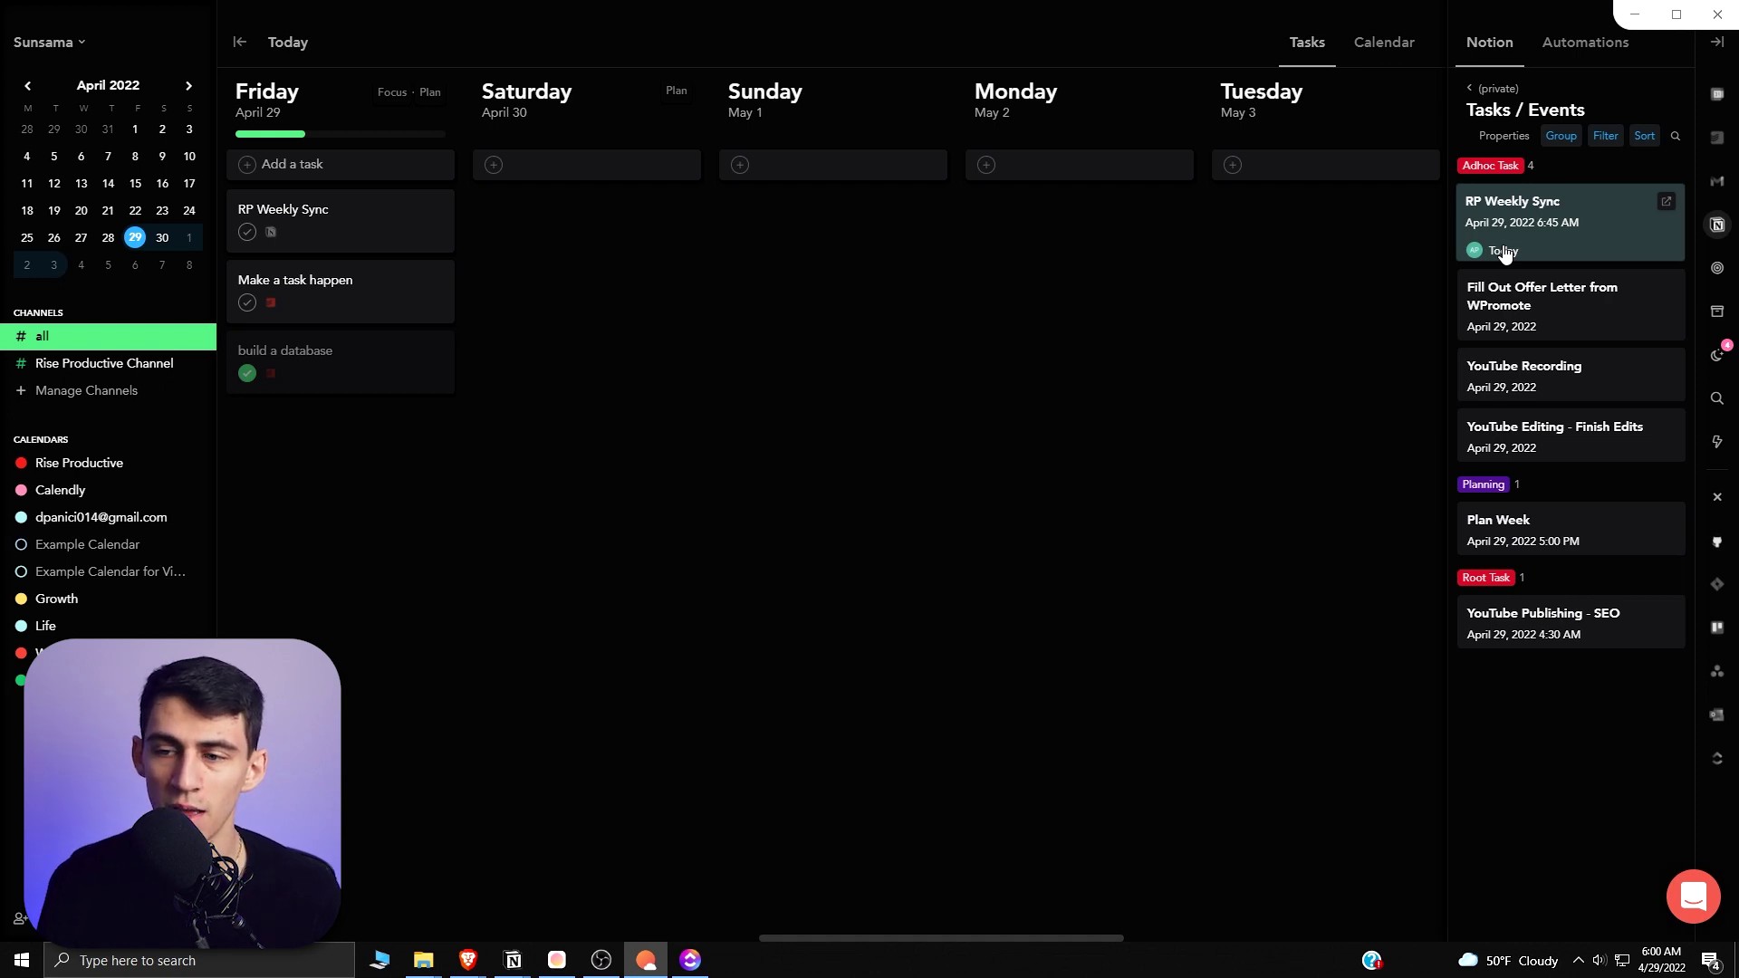
click(1564, 138)
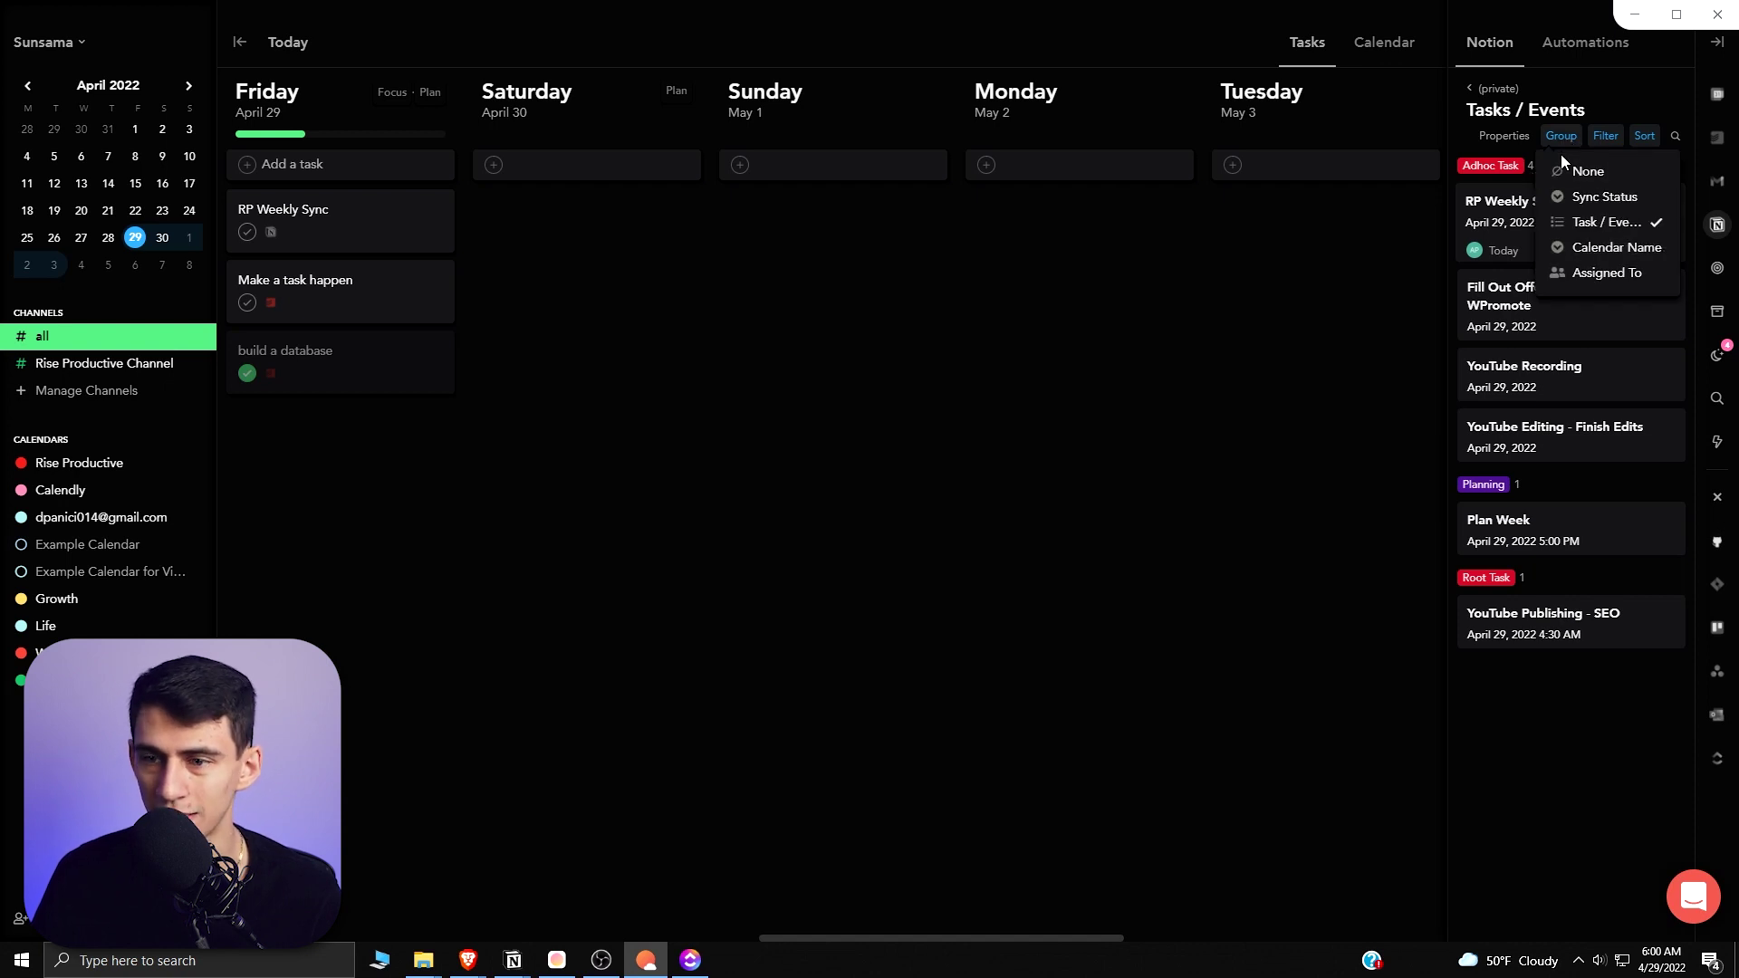
click(1539, 734)
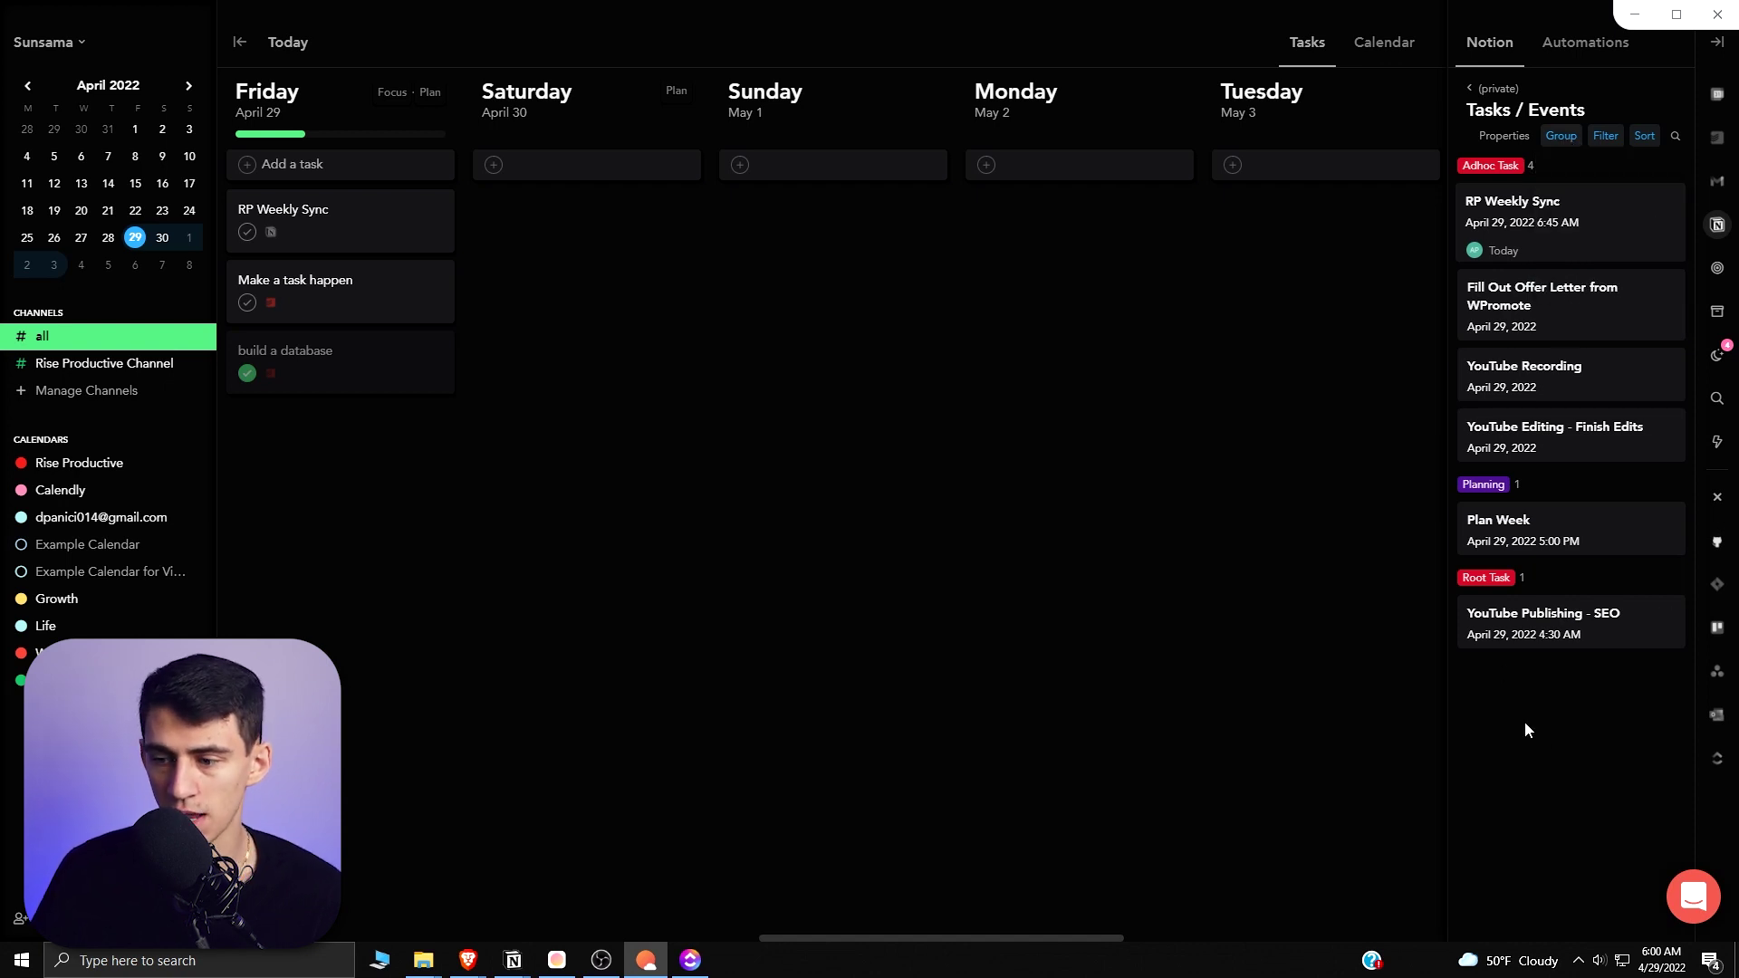